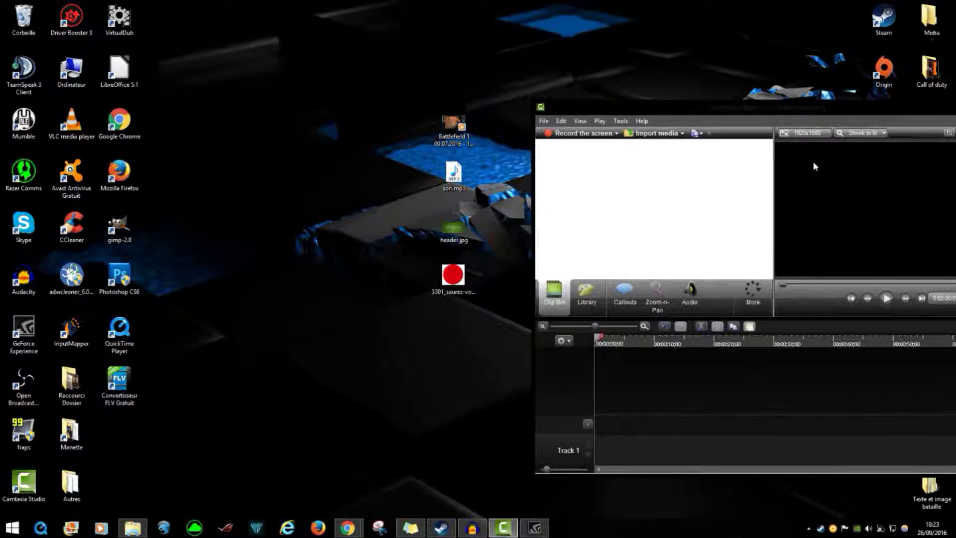
- Import the Battlefield 1 video, son.mp3, header.jpg and the red circle image from the desktop into the Clip Bin, and maximize the editor window
drag(505, 44, 422, 299)
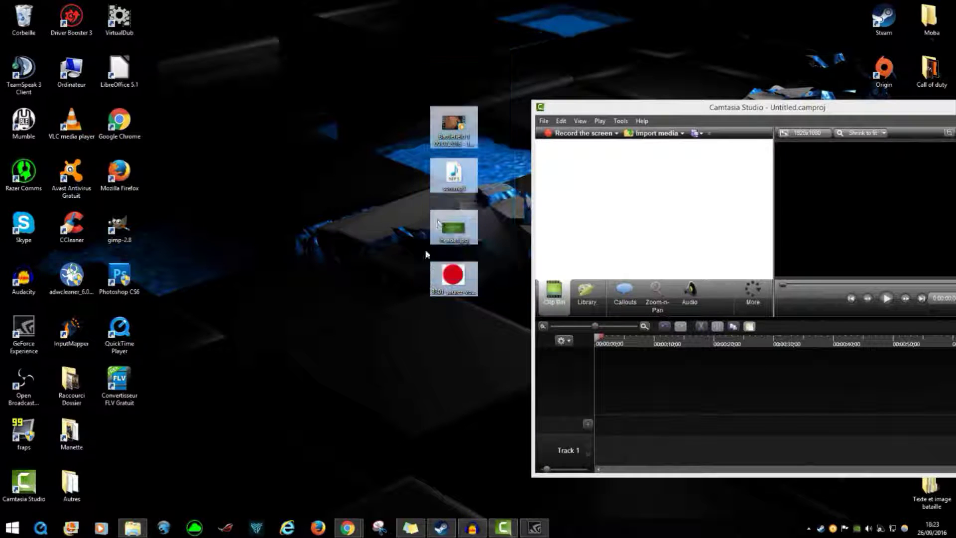
drag(453, 127, 593, 206)
click(645, 135)
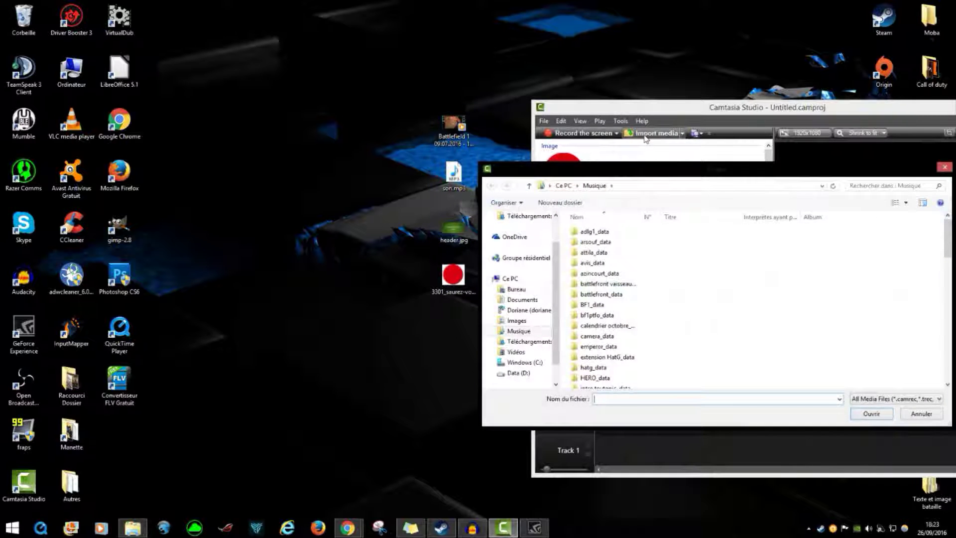
click(945, 167)
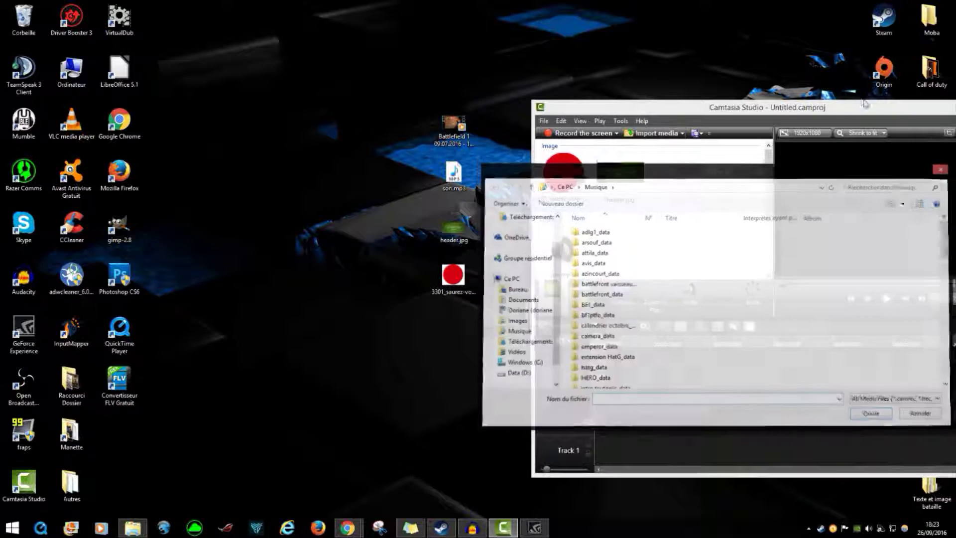
drag(713, 107, 541, 5)
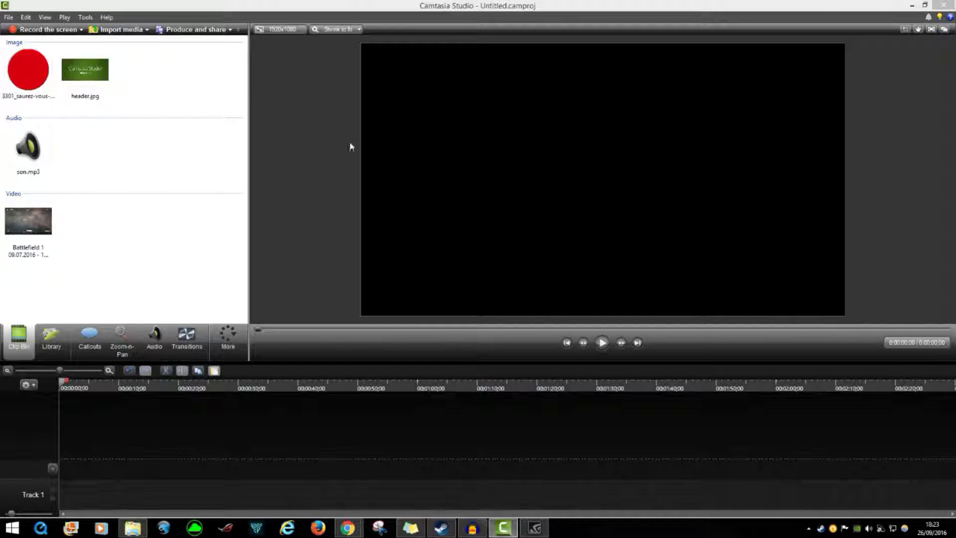
- Open the screen recorder and select the 720p HD (1280x720) capture area, resizing it to 1461 x 687
click(12, 31)
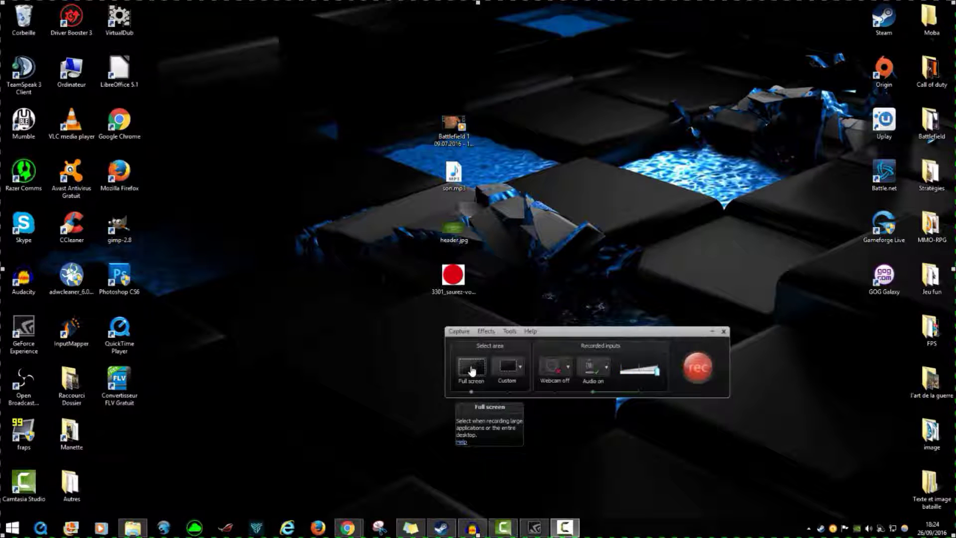
click(520, 368)
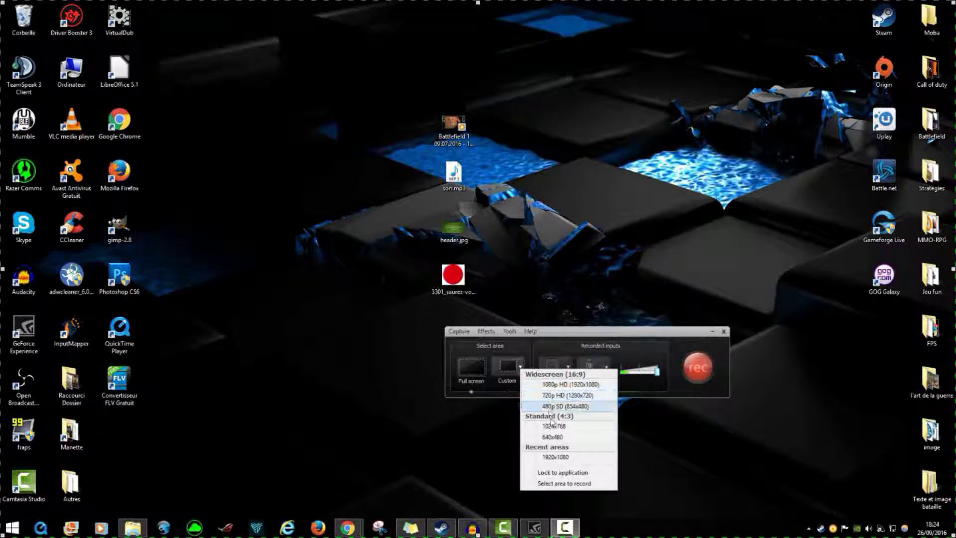
click(540, 399)
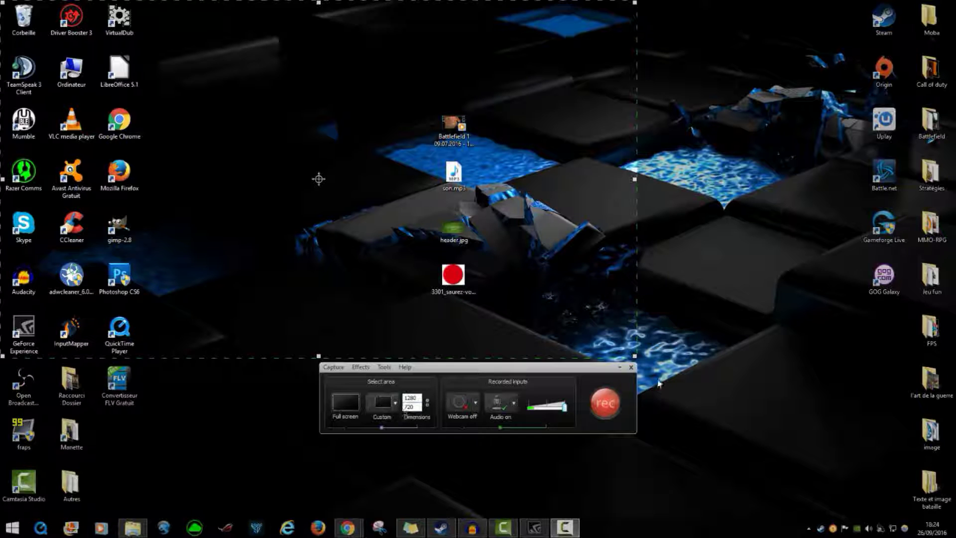
drag(635, 356, 726, 339)
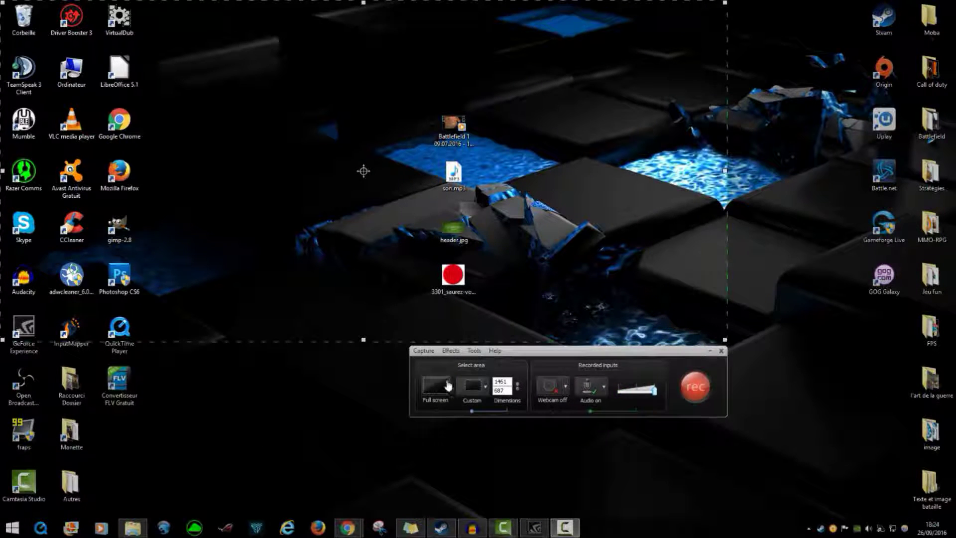
- Set the recording area back to full screen
click(485, 387)
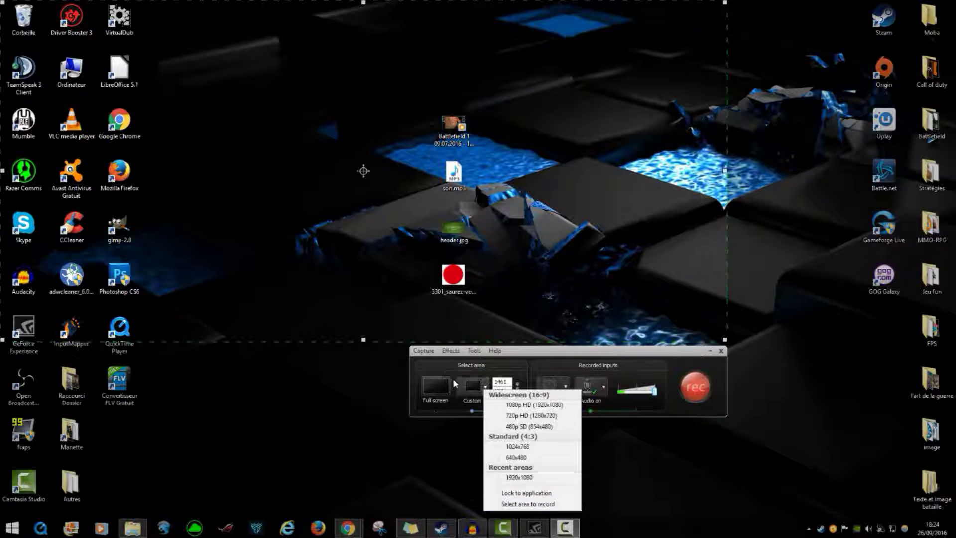
click(445, 387)
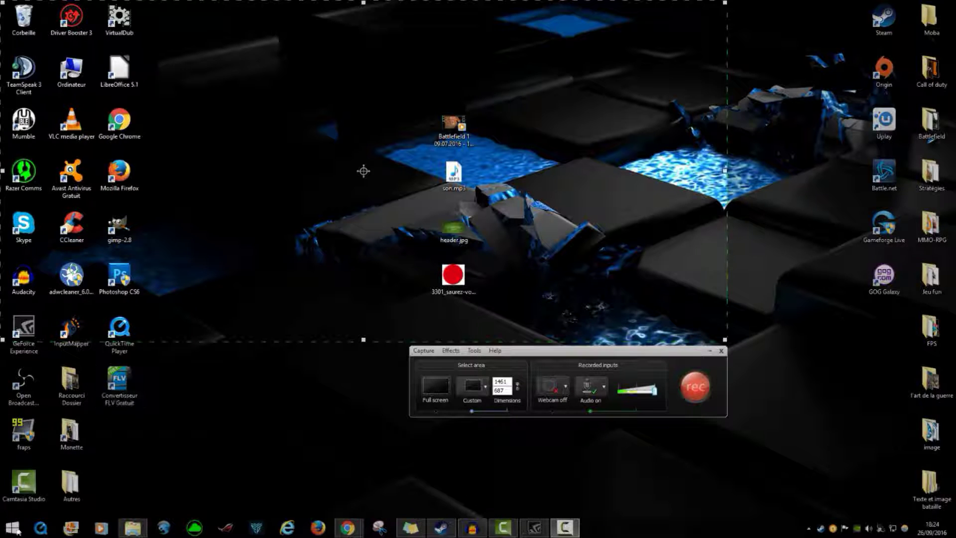
click(436, 387)
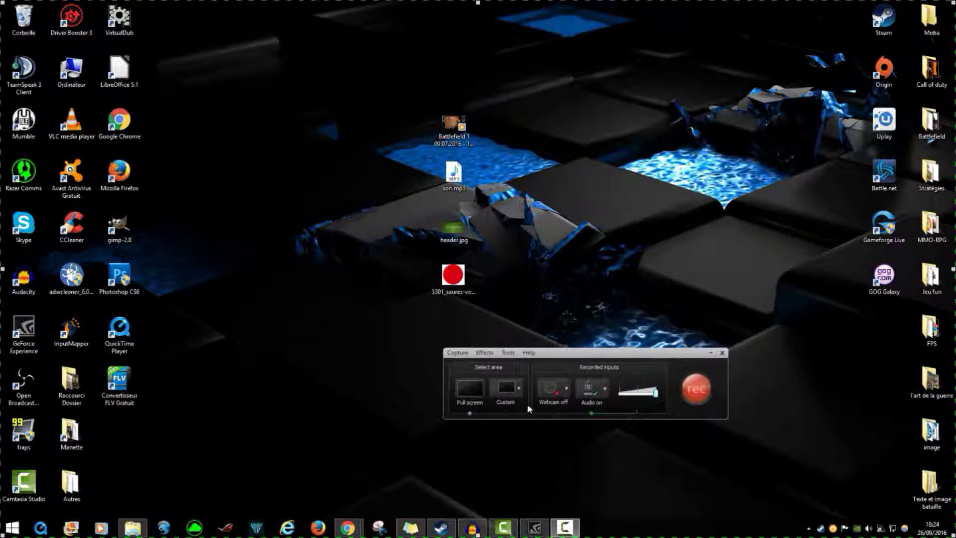
- Set the recorder's audio format in the input options to PCM at 48,000 kHz, 16 bits, stereo
click(567, 393)
click(601, 368)
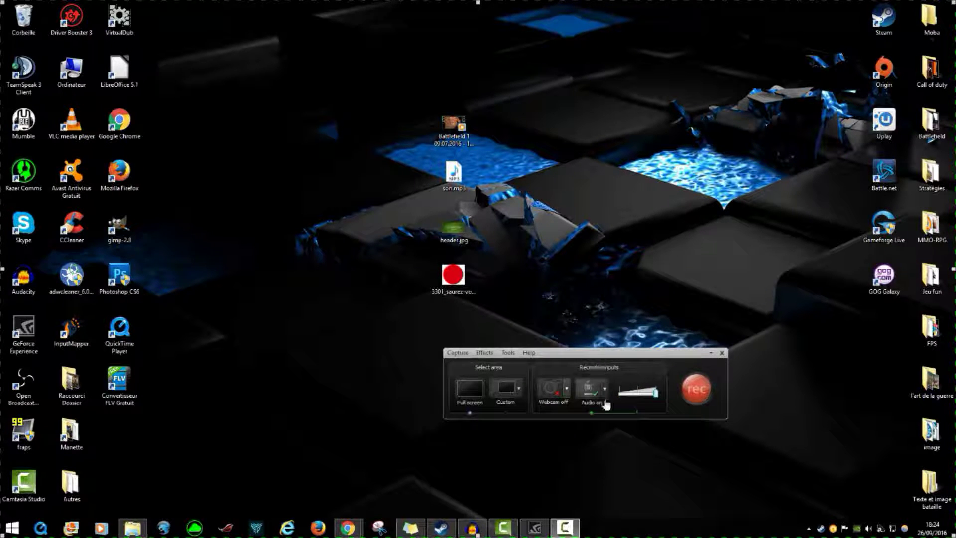
click(605, 391)
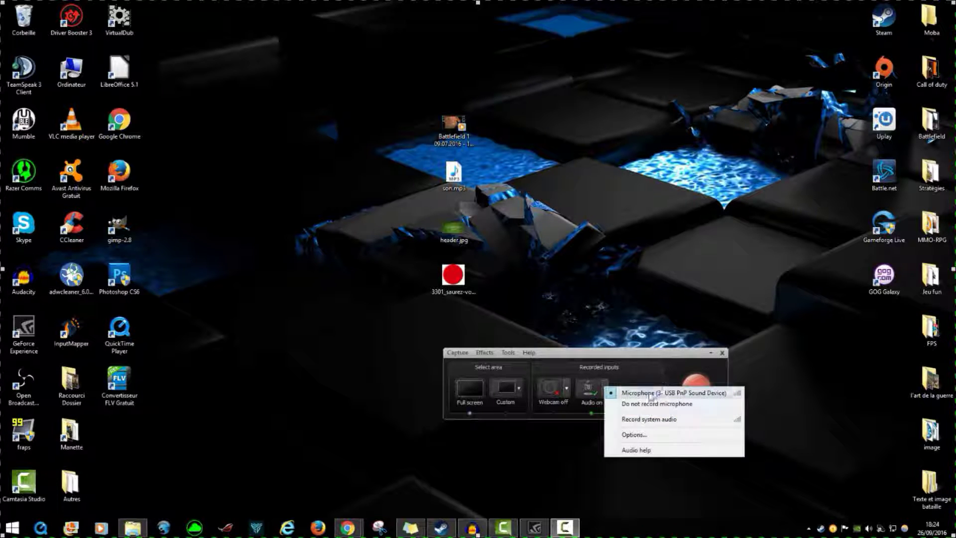
click(635, 434)
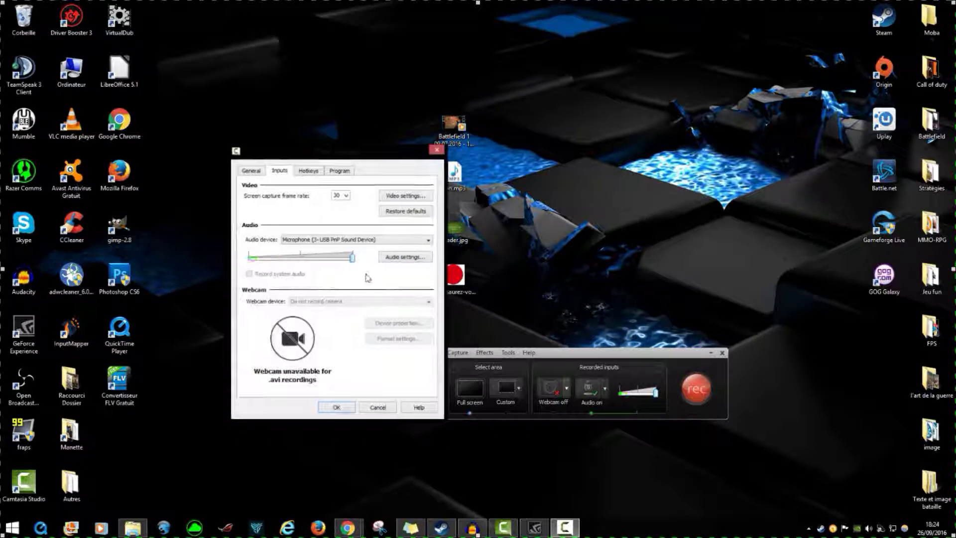
click(421, 257)
click(307, 241)
scroll(320, 269, down, 3)
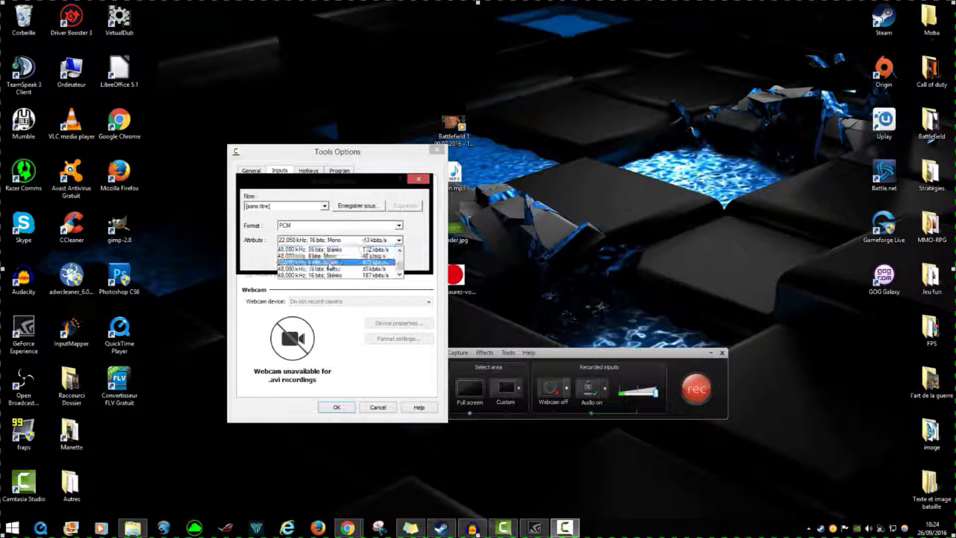
click(320, 276)
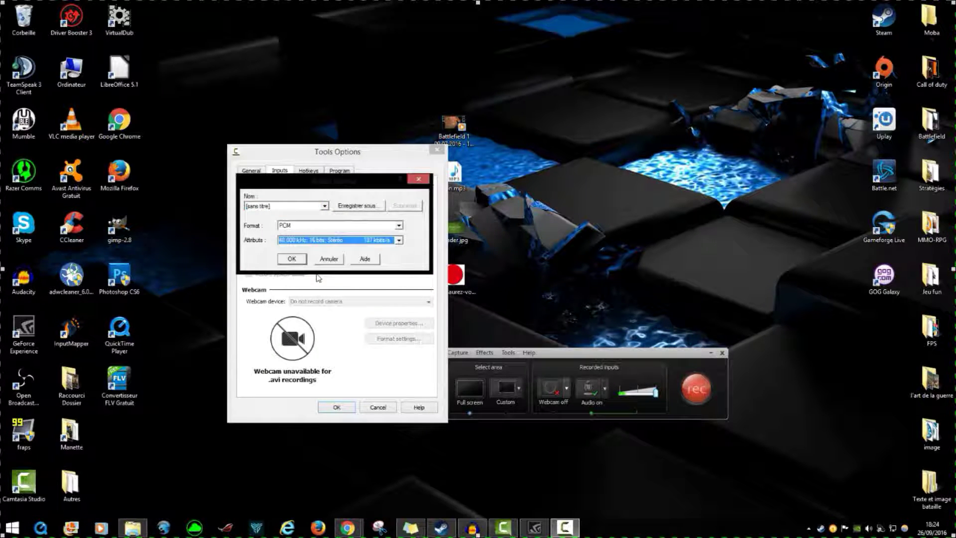
click(289, 261)
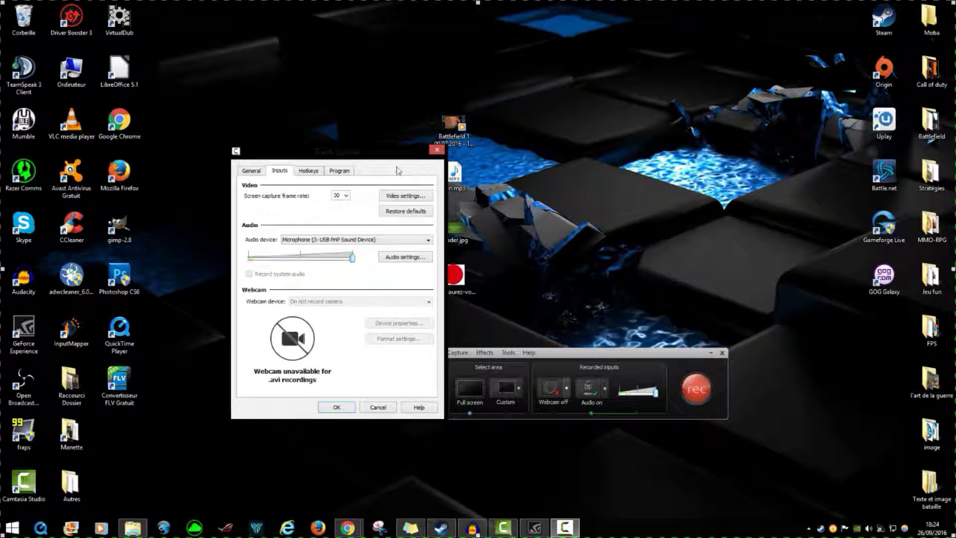
- Set the screen capture frame rate to 30 and accept Microsoft Vidéo 1 as the video compressor
click(346, 195)
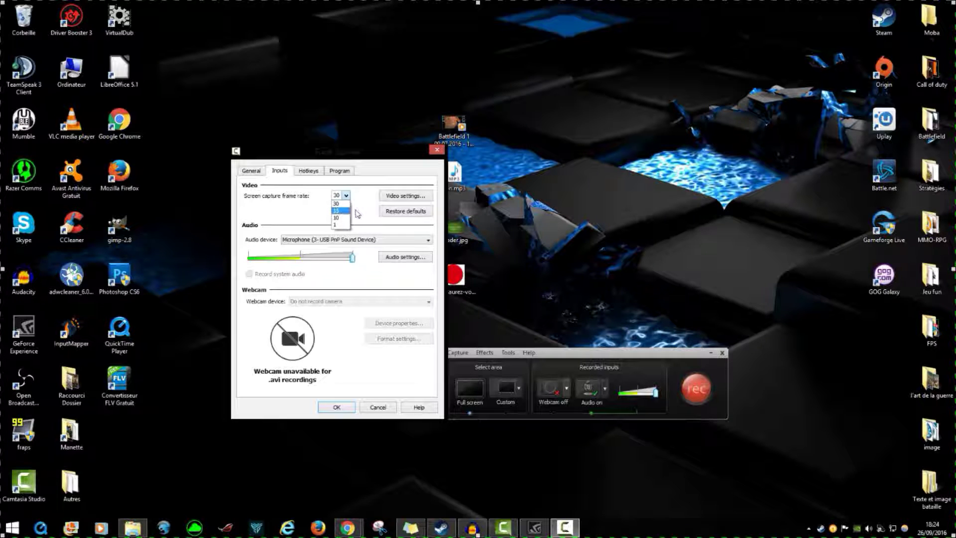
click(339, 203)
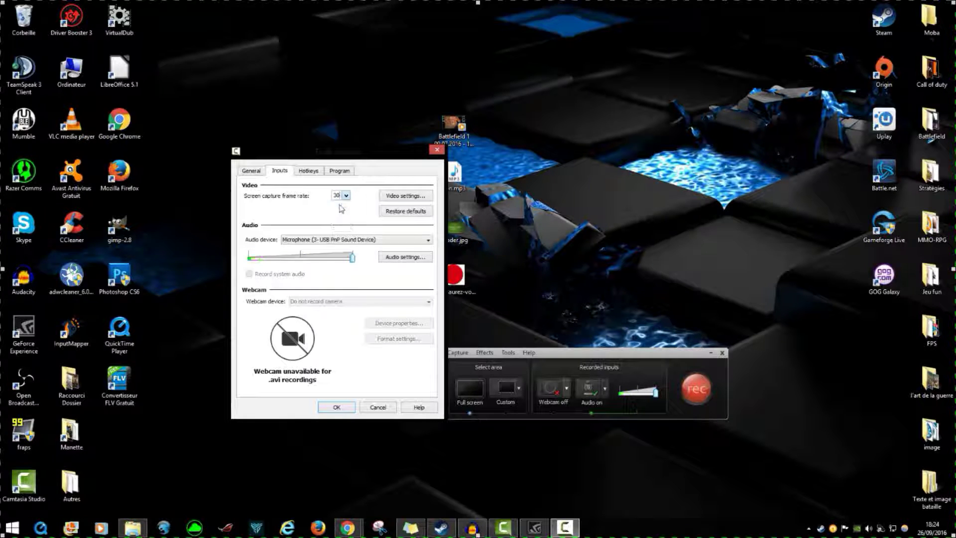
click(406, 195)
click(334, 269)
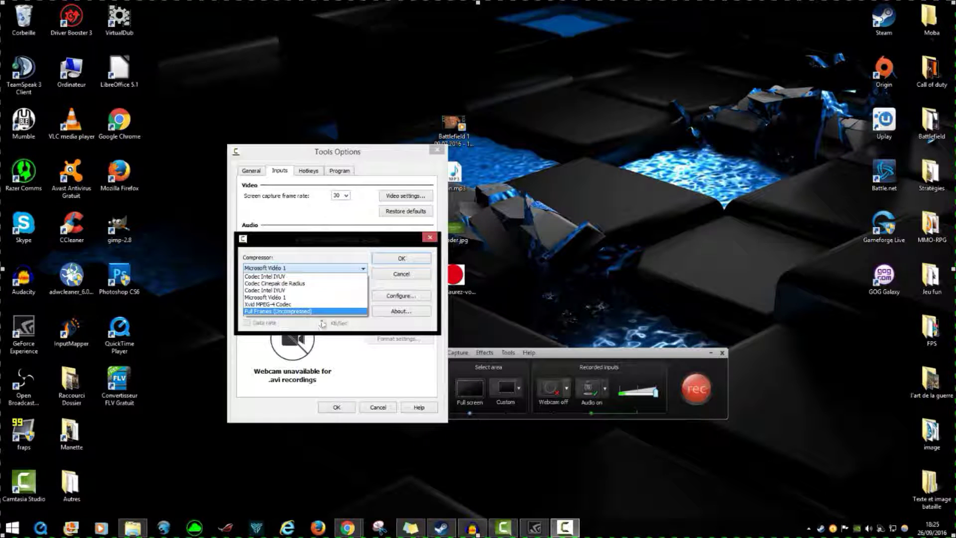
click(419, 262)
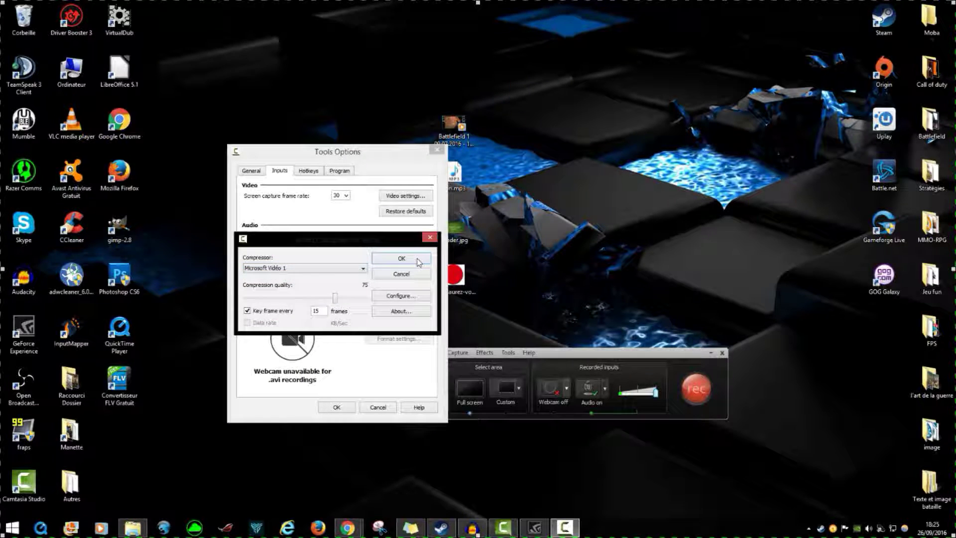
click(418, 262)
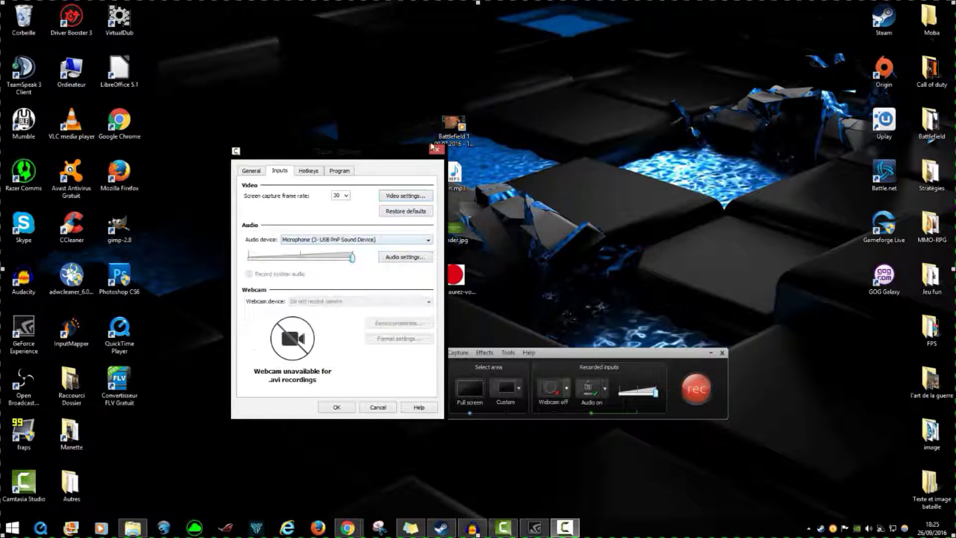
- Review the recorder's hotkeys for ScreenDraw, Marker, Stop and Record/Pause, and close the options
click(309, 170)
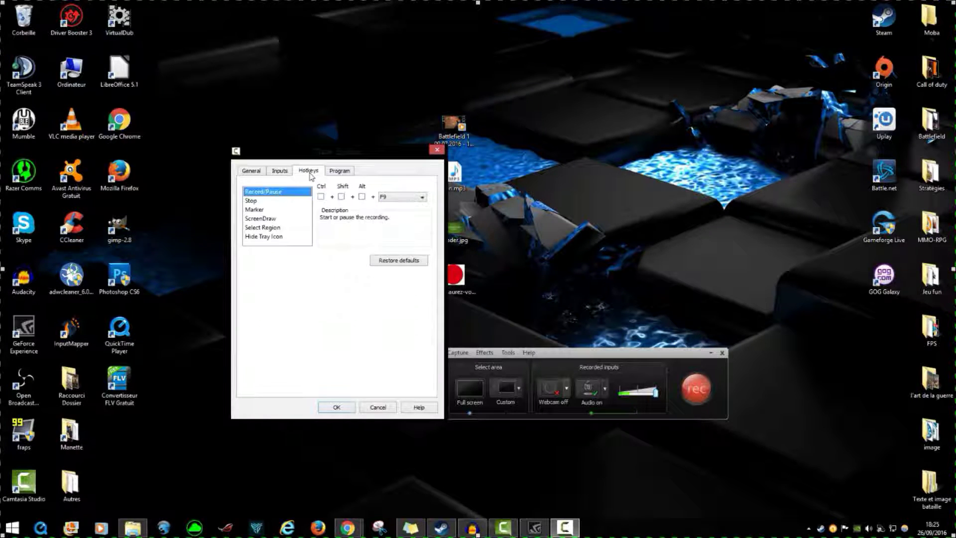
click(260, 218)
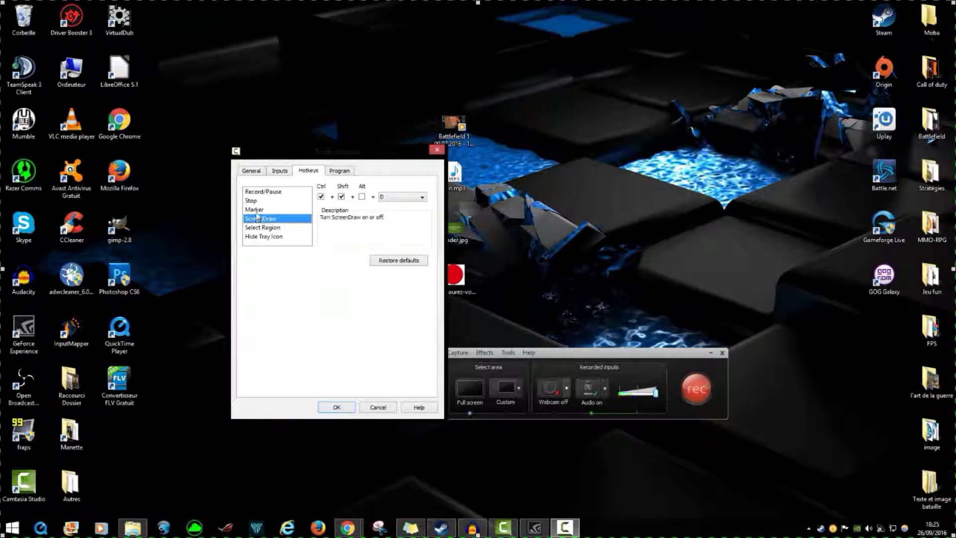
click(259, 209)
click(258, 200)
click(286, 194)
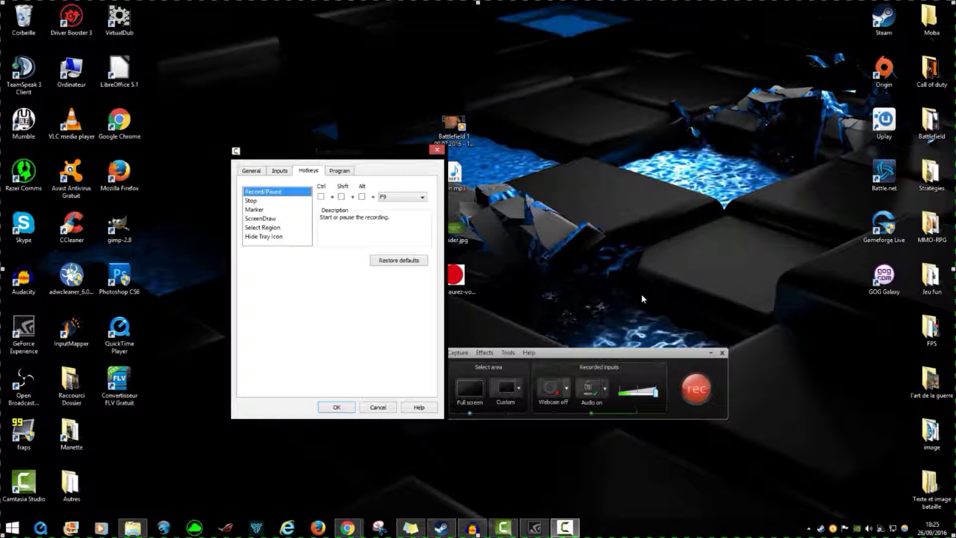
click(436, 149)
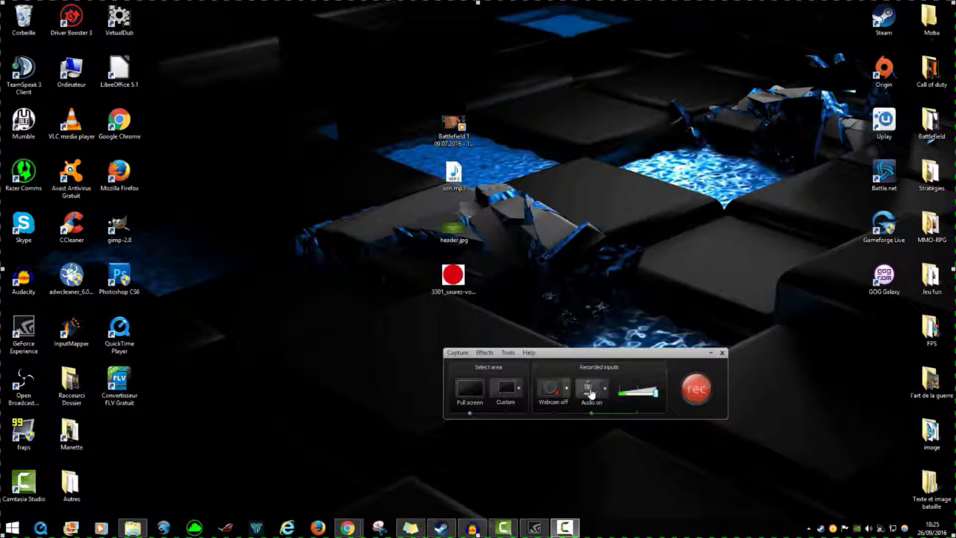
- Toggle audio recording off and back on, then record a short full-screen test clip and stop it
click(591, 394)
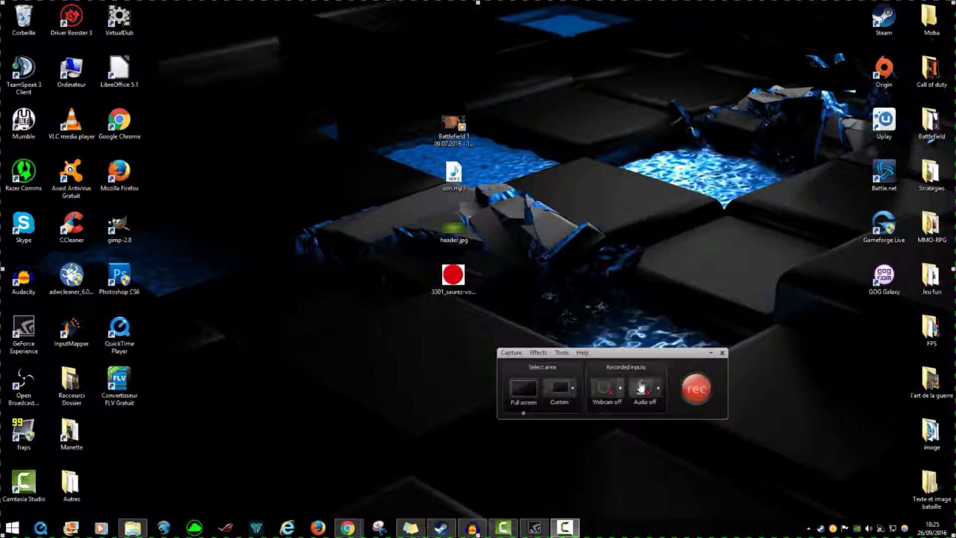
click(641, 387)
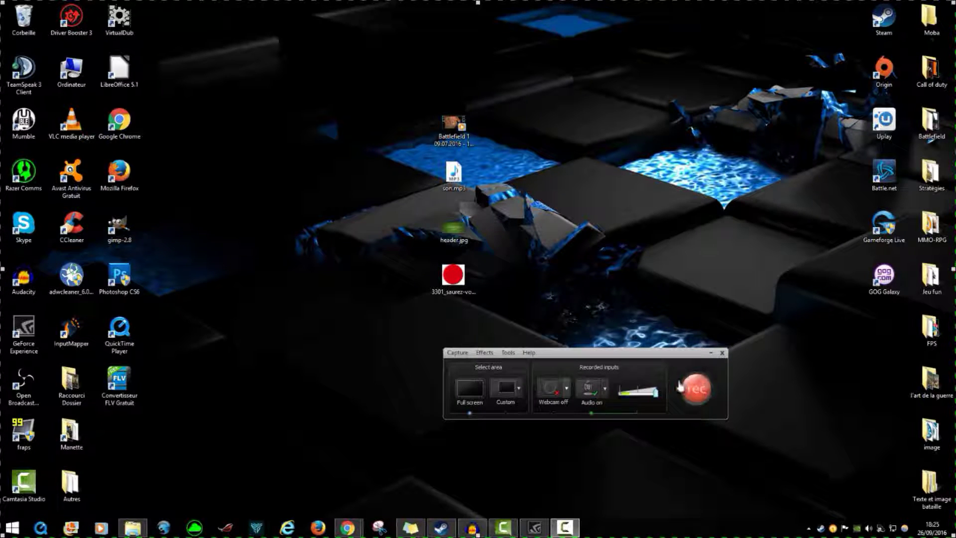
click(697, 389)
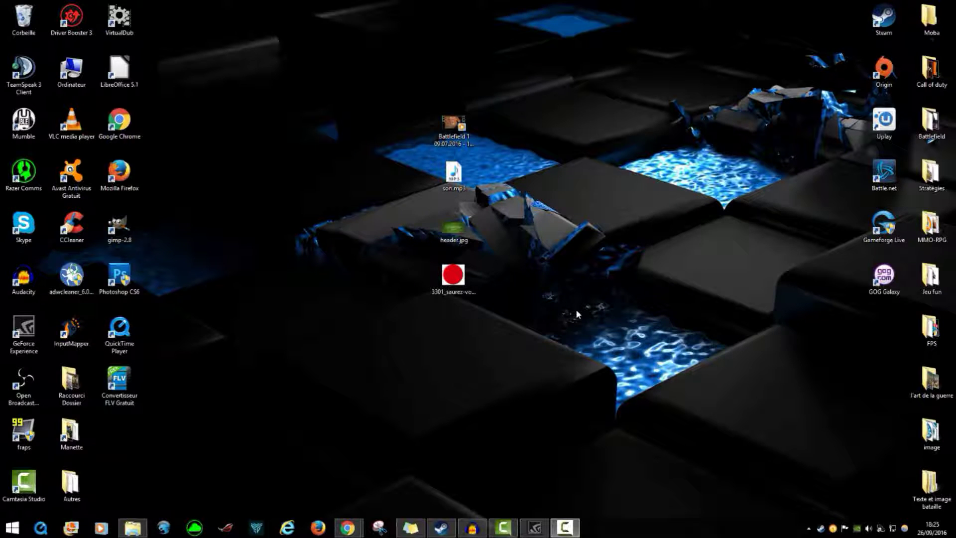
key(F10)
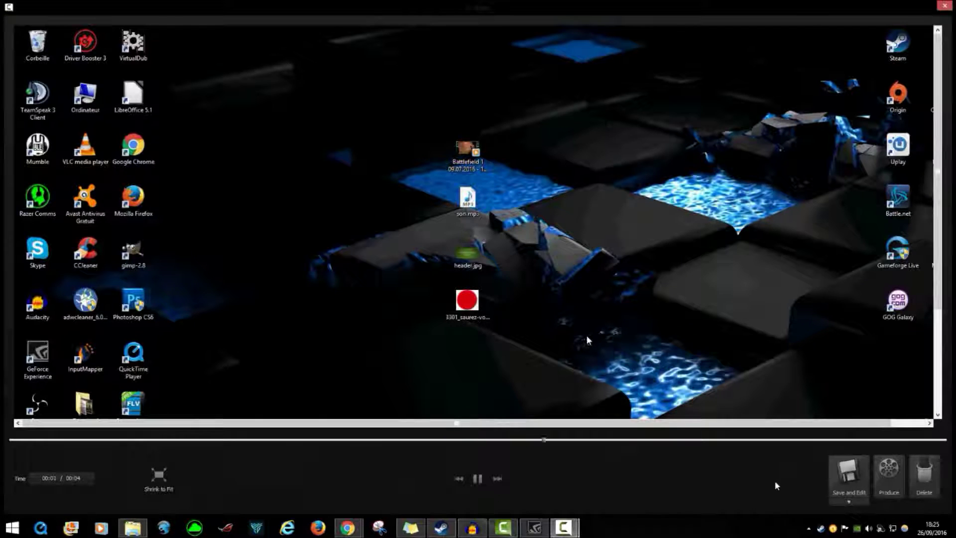
- Pause the preview, delete the test recording and close the recorder to return to the editor
click(477, 479)
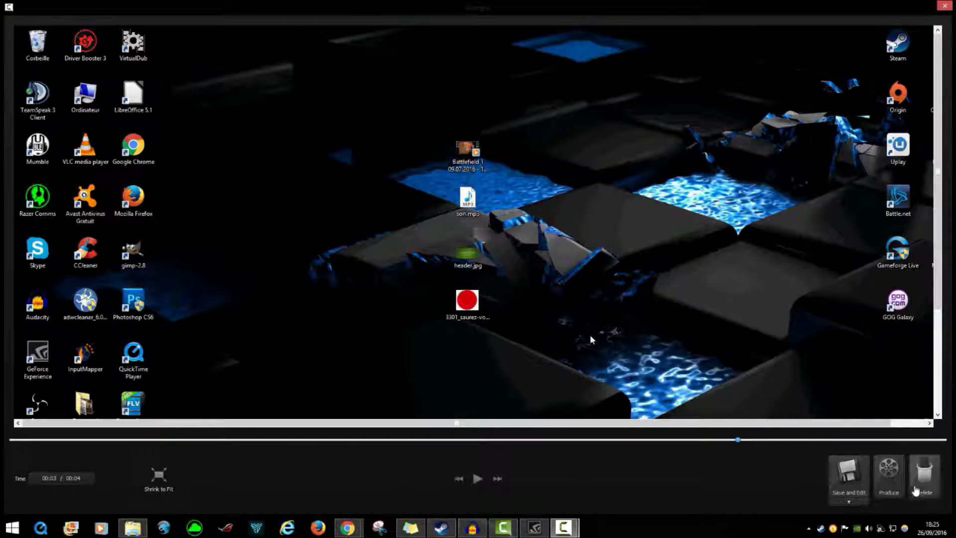
click(924, 476)
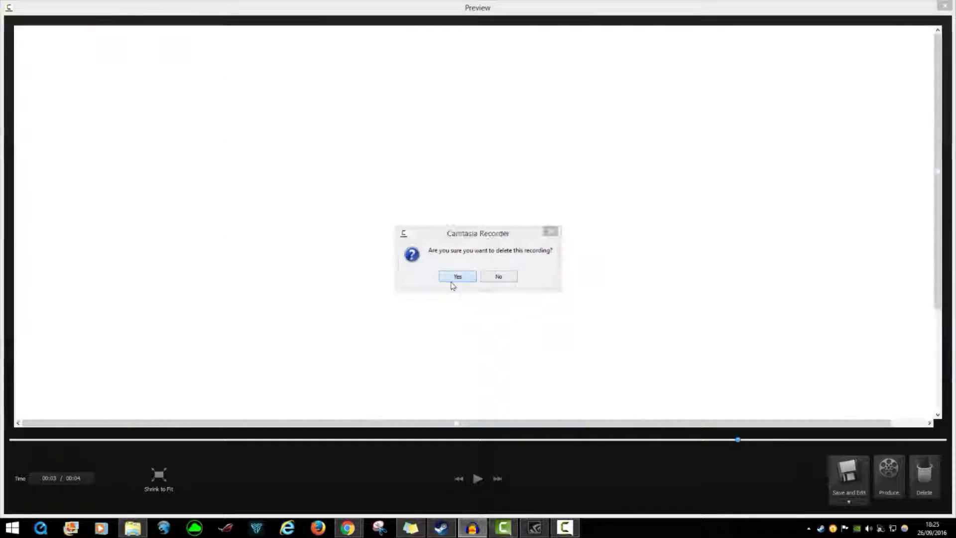
click(457, 276)
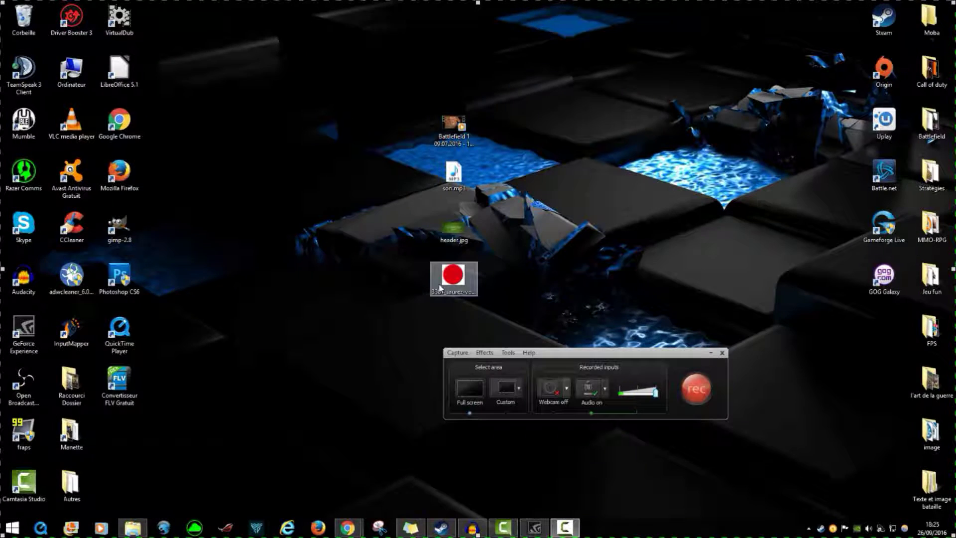
click(723, 353)
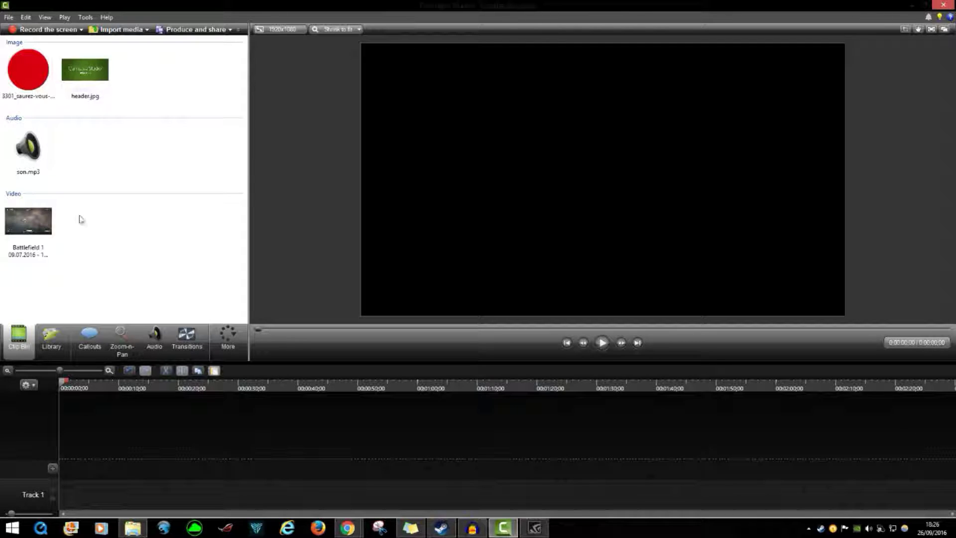
mouse_move(40, 234)
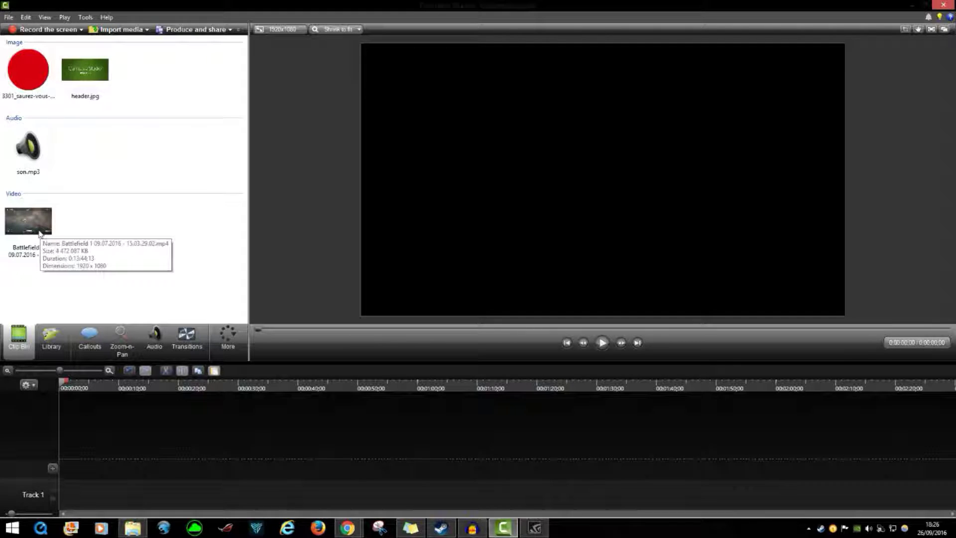
- Place the Battlefield 1 video on Track 1 and add three empty tracks, Track 2 to Track 4, above it
mouse_move(41, 234)
mouse_down()
mouse_move(168, 473)
mouse_move(152, 491)
mouse_move(186, 494)
mouse_move(137, 494)
mouse_up()
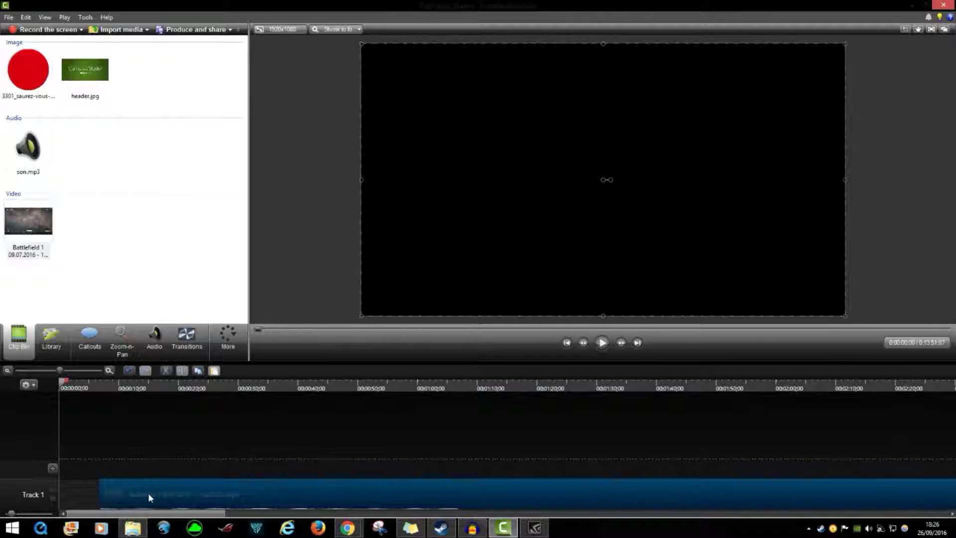
click(53, 469)
click(53, 438)
click(54, 406)
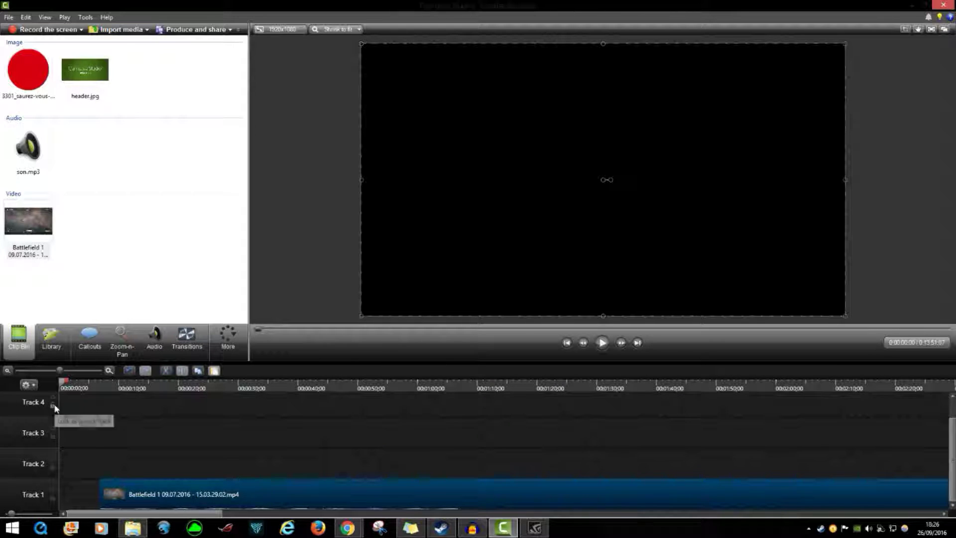
- Place header.jpg on Track 2 at about 25 seconds, enlarge it and position it in the upper-left part of the video frame
mouse_move(85, 70)
mouse_down()
mouse_move(78, 76)
mouse_move(232, 405)
mouse_move(214, 459)
mouse_move(228, 463)
mouse_up()
click(227, 462)
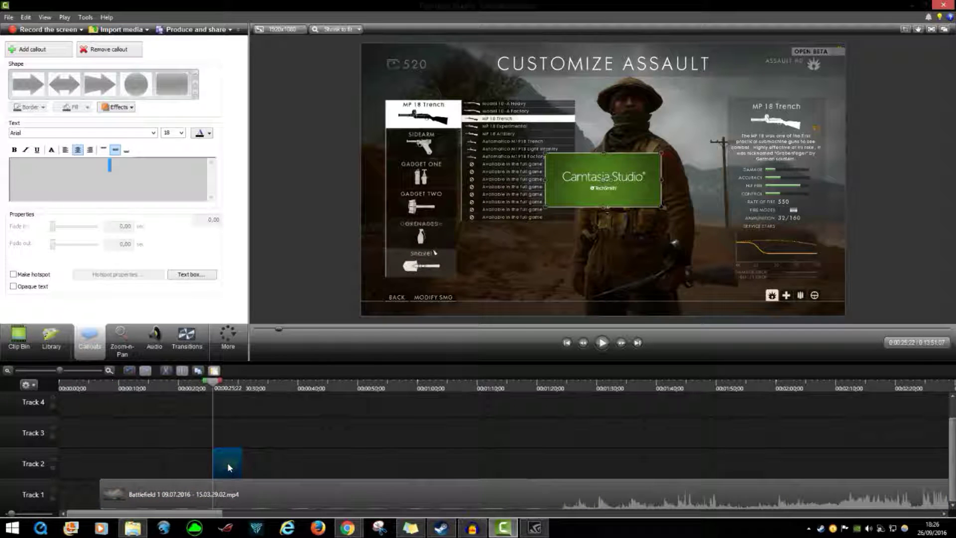
drag(601, 176, 782, 239)
drag(623, 174, 498, 132)
- Place the red circle image on Track 3 at about 27 seconds and position it so it overlaps the header picture
click(23, 338)
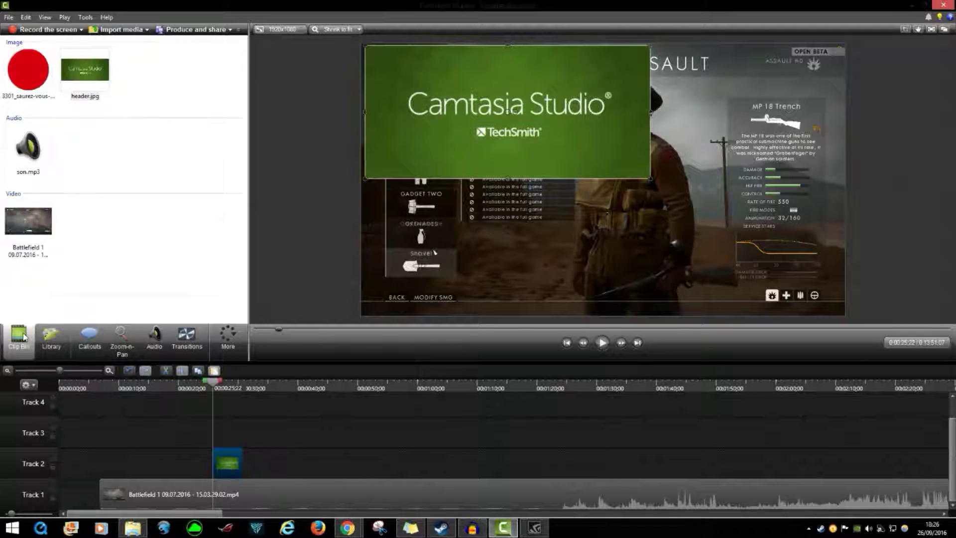
drag(28, 69, 238, 441)
click(238, 438)
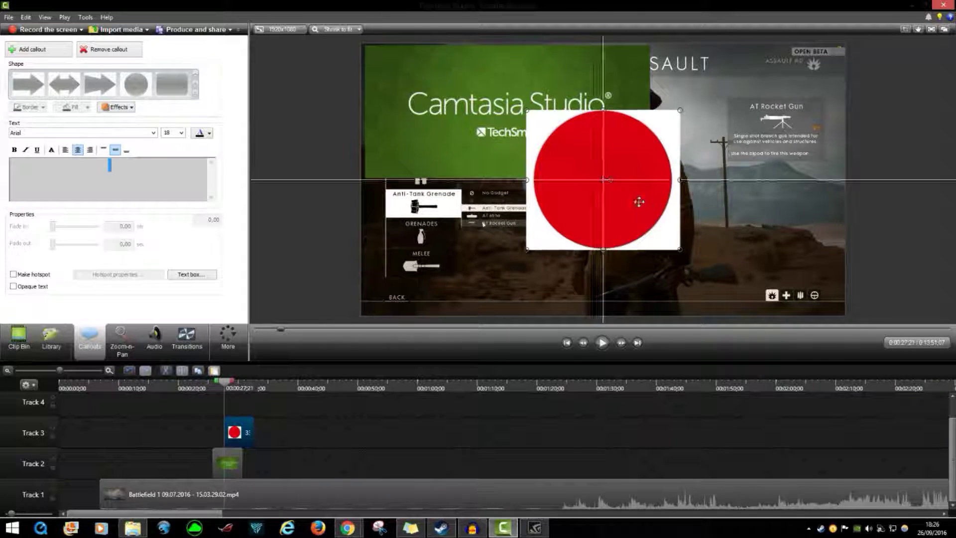
drag(639, 202, 552, 140)
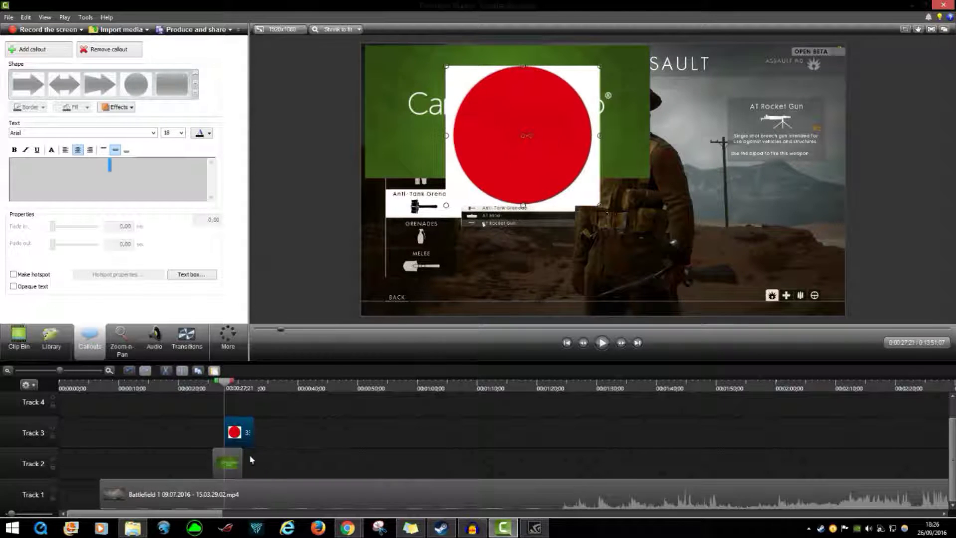
- Move the header.jpg clip to Track 4 above the red circle, and delete both image clips from the timeline
drag(242, 461, 214, 473)
click(273, 420)
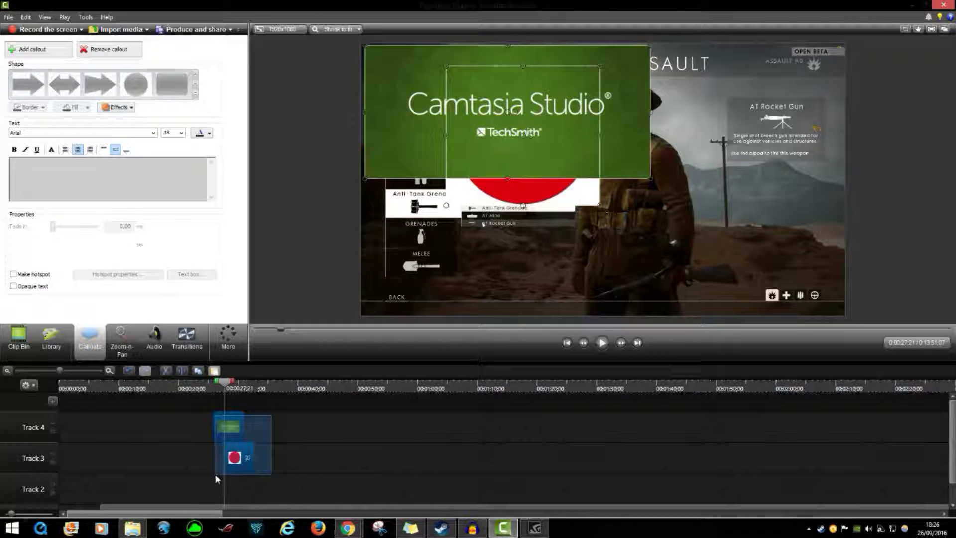
key(Delete)
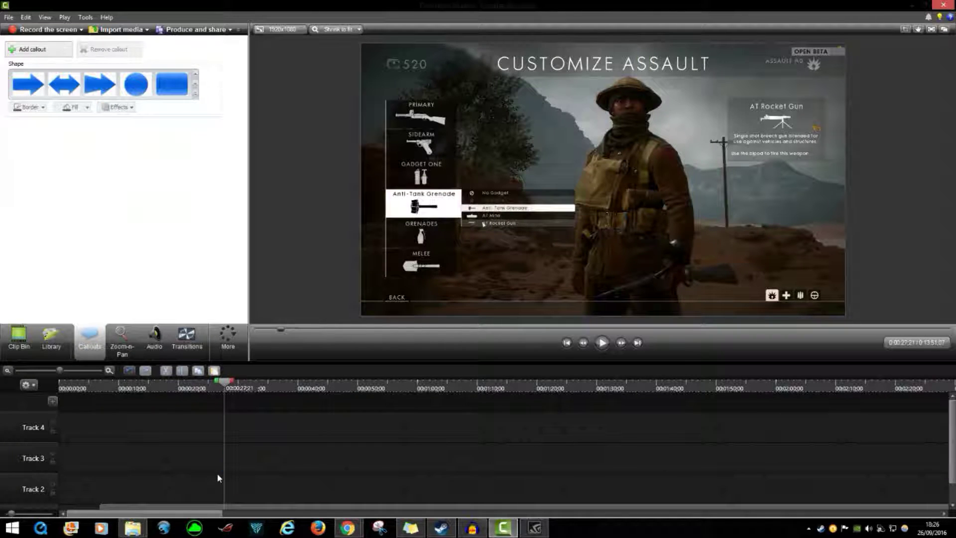
click(7, 332)
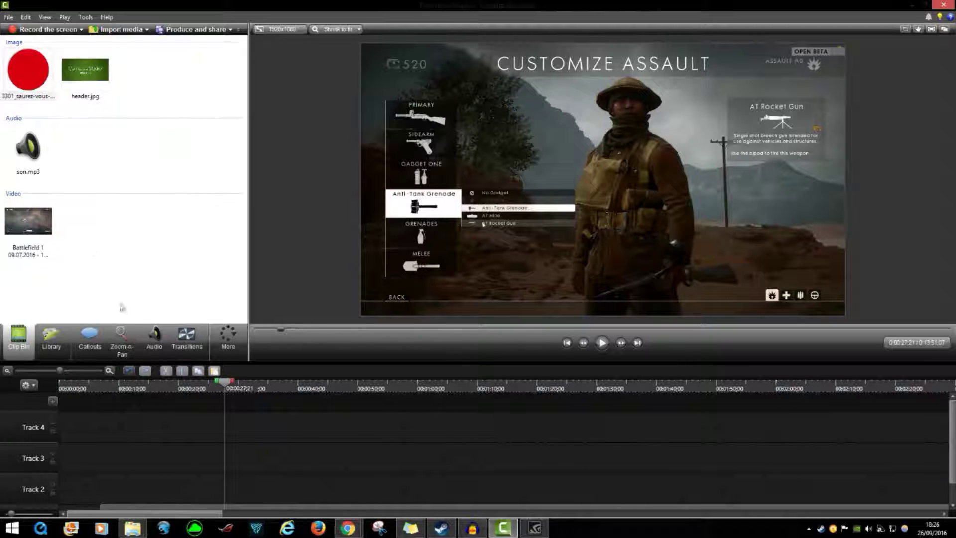
scroll(245, 448, down, 1)
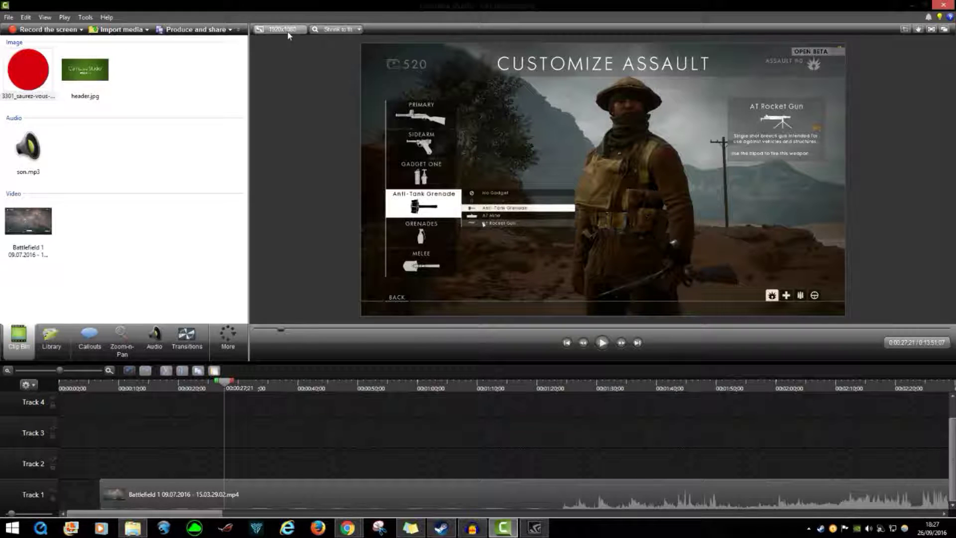
- Shift the Battlefield 1 clip slightly earlier on Track 1
drag(192, 493, 161, 520)
right_click(159, 514)
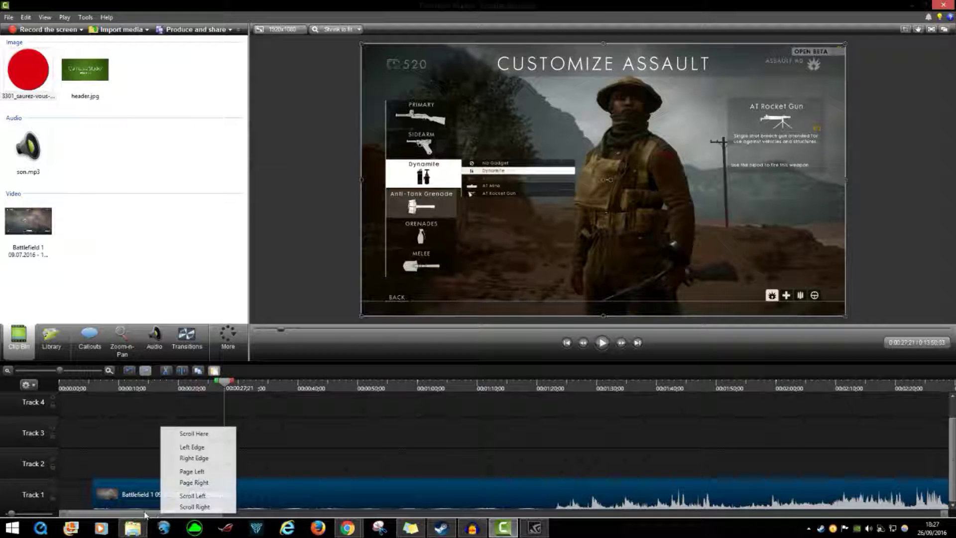
click(314, 88)
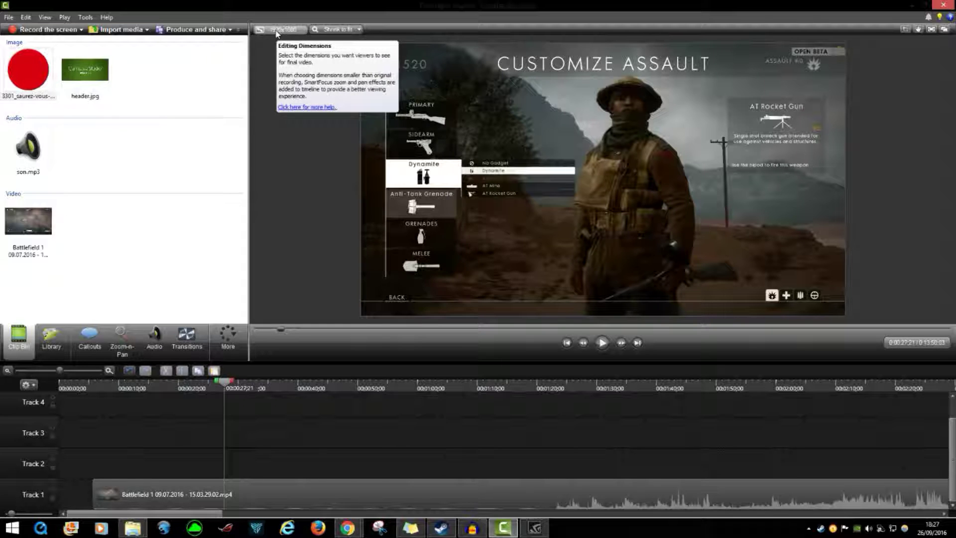
- Review the preset and Custom sizes offered for the editing dimensions, and close the dialog without applying a change
click(286, 30)
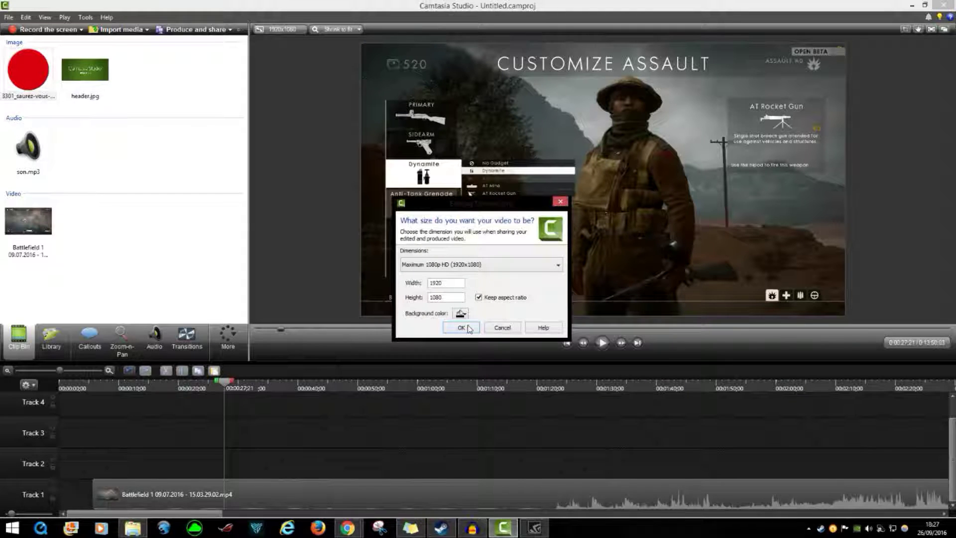
click(487, 266)
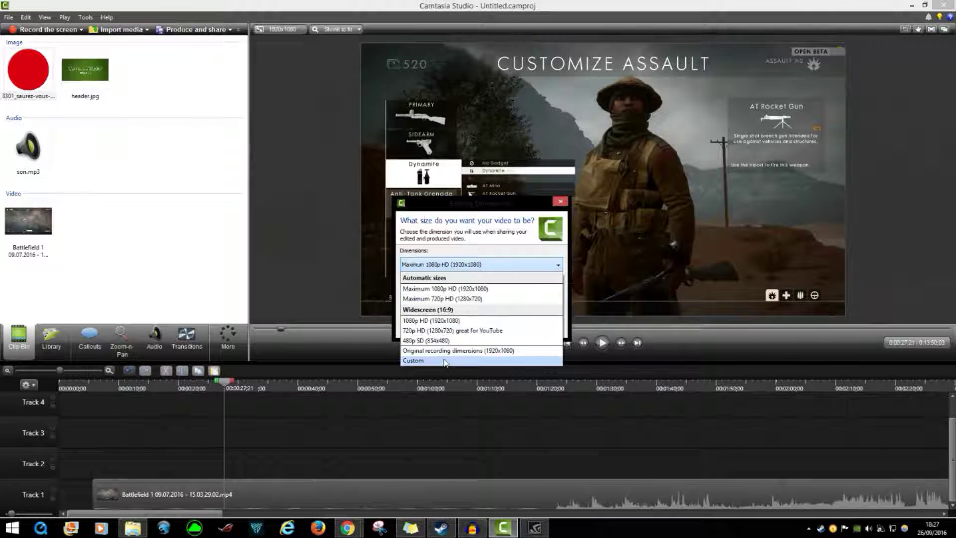
click(445, 361)
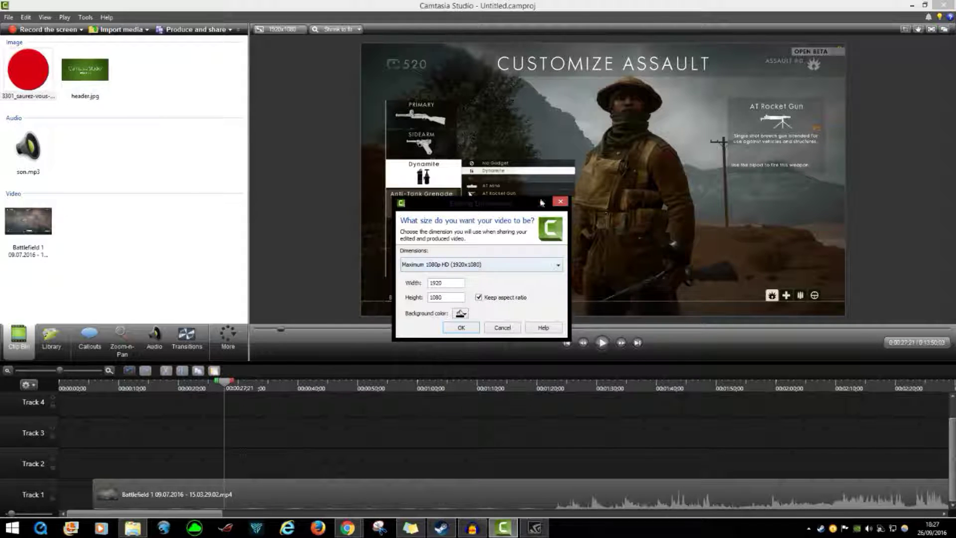
click(561, 201)
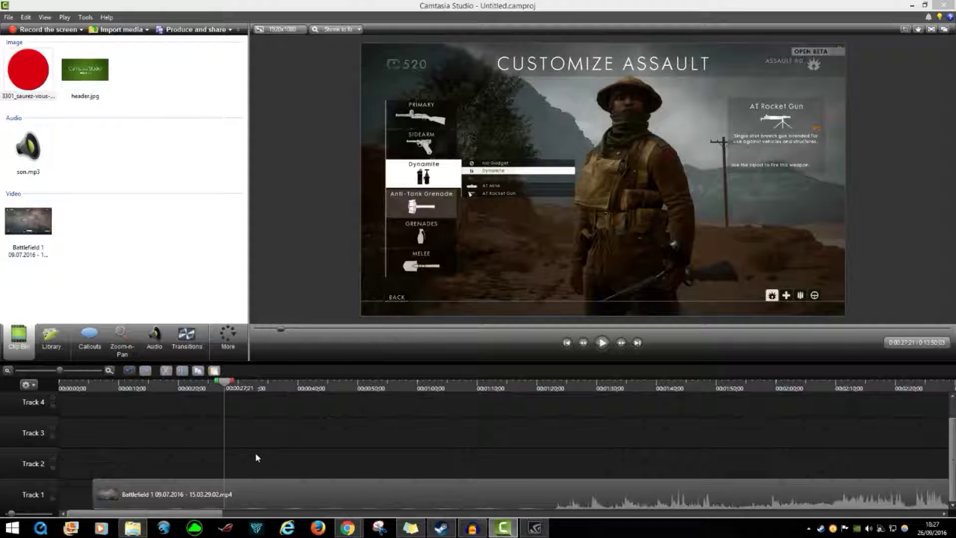
- Move the Battlefield 1 clip to the start of Track 1 and place son.mp3 on Track 2 at about 20 seconds
drag(255, 485, 222, 486)
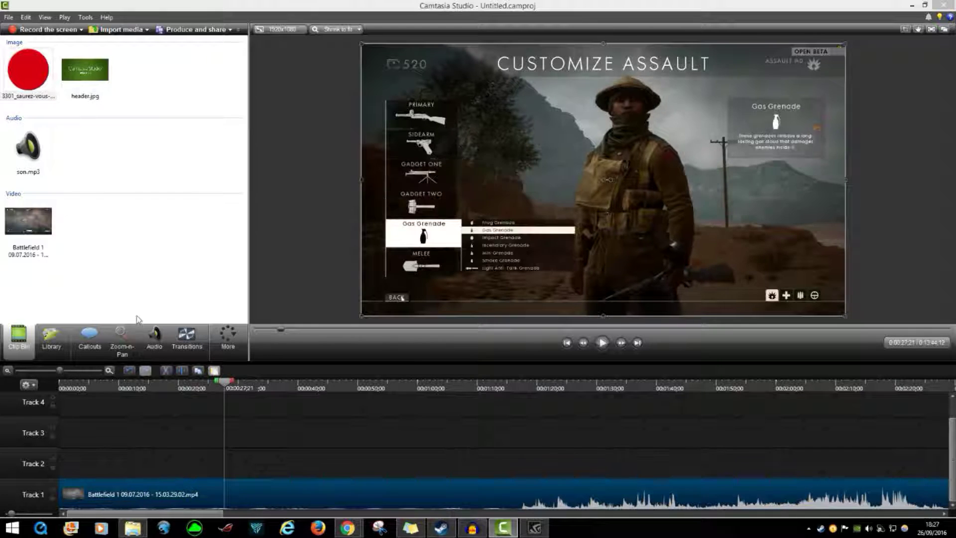
click(156, 335)
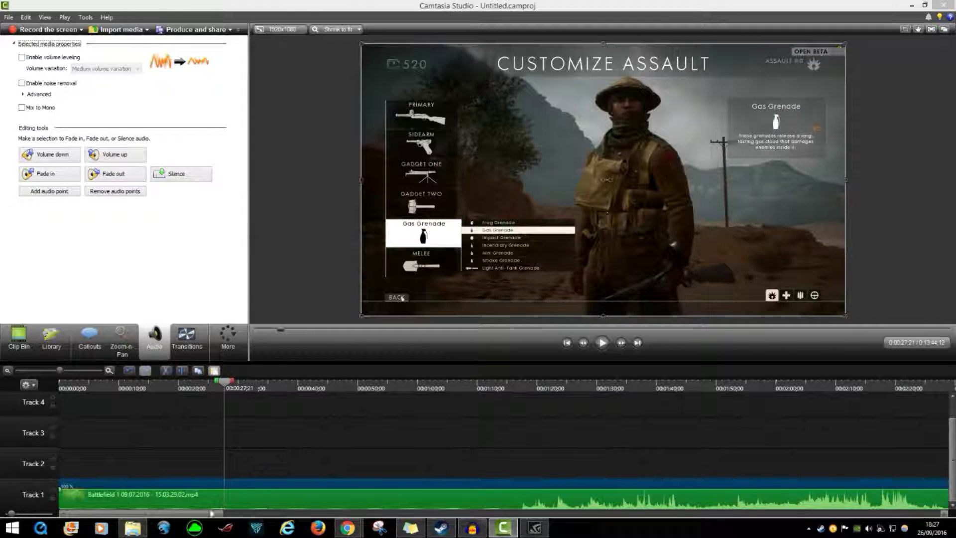
click(19, 333)
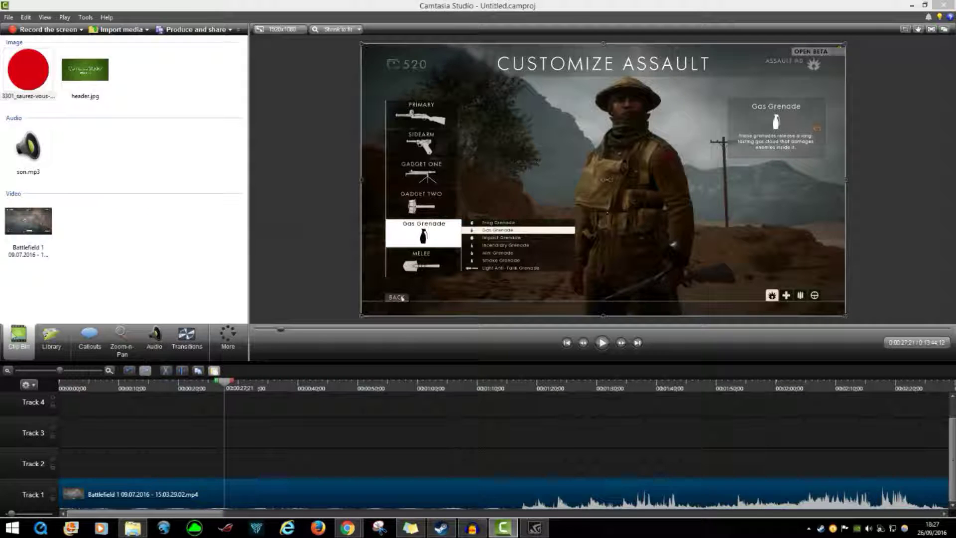
drag(21, 147, 260, 468)
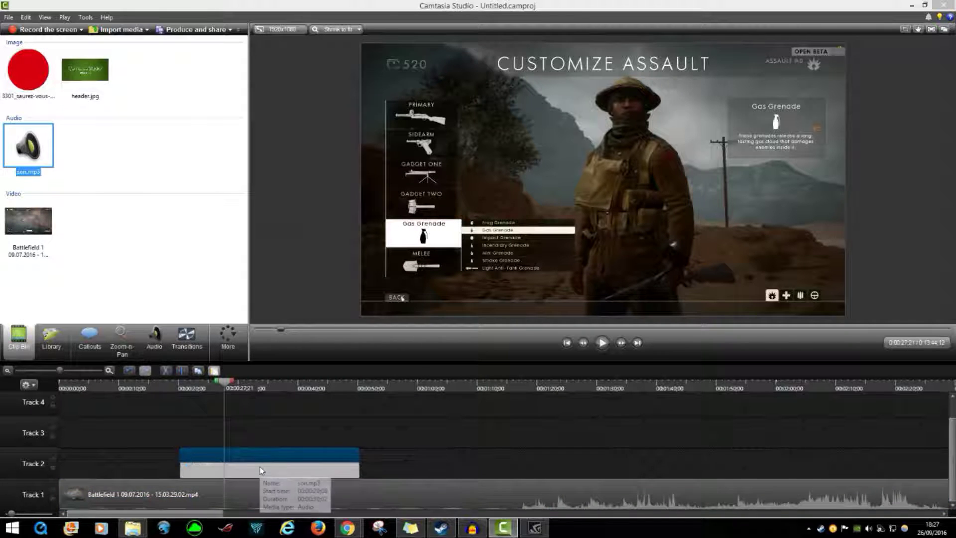
click(260, 467)
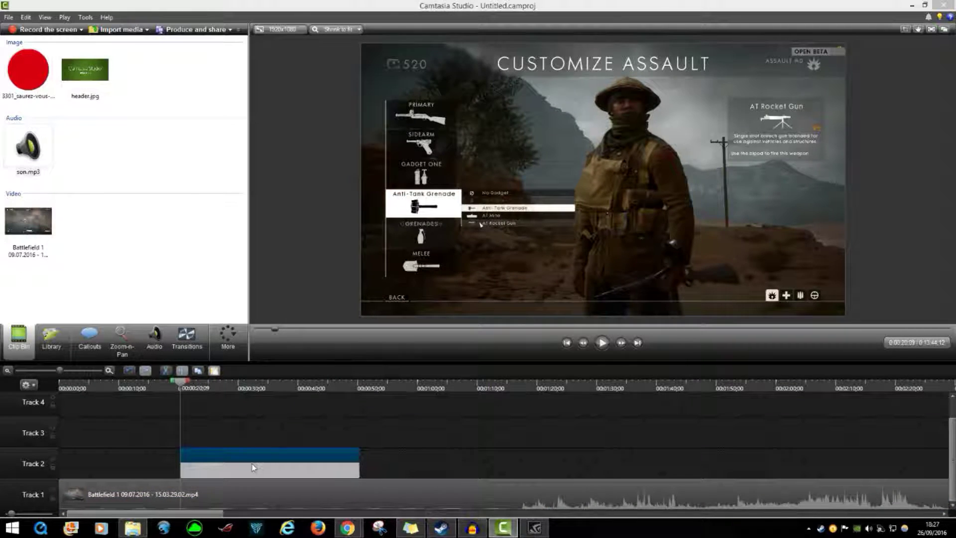
- Silence the son.mp3 clip with the audio editing tools, and restore its sound by removing the audio points
click(152, 334)
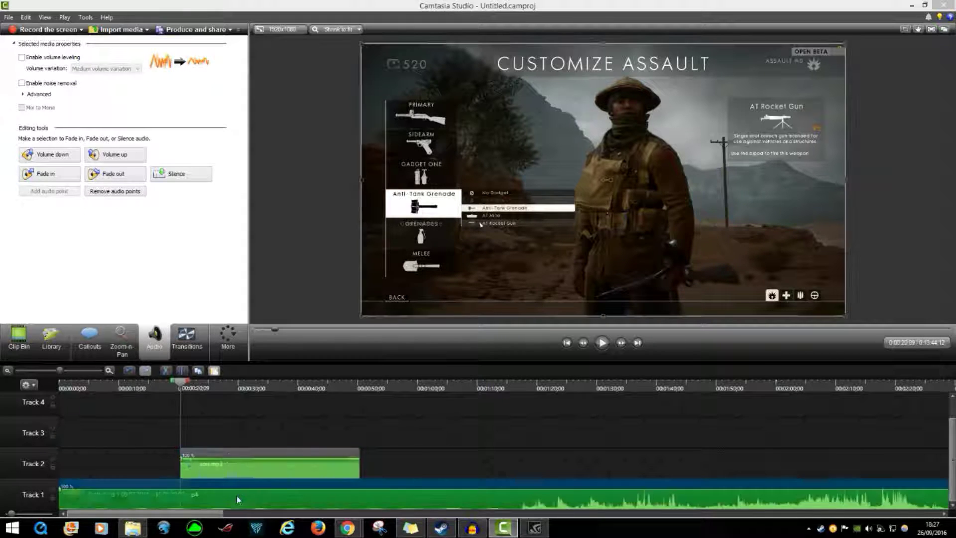
click(291, 497)
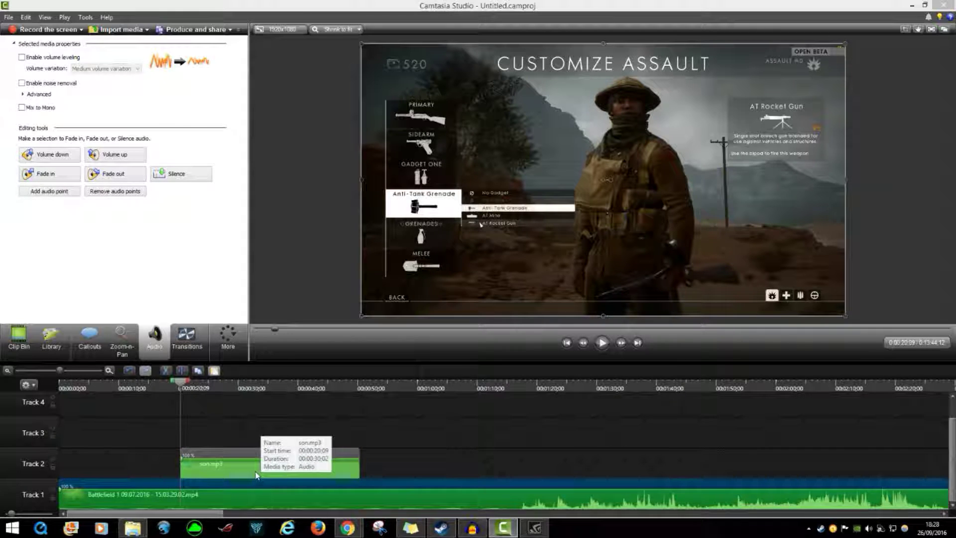
click(256, 472)
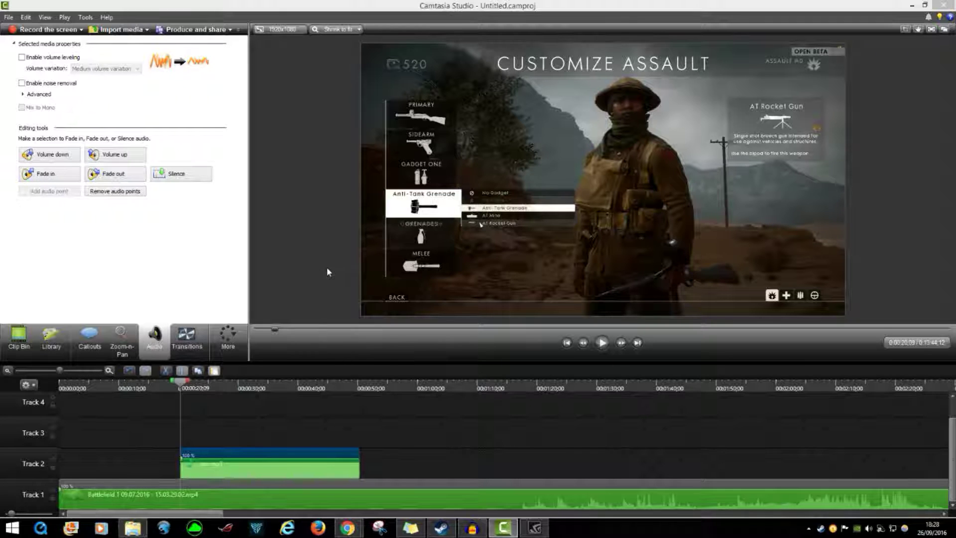
click(194, 174)
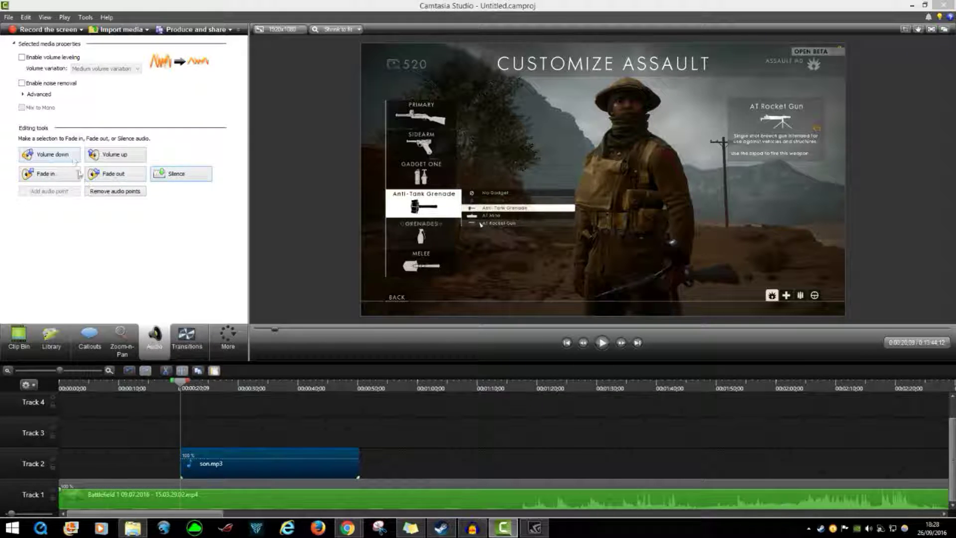
click(99, 193)
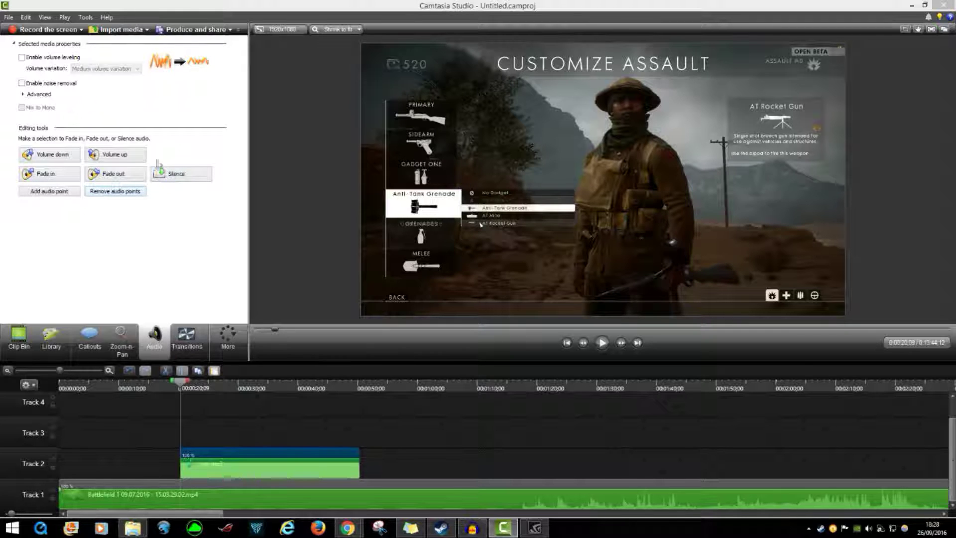
- Add a fade-out and a fade-in to son.mp3 on Track 2, and play back the beginning of the clip
click(129, 157)
click(128, 178)
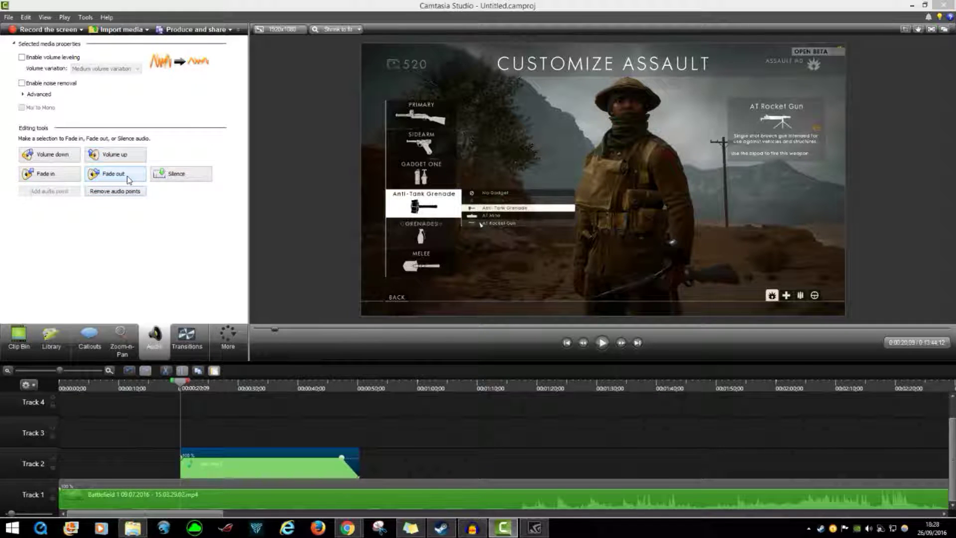
click(75, 175)
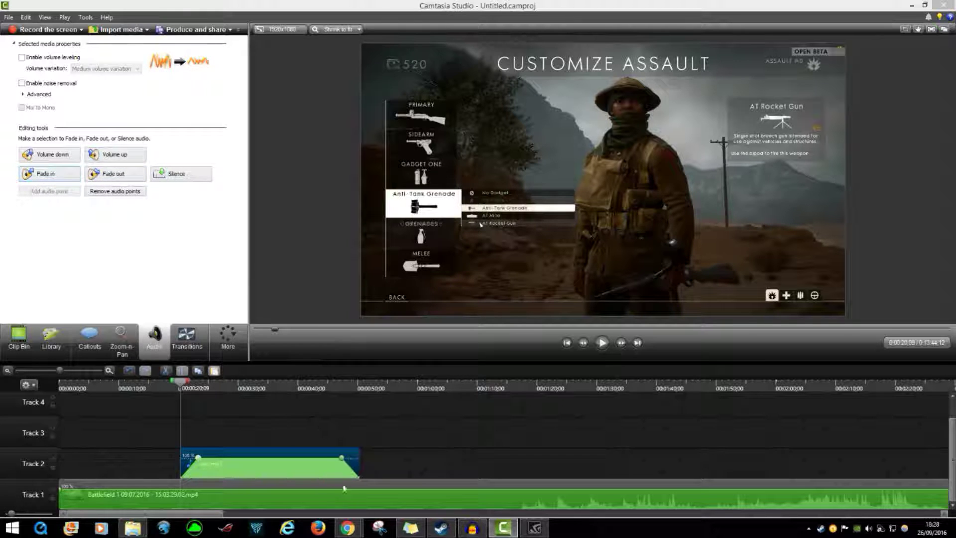
click(603, 343)
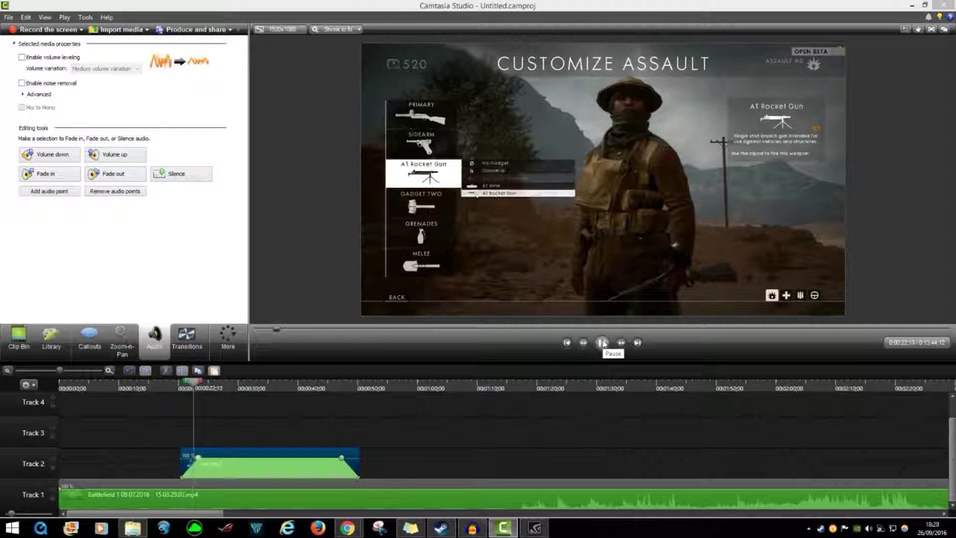
click(603, 343)
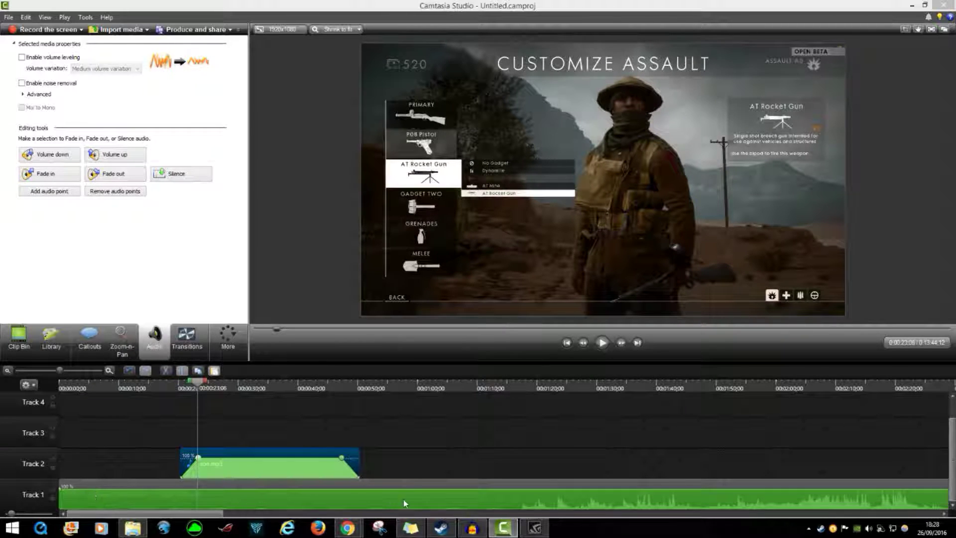
- Remove all audio points from son.mp3, raise its volume line to the top of the clip, and return to the imported media
click(110, 194)
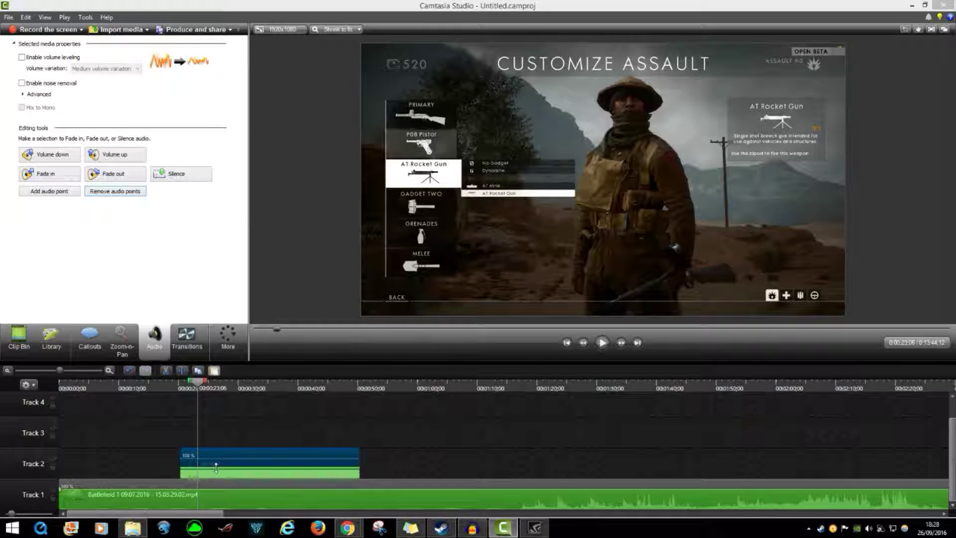
drag(210, 472, 223, 450)
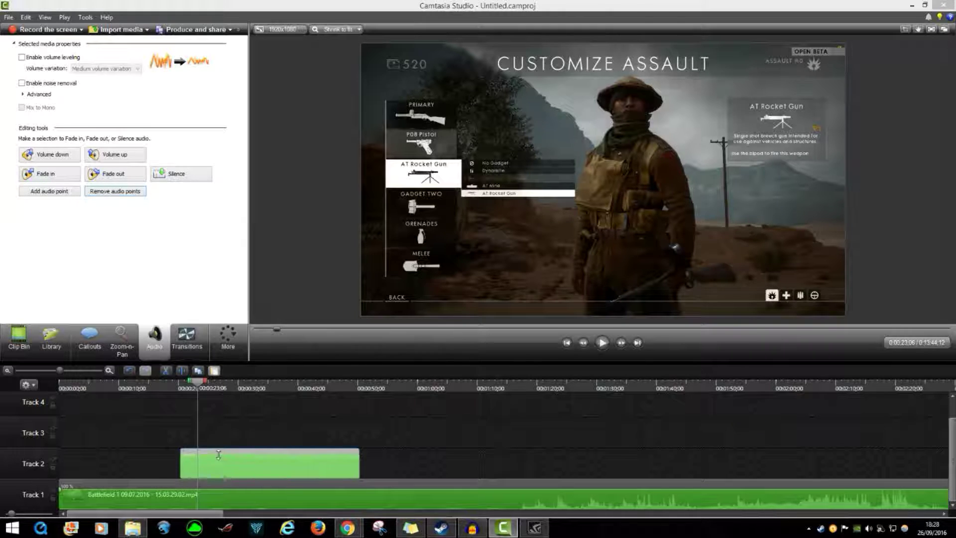
right_click(214, 468)
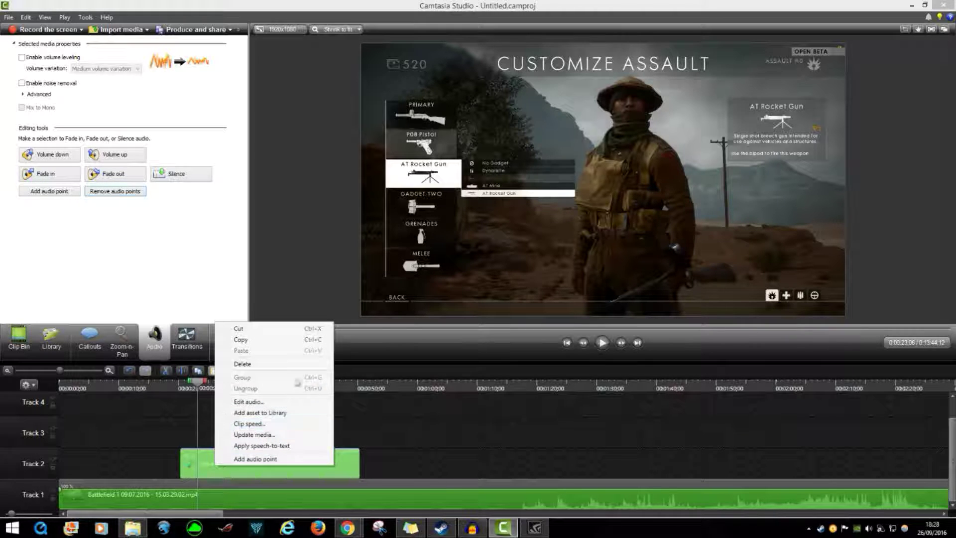
click(300, 404)
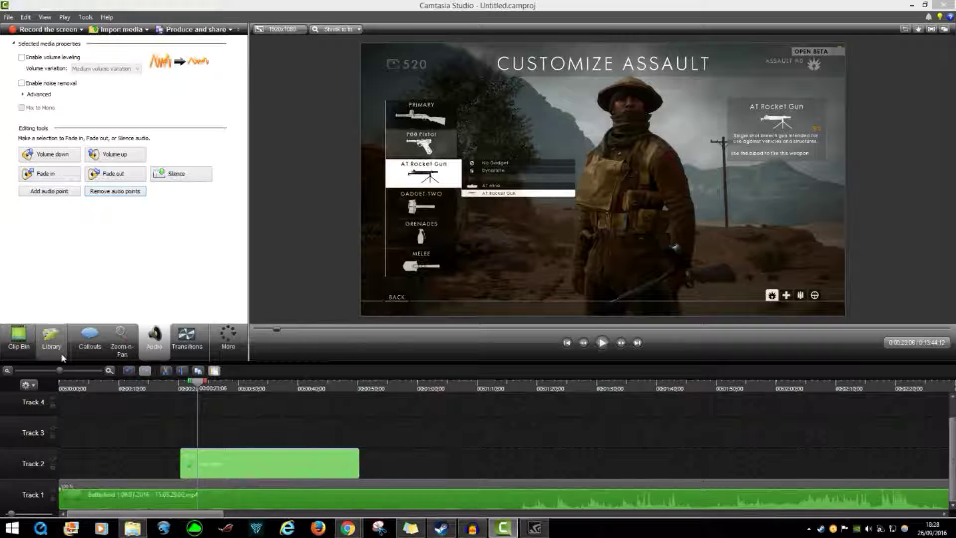
click(19, 339)
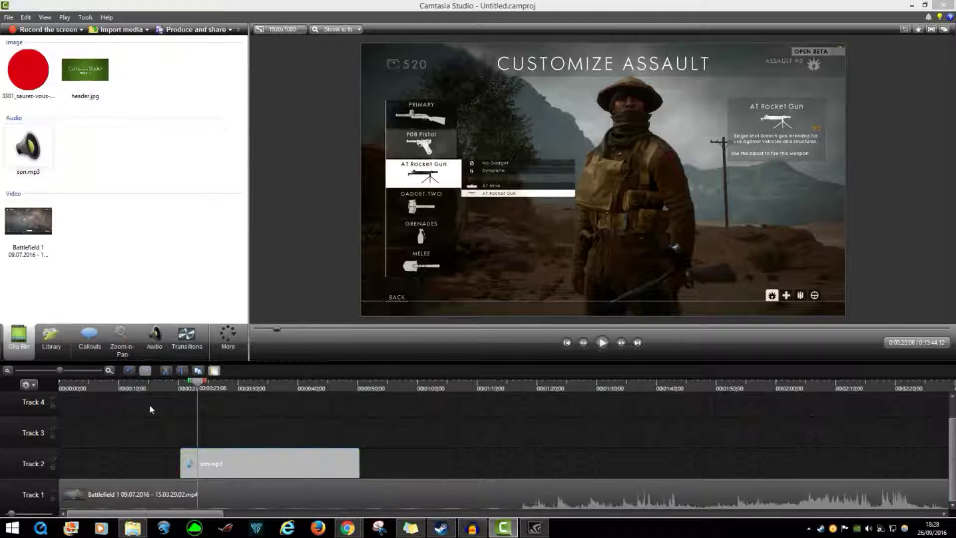
- Lower the volume line of son.mp3 to about the middle of the clip and return to the imported media
right_click(239, 471)
click(272, 420)
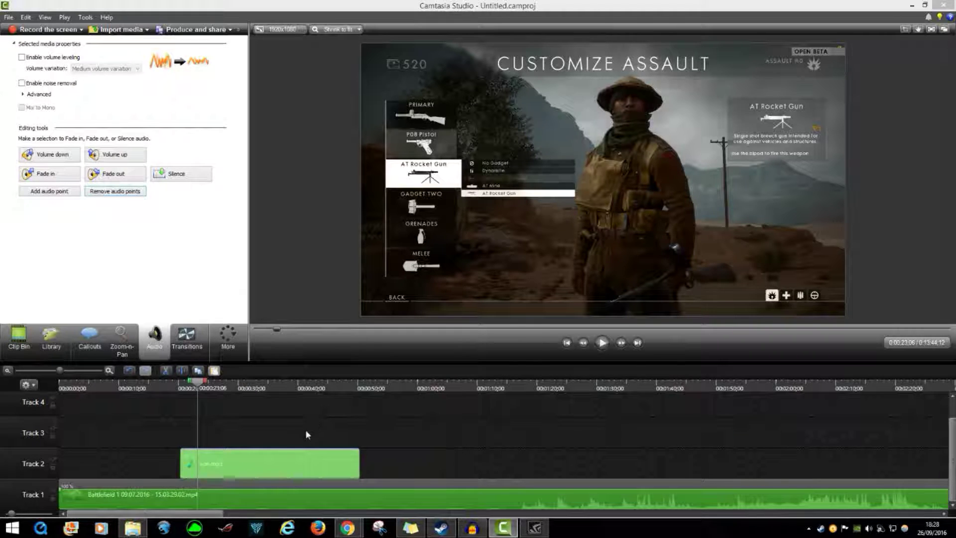
click(301, 451)
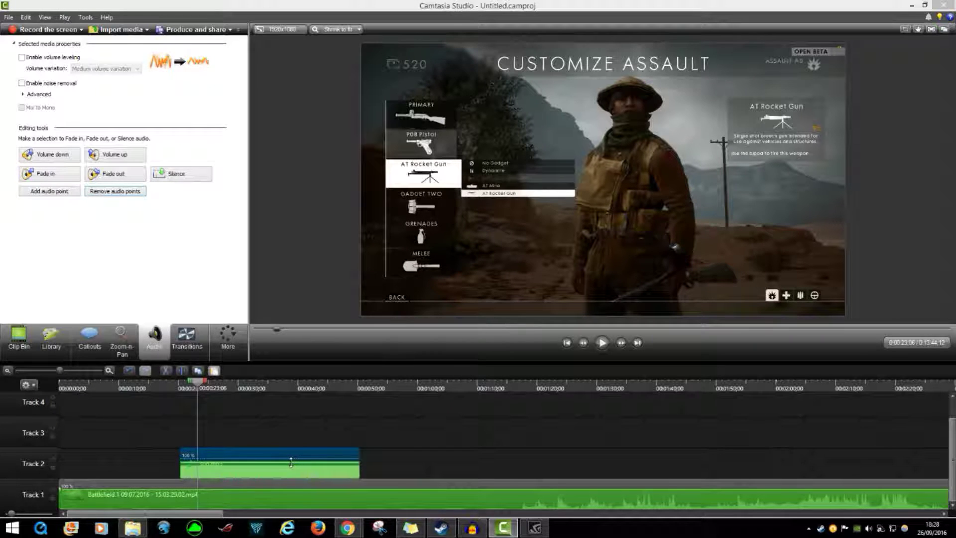
click(20, 339)
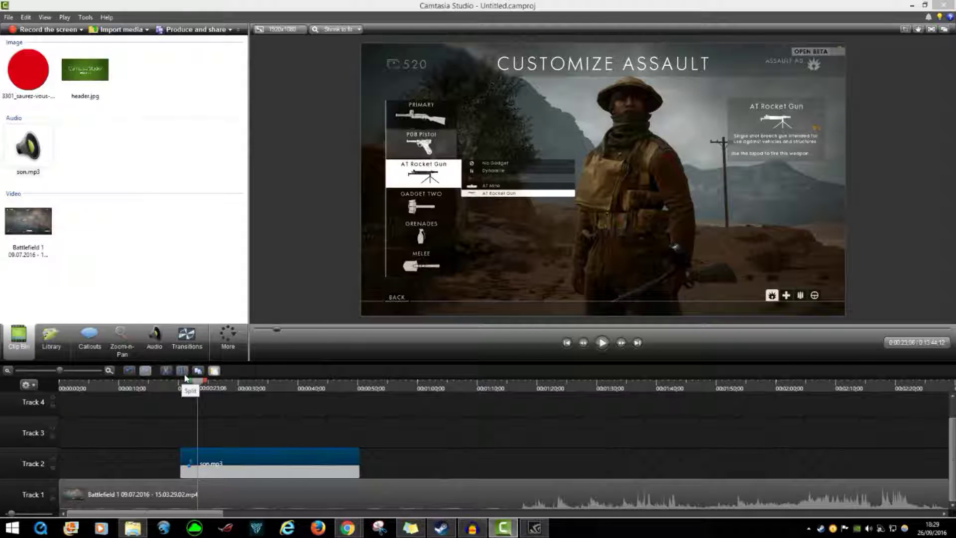
- Split son.mp3 at 0:00:23;06 and about 0:00:26, and split the Battlefield 1 clip on Track 1 at 0:00:35;01
click(183, 379)
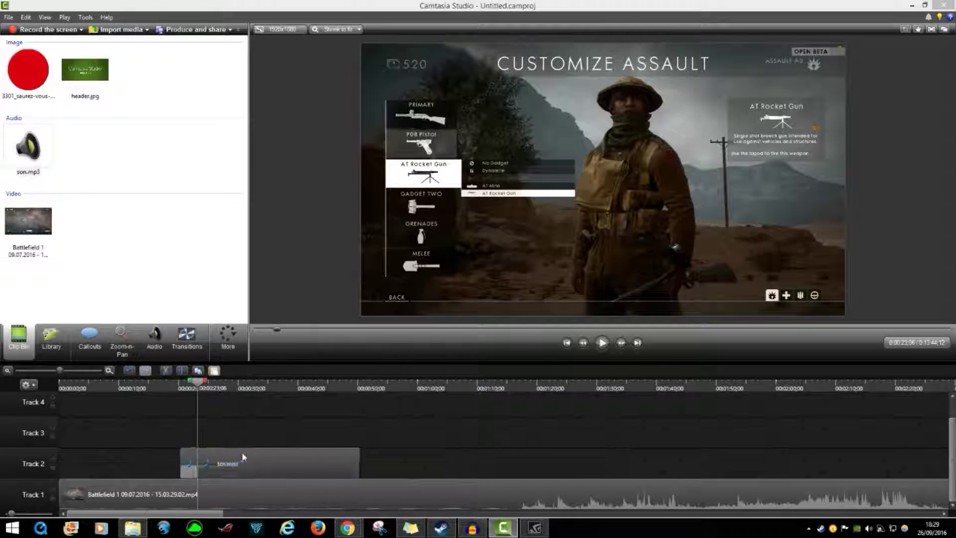
mouse_move(189, 461)
mouse_down()
mouse_move(243, 436)
mouse_move(212, 434)
mouse_move(181, 463)
mouse_move(244, 435)
mouse_move(242, 449)
mouse_move(188, 466)
mouse_up()
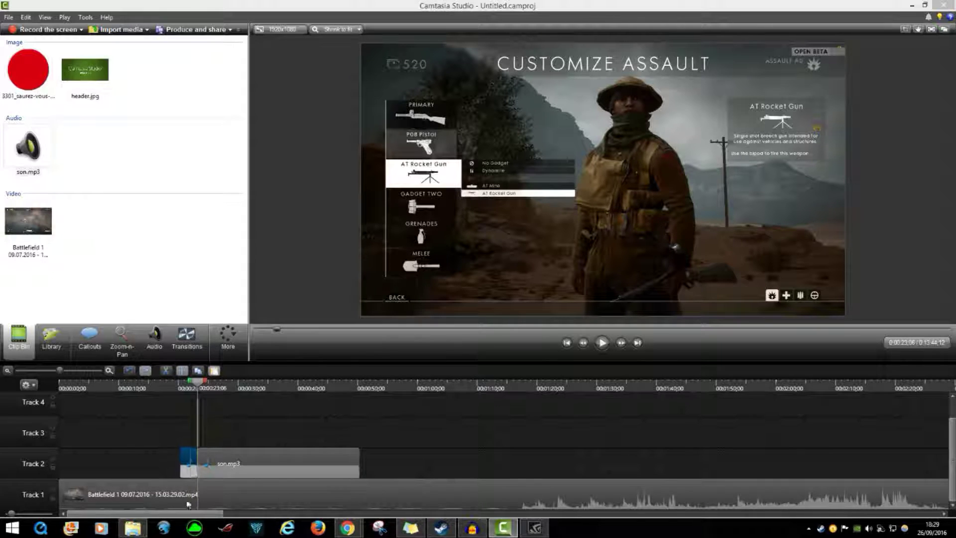
drag(200, 382, 268, 381)
click(243, 475)
right_click(309, 465)
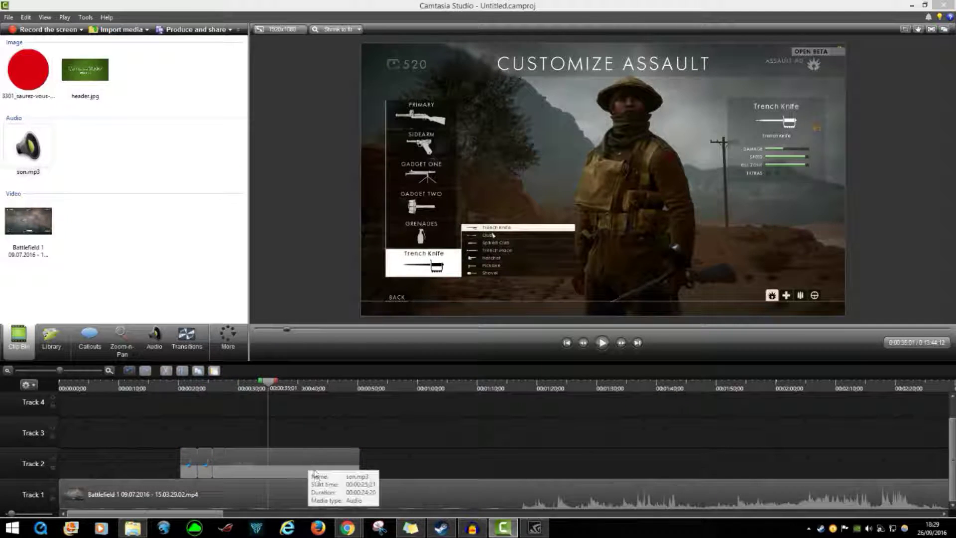
click(316, 497)
- Delete the two short pieces of son.mp3 and extend the remaining piece's start back to about 20 seconds
mouse_move(207, 471)
mouse_down()
mouse_move(414, 463)
mouse_move(144, 438)
mouse_move(224, 467)
mouse_up()
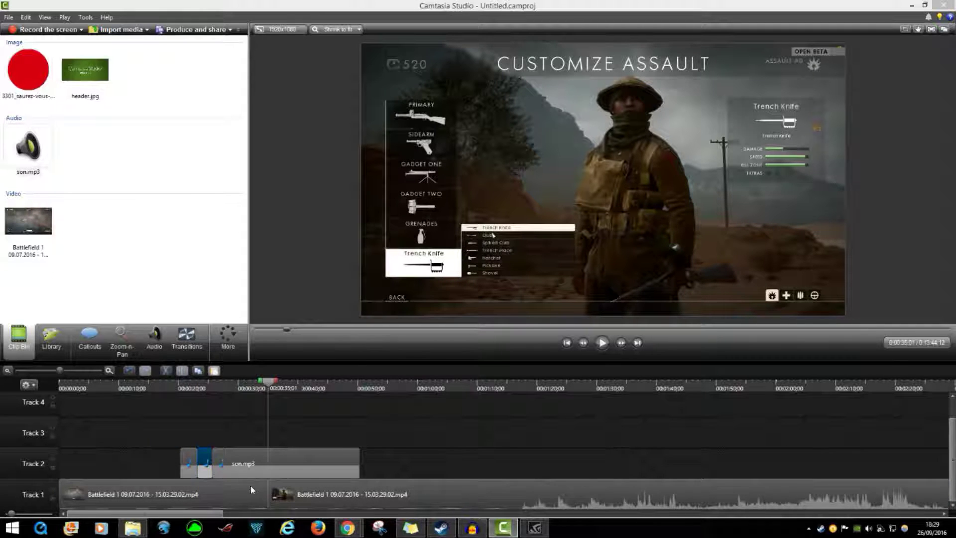
key(Delete)
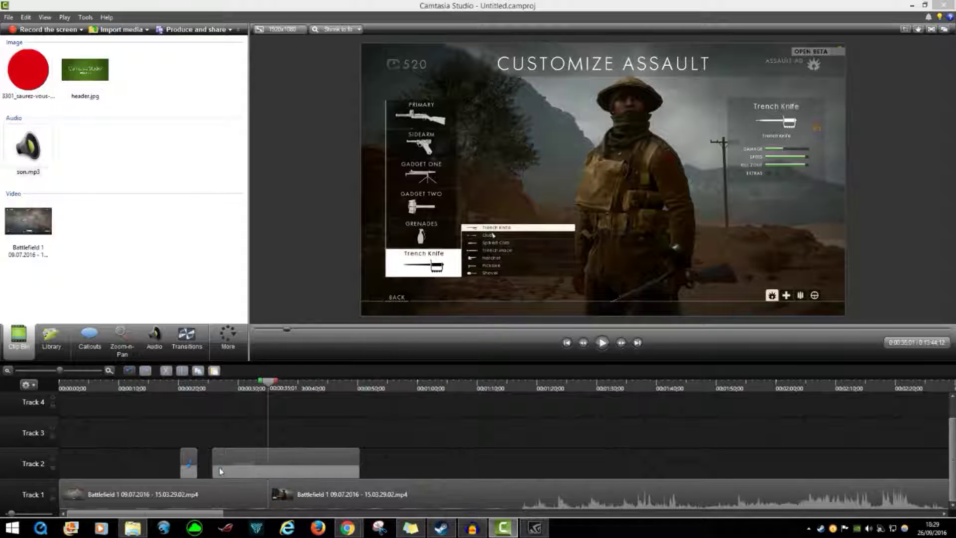
click(189, 465)
key(Delete)
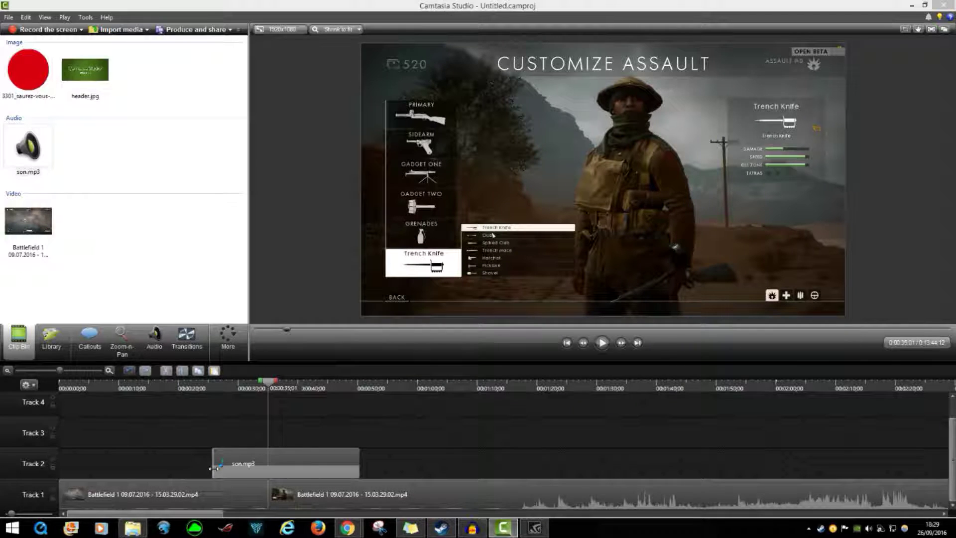
drag(214, 468, 125, 477)
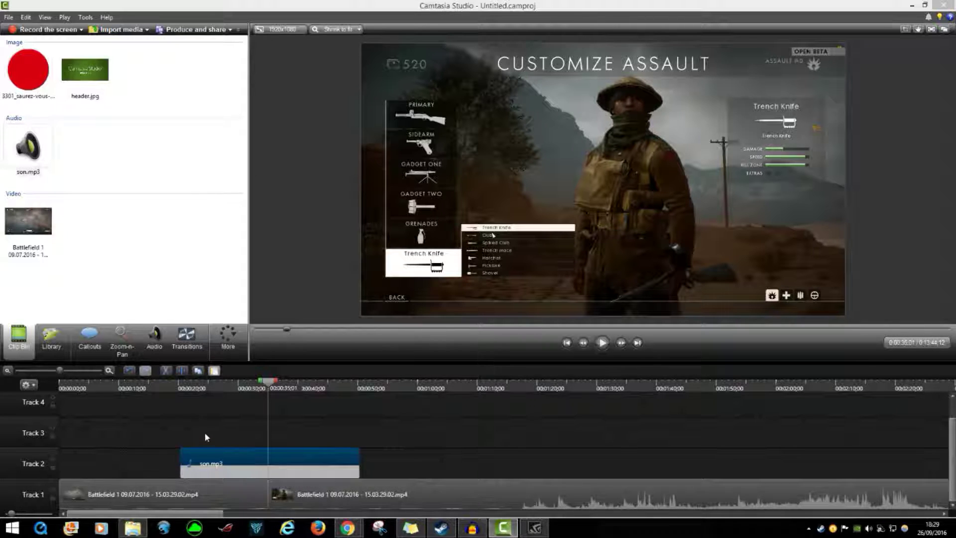
- Cut son.mp3 from Track 2 and undo the cut
click(166, 371)
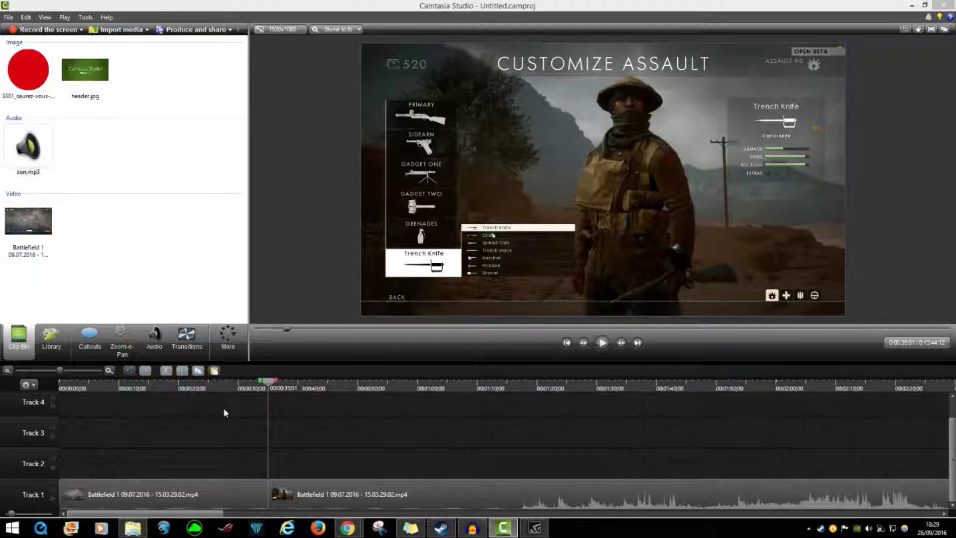
key(ctrl+z)
click(245, 428)
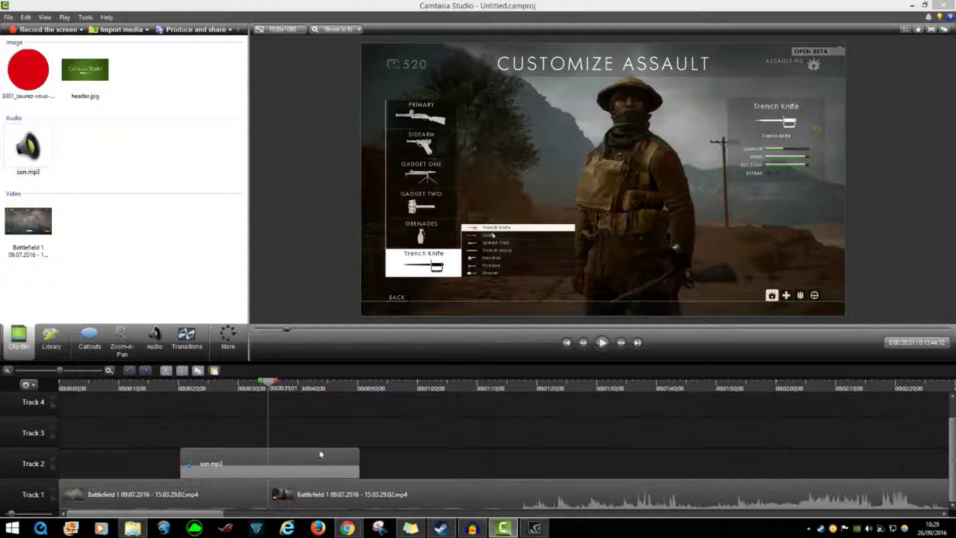
- Add a callout at 0:00:35;01 and change its shape from an arrow to plain text
mouse_move(60, 371)
mouse_down()
mouse_move(30, 374)
mouse_move(118, 366)
mouse_move(60, 372)
mouse_up()
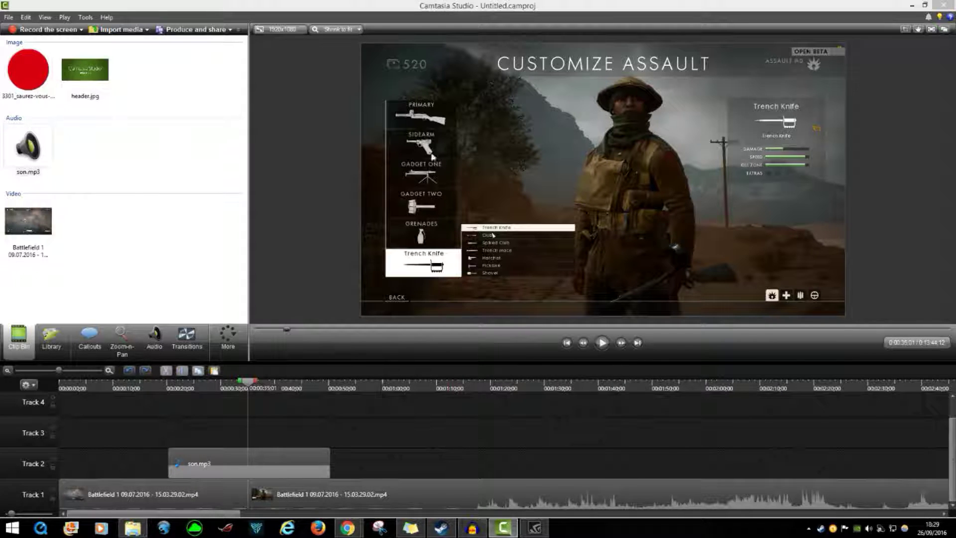
click(89, 338)
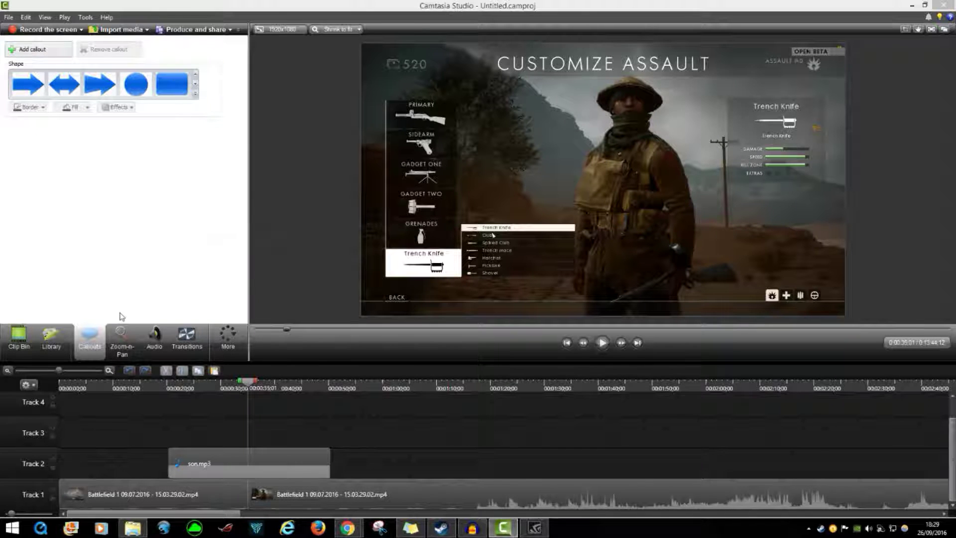
click(56, 49)
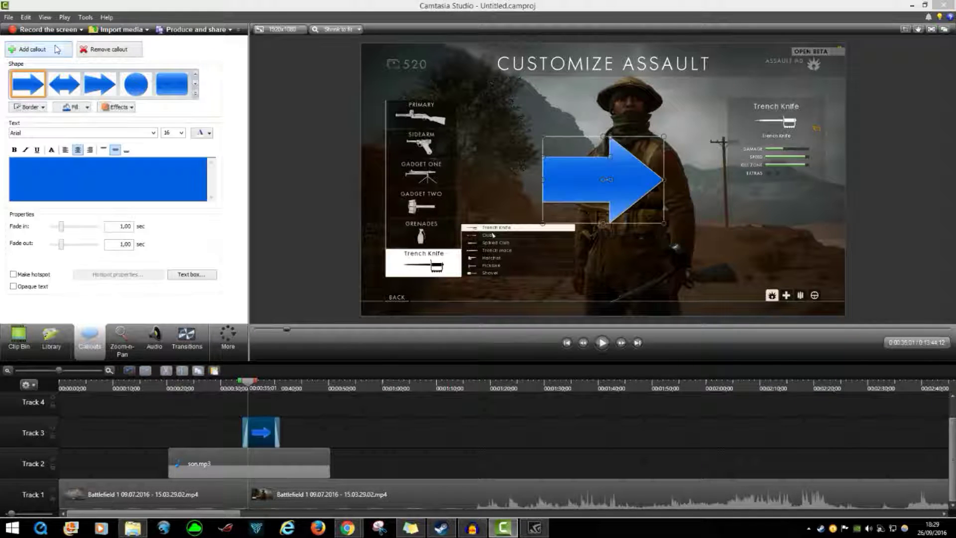
click(195, 95)
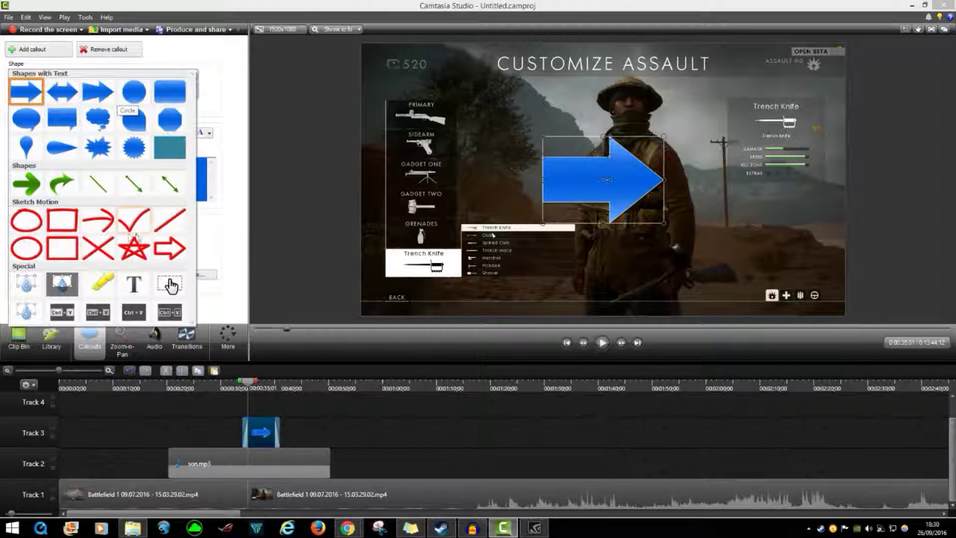
click(135, 284)
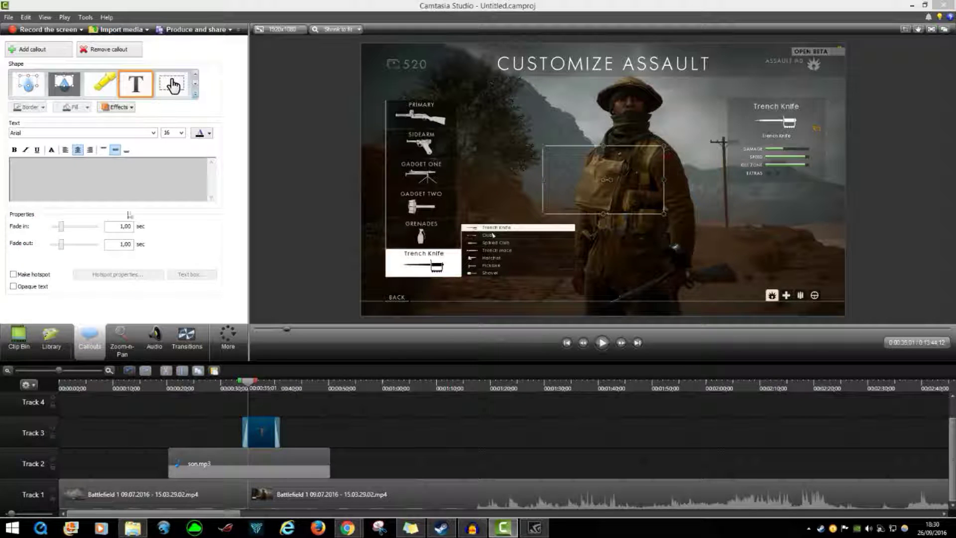
- Enter "texte" in the text callout and set its font size to 150
click(86, 178)
text(texte)
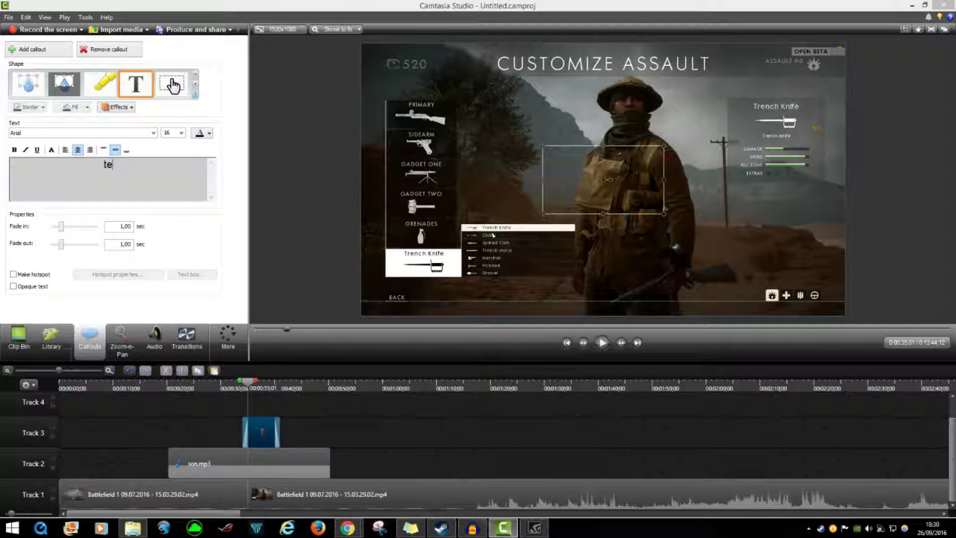
double_click(154, 166)
click(182, 133)
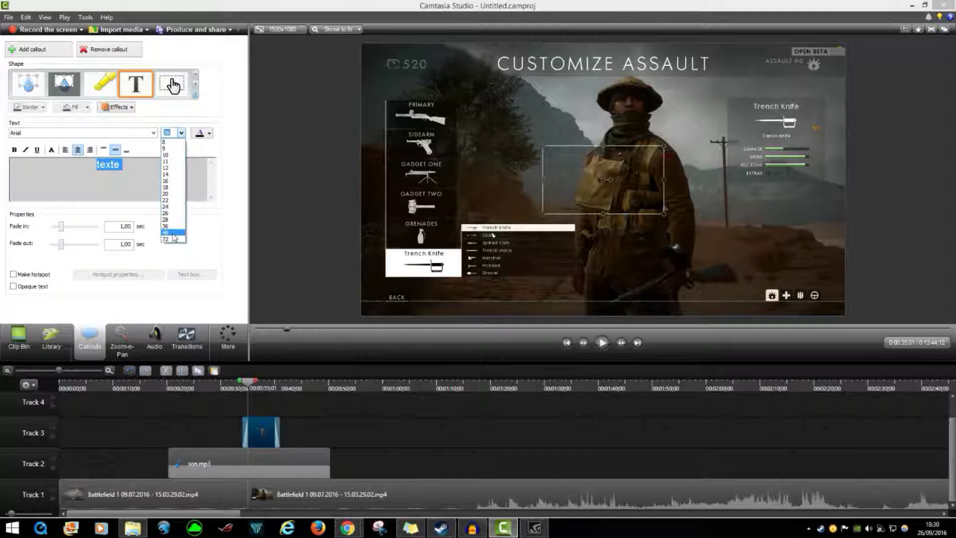
click(165, 239)
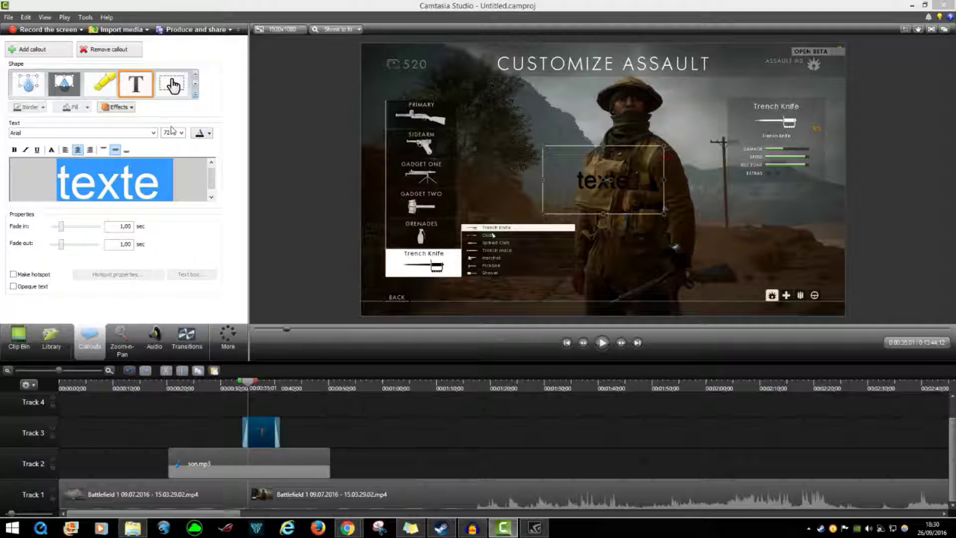
text(150)
key(Return)
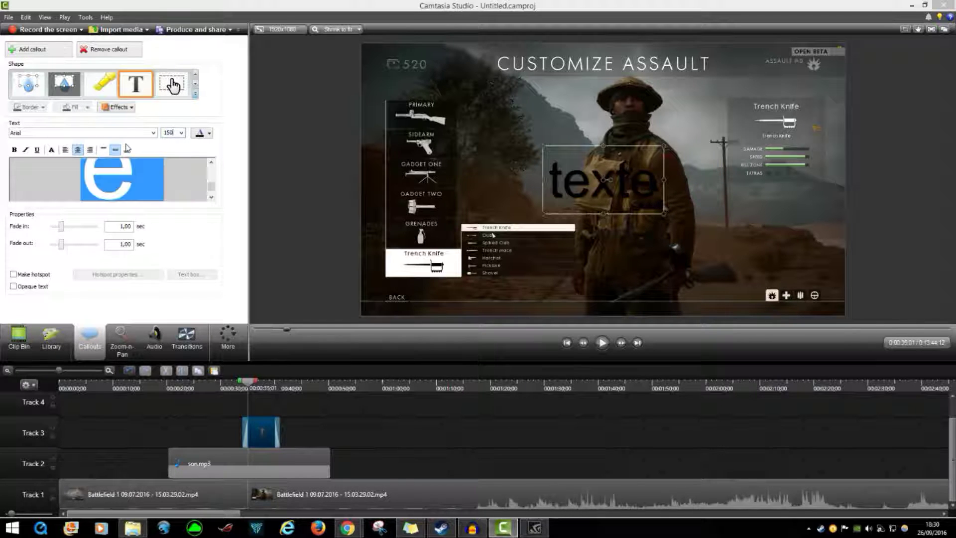
- Enlarge the text callout across the full width of the frame and make its text bold, italic and underlined with a shadow
drag(661, 150, 845, 43)
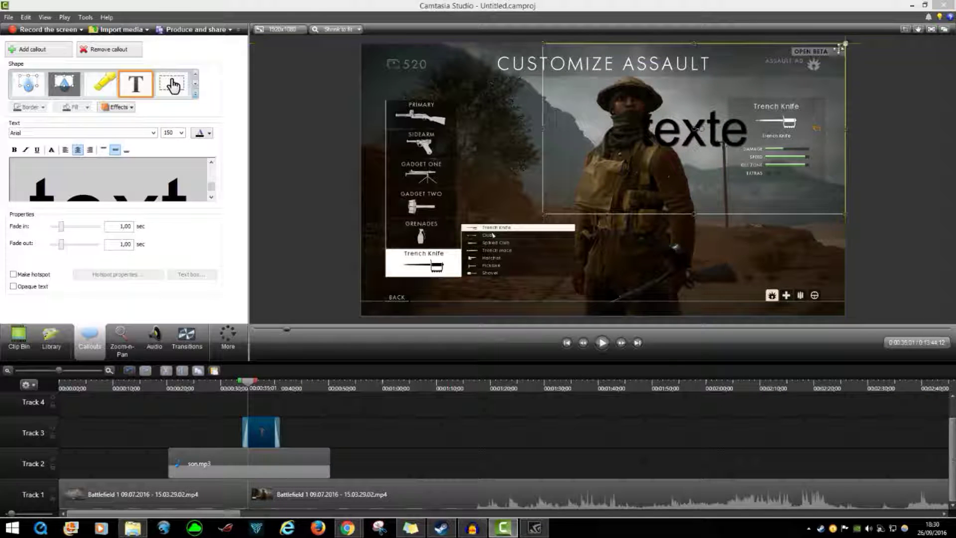
drag(544, 213, 362, 255)
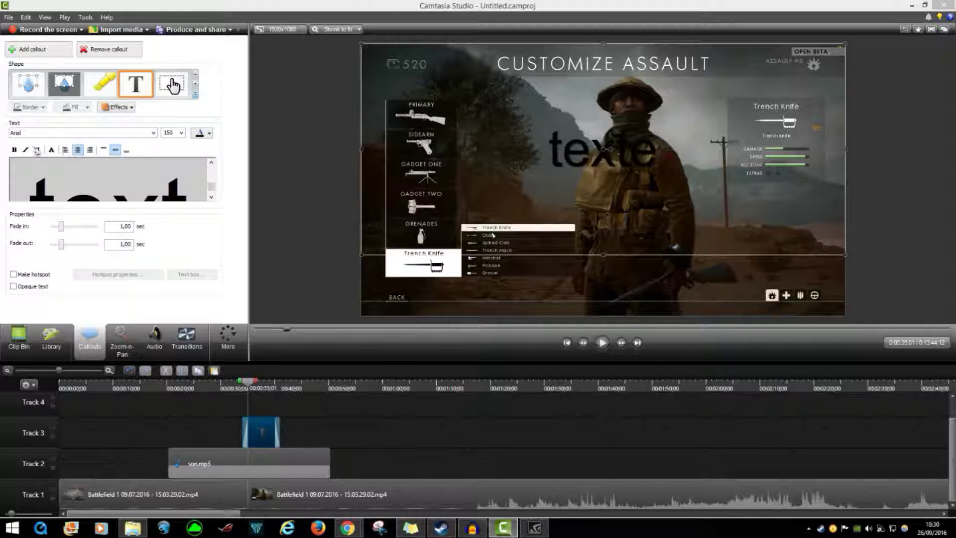
click(67, 169)
key(ctrl+a)
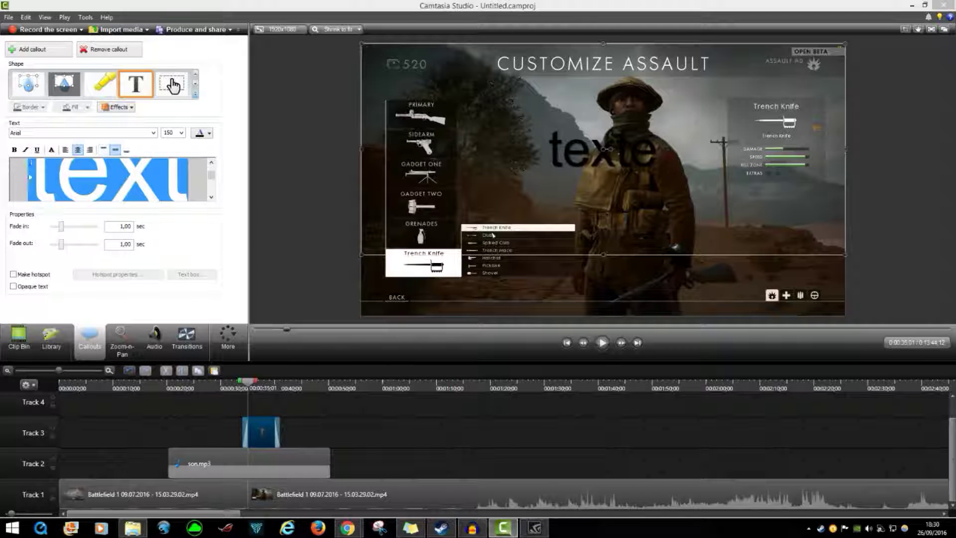
key(ctrl+b)
click(25, 150)
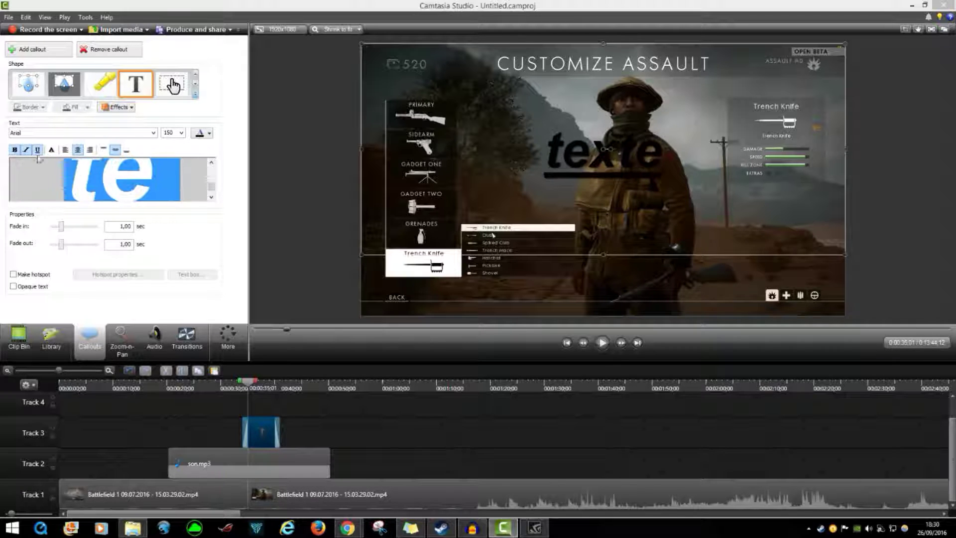
click(37, 150)
- Try left and top alignment for the callout text, and settle on right and bottom alignment, keeping the Arial font
click(65, 149)
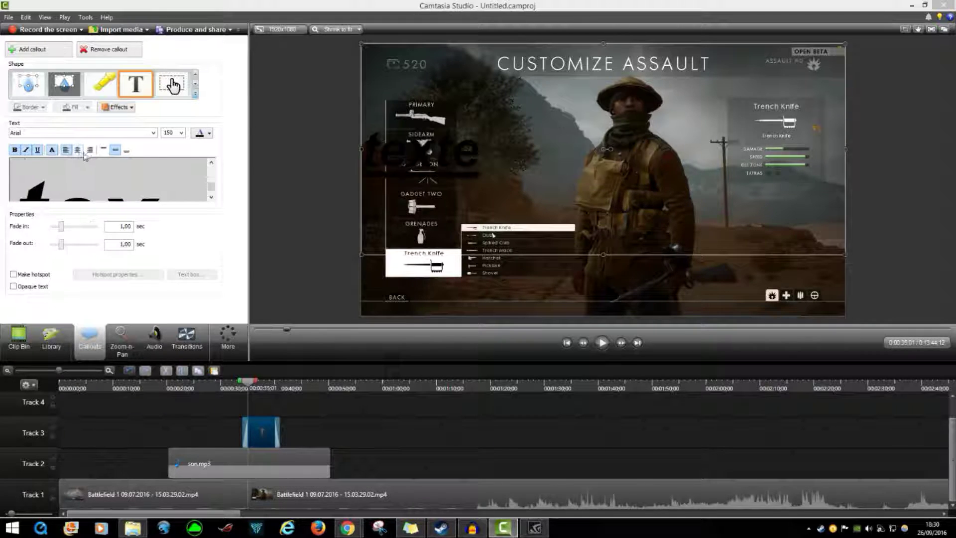
click(91, 150)
click(103, 148)
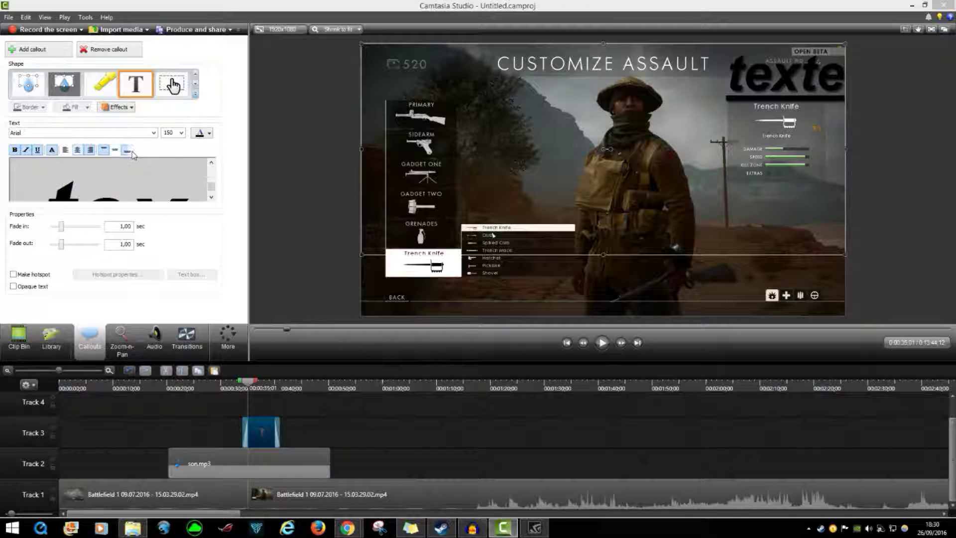
click(127, 150)
click(39, 133)
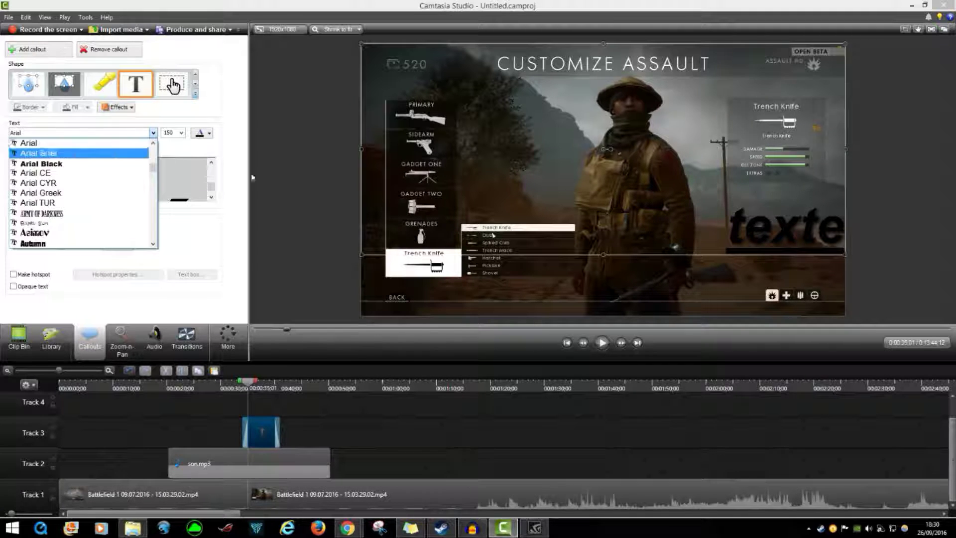
click(209, 142)
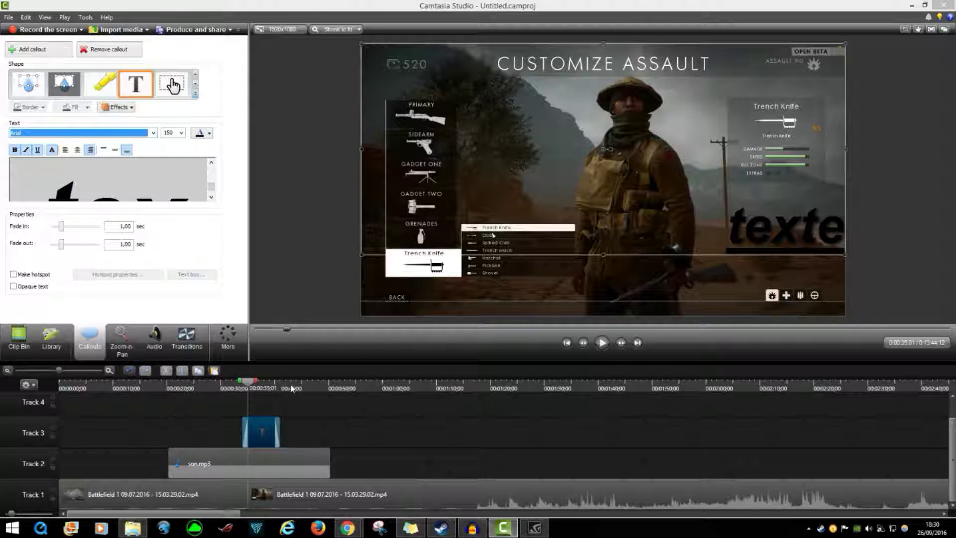
- Preview the fade-in of the text callout on Track 3 and delete son.mp3 from Track 2
click(260, 427)
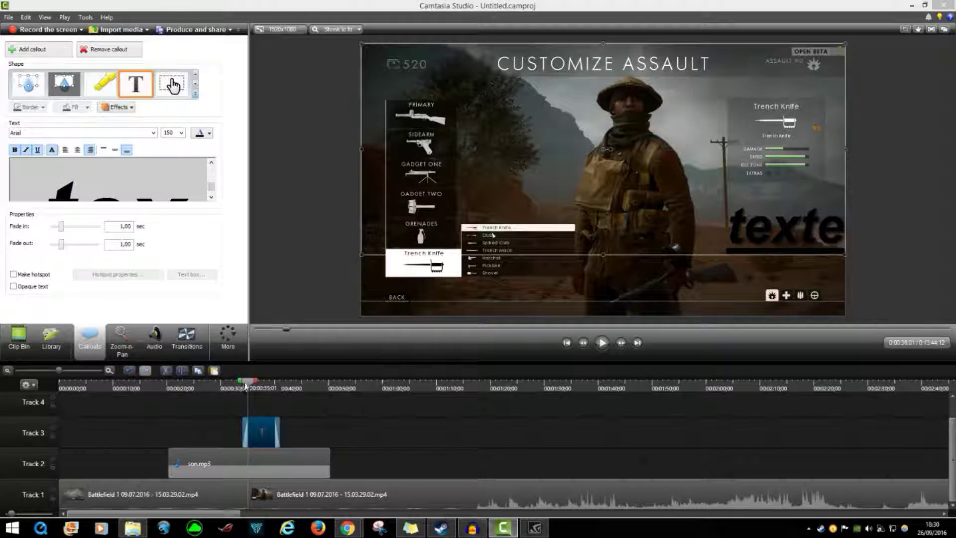
drag(245, 386, 254, 387)
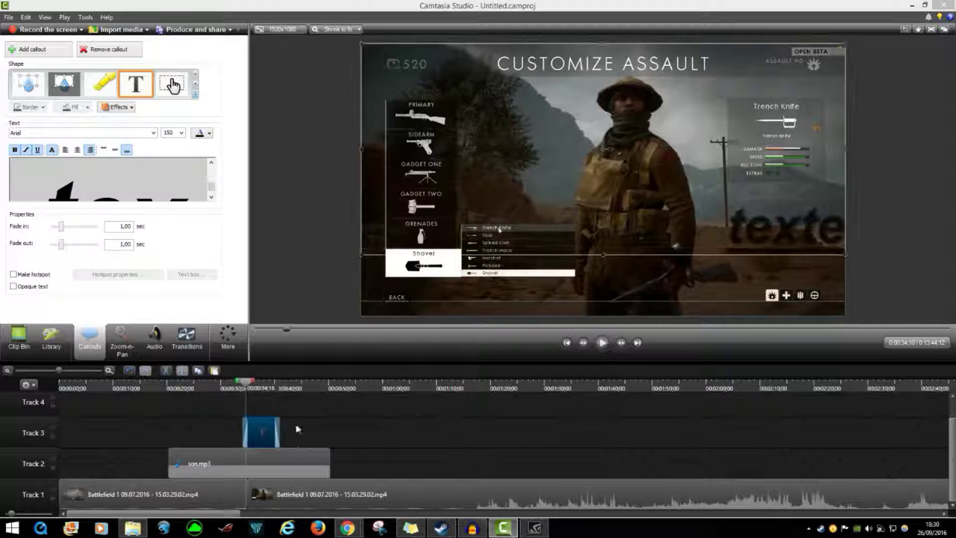
click(293, 462)
key(Delete)
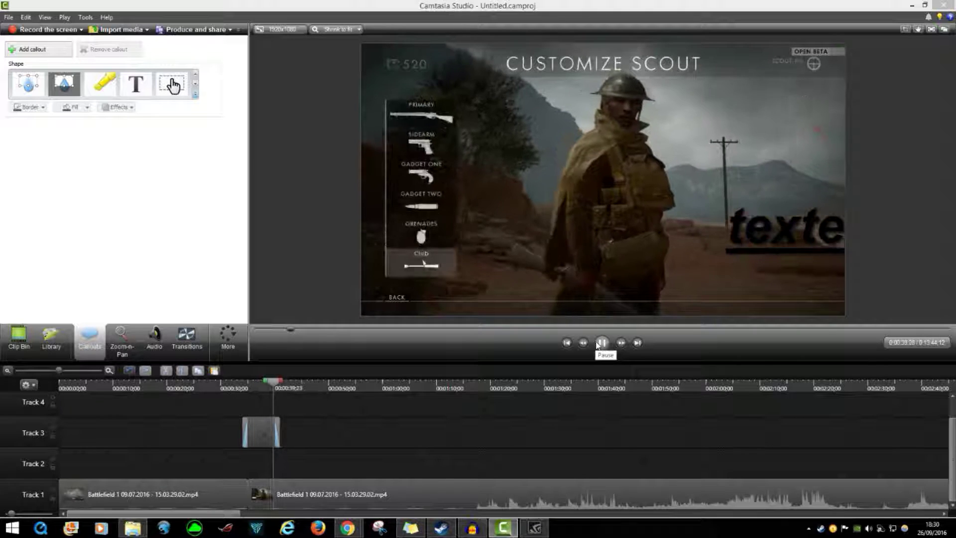
- Preview the end of the text callout, and extend it to about 59 seconds on Track 3 without a fade-out
click(601, 343)
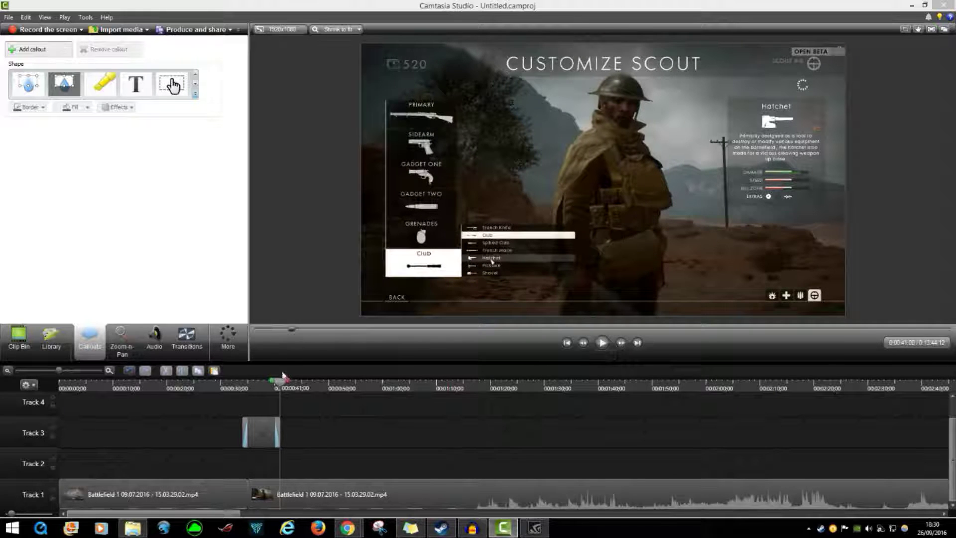
drag(285, 386, 275, 386)
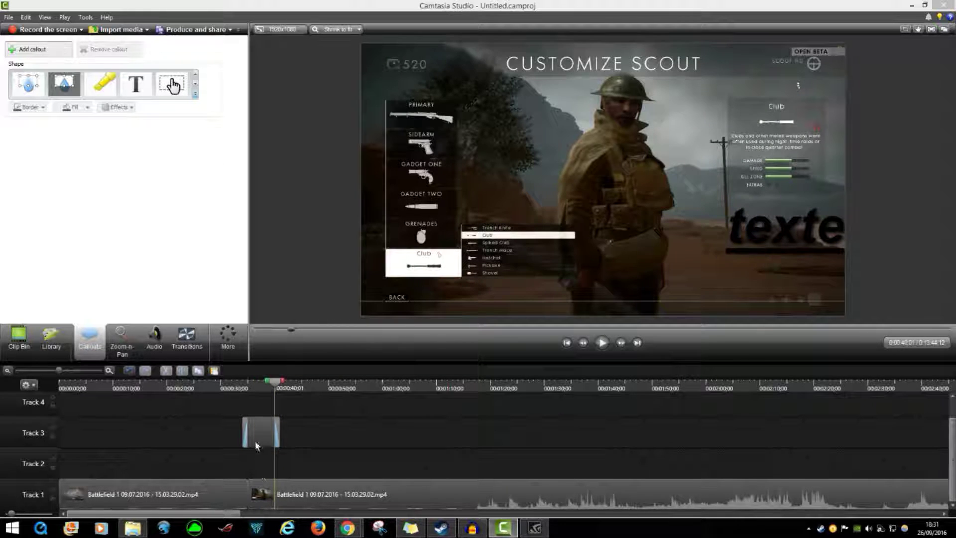
drag(279, 434, 374, 414)
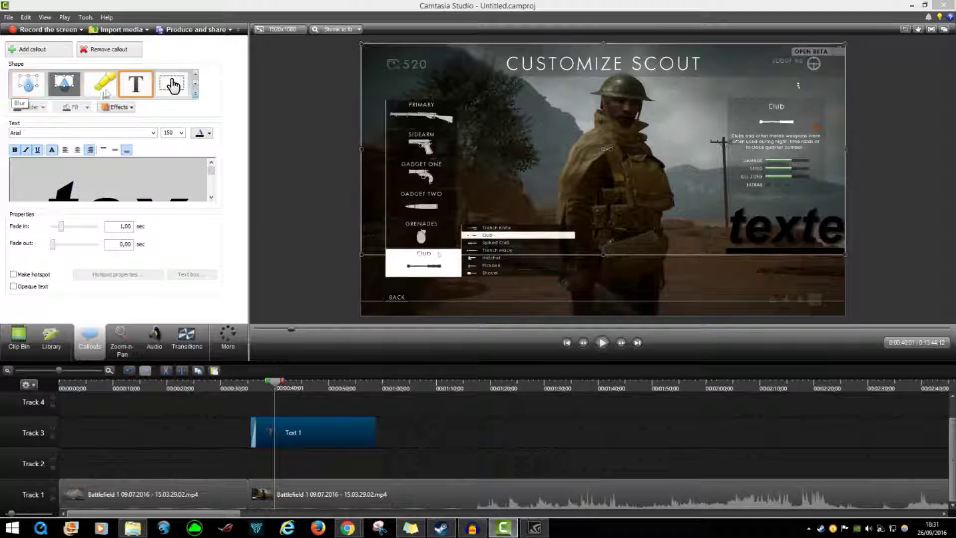
- Change the text callout to a Spotlight, shrink it to a horizontal band across the frame's middle, and set its intensity to 54%
click(195, 94)
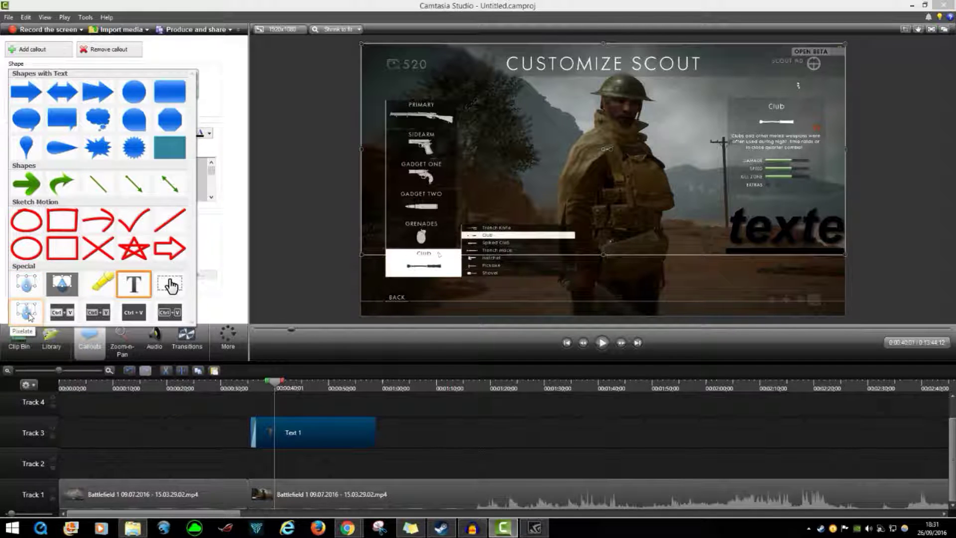
click(58, 288)
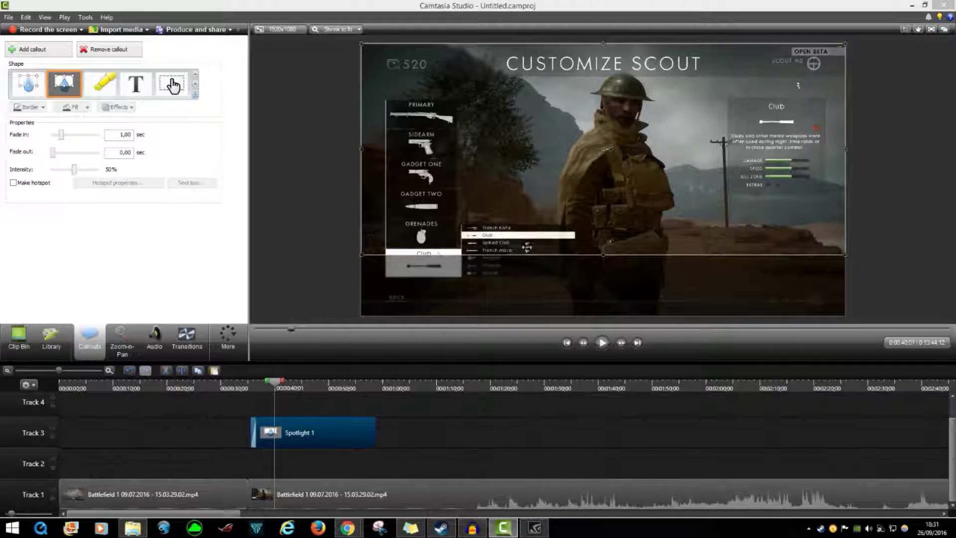
drag(596, 252, 602, 135)
drag(663, 109, 663, 181)
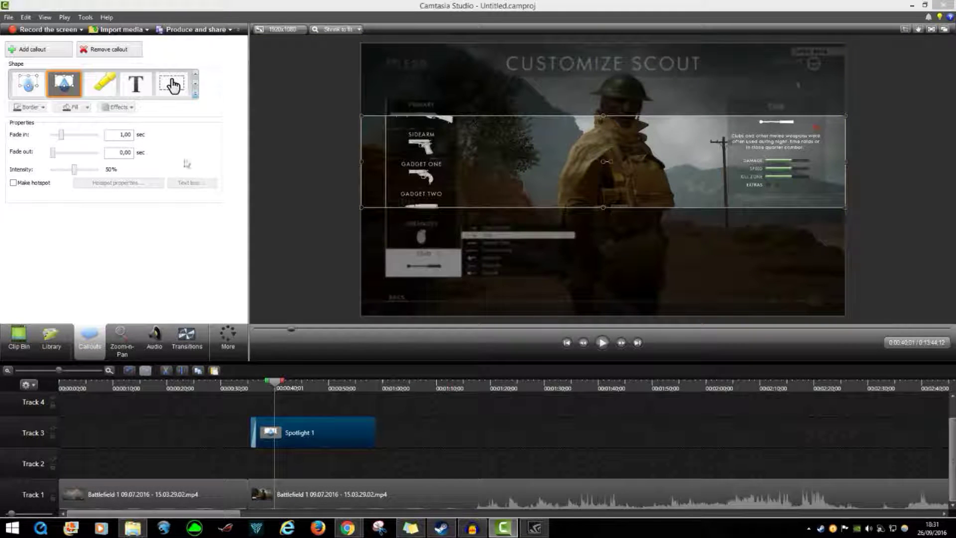
mouse_move(74, 169)
mouse_down()
mouse_move(100, 172)
mouse_move(53, 179)
mouse_move(92, 171)
mouse_move(60, 171)
mouse_move(75, 170)
mouse_up()
- Try the Blur shape, change the callout to a Highlighter with a red fill, and move it slightly lower in the frame
click(23, 88)
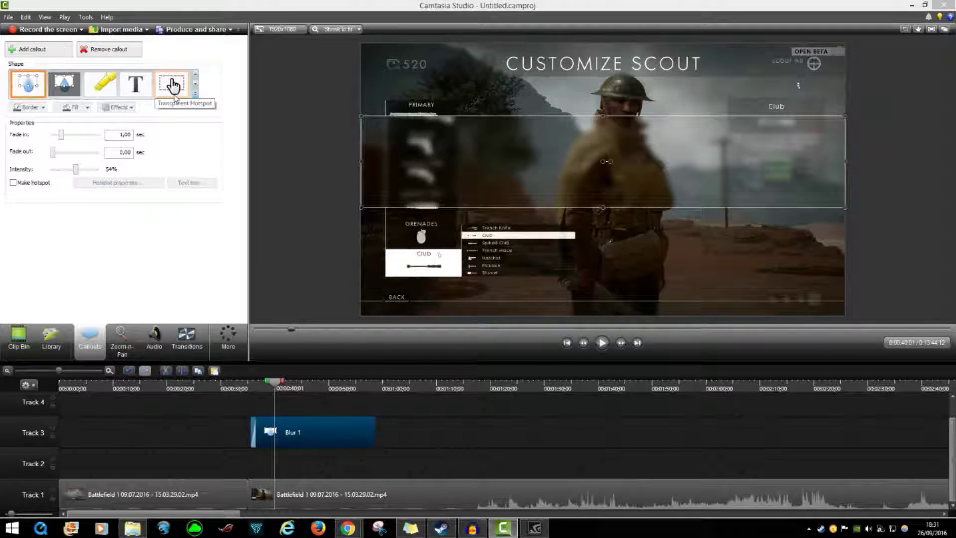
click(94, 89)
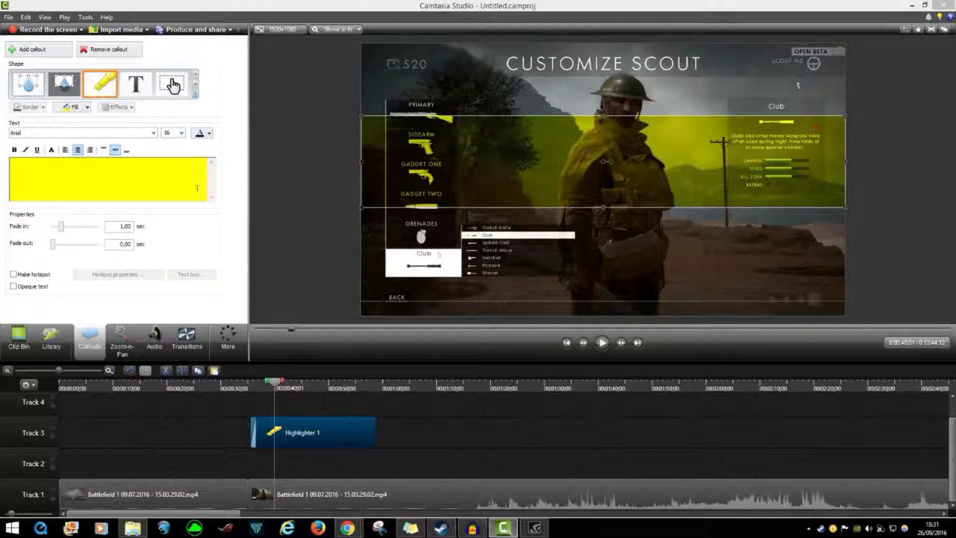
click(87, 107)
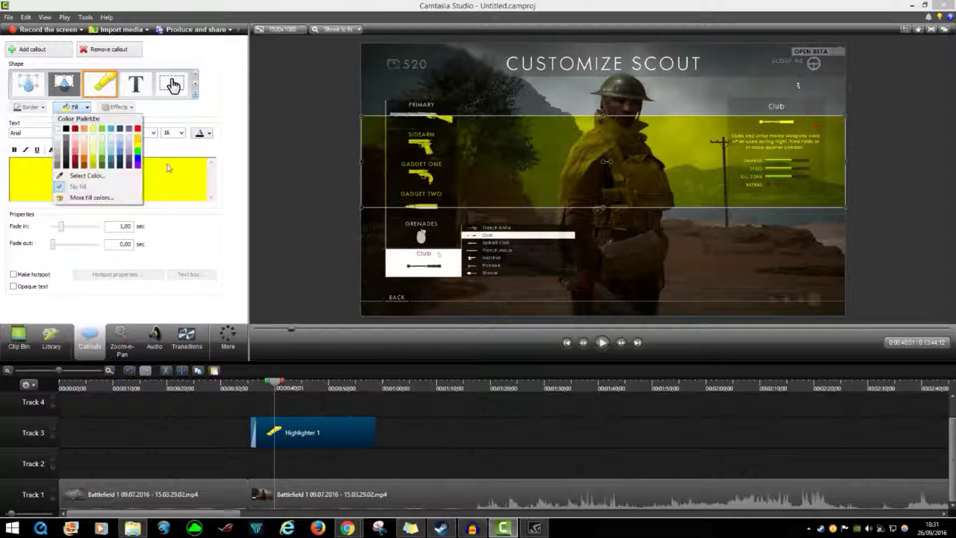
click(74, 128)
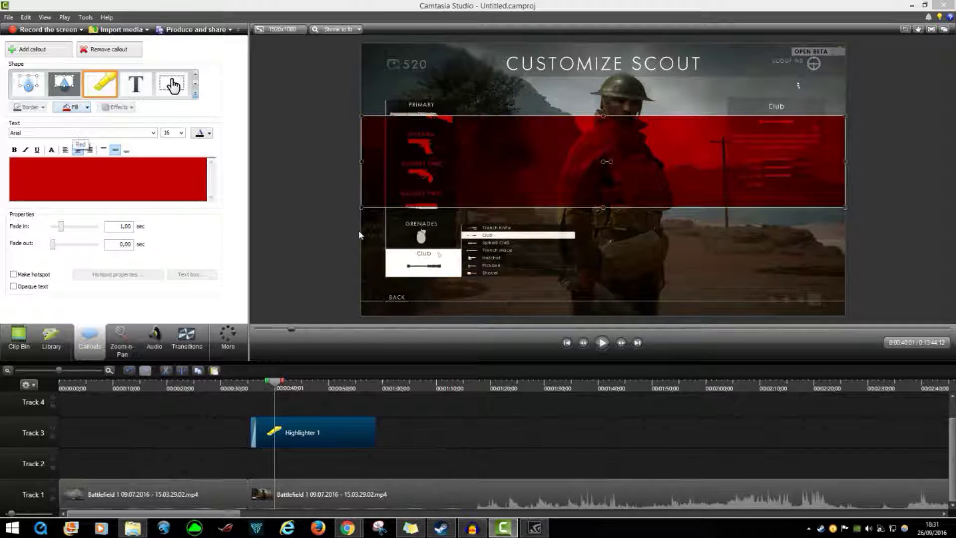
mouse_move(473, 155)
mouse_down()
mouse_move(619, 154)
mouse_move(697, 111)
mouse_move(666, 111)
mouse_move(676, 103)
mouse_move(676, 208)
mouse_up()
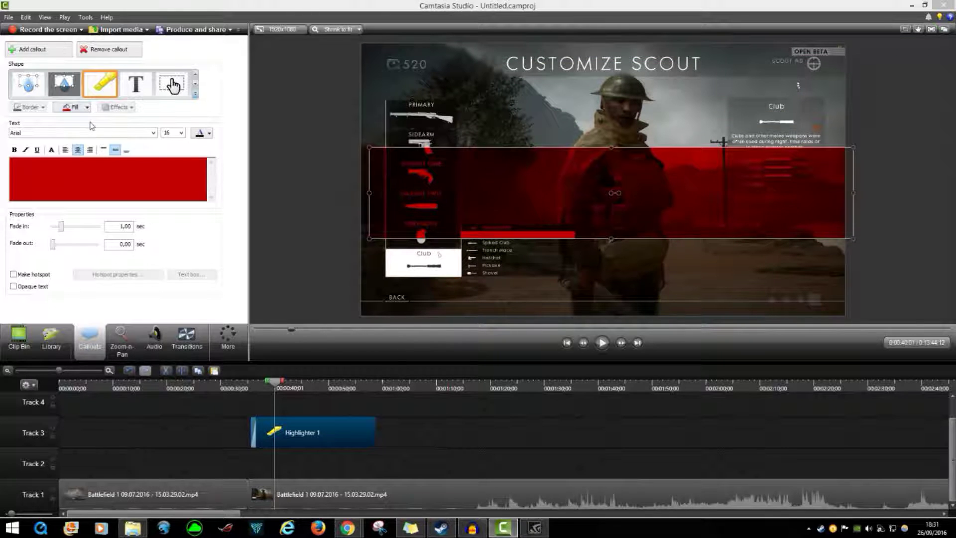
- Change the highlighter to a keystroke callout and set its keystroke to Alt
click(196, 95)
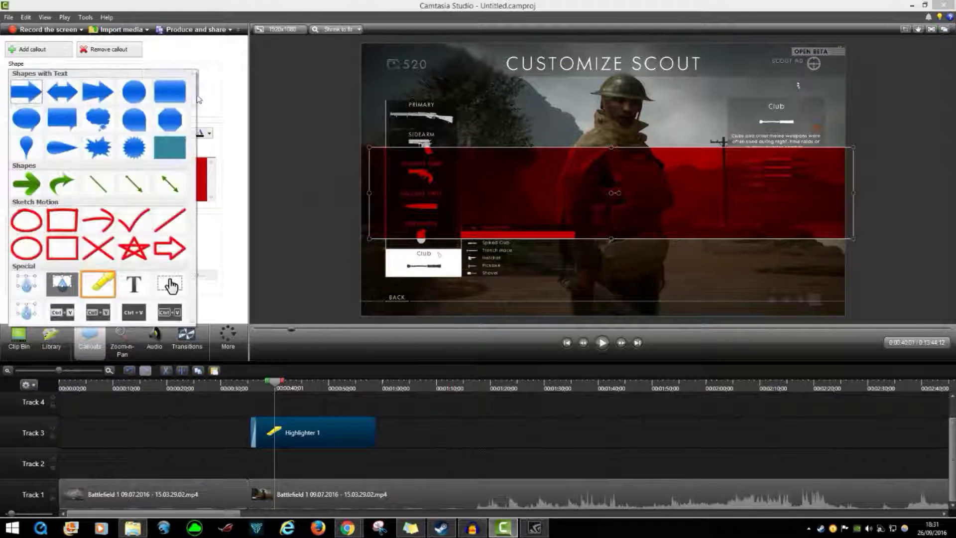
click(90, 306)
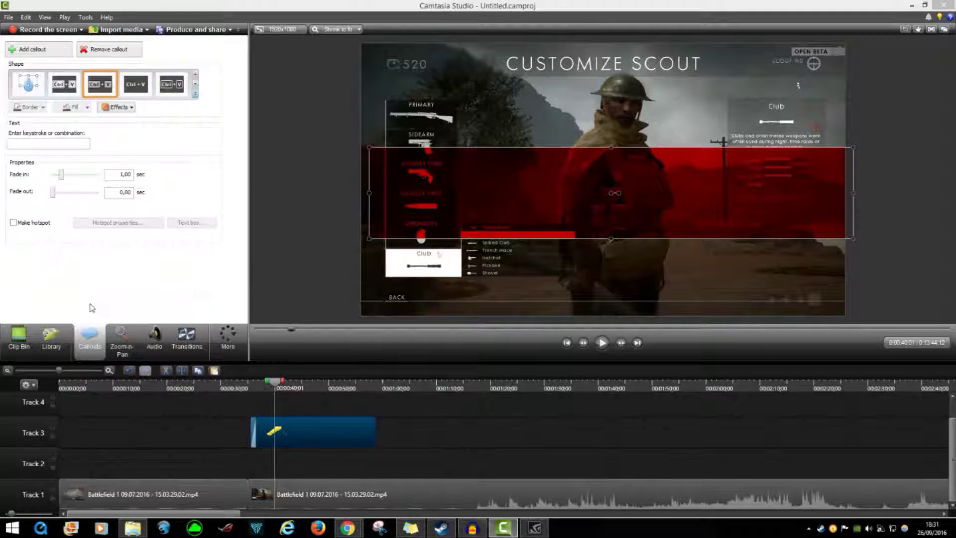
click(49, 144)
key(alt)
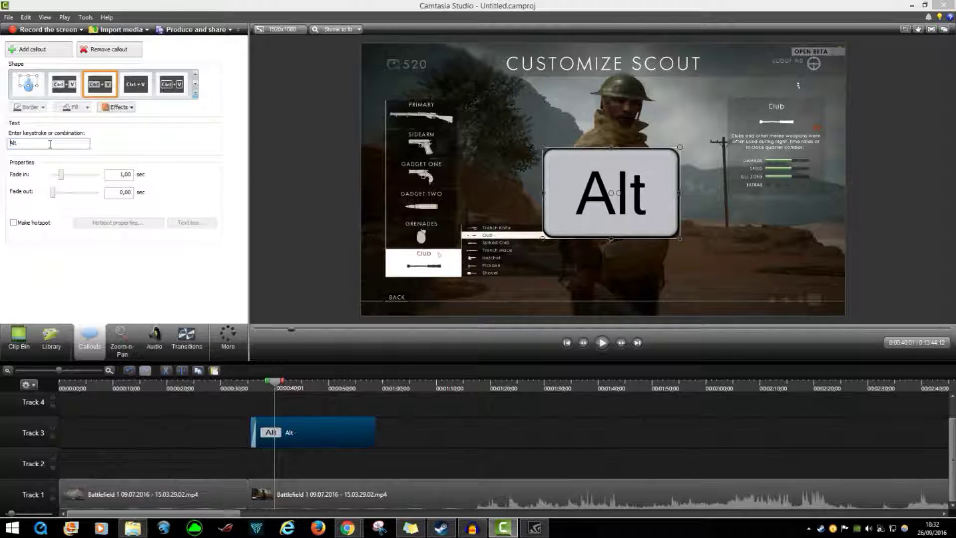
text(+)
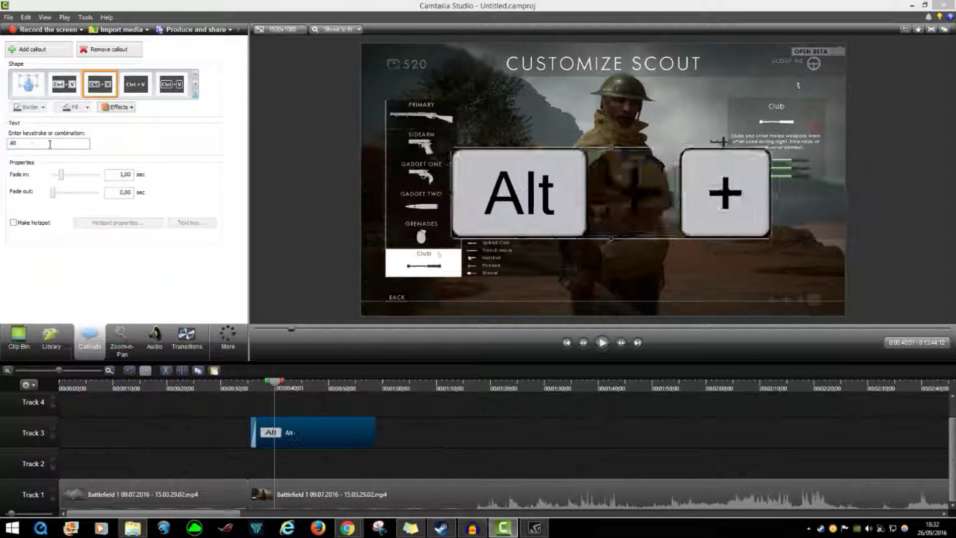
key(BackSpace)
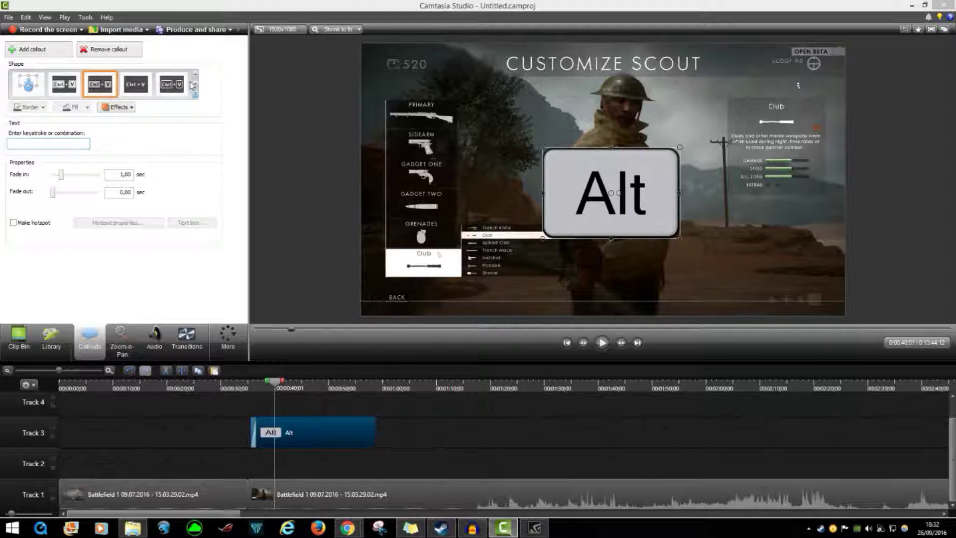
- Remove the keystroke callout and add a green line arrow slanting downward beside the soldier
click(109, 48)
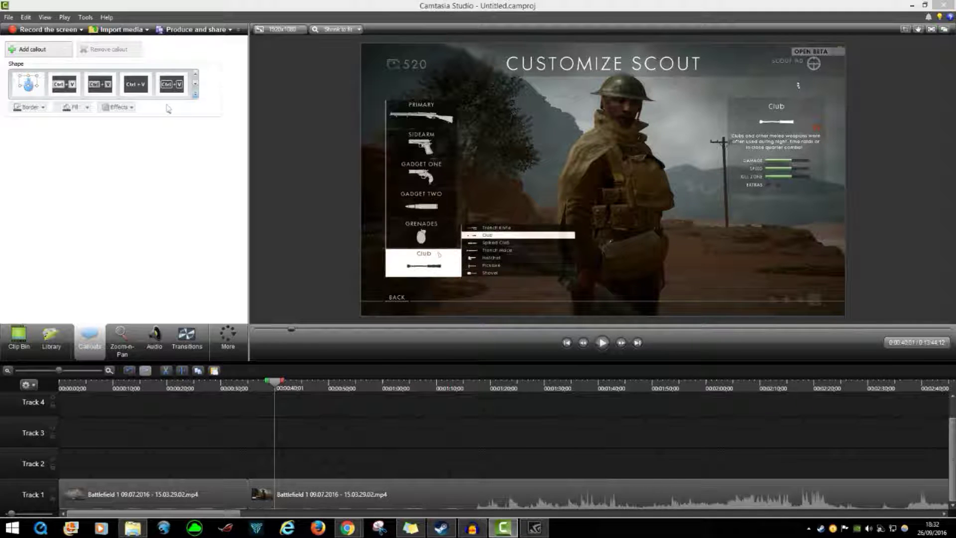
click(196, 96)
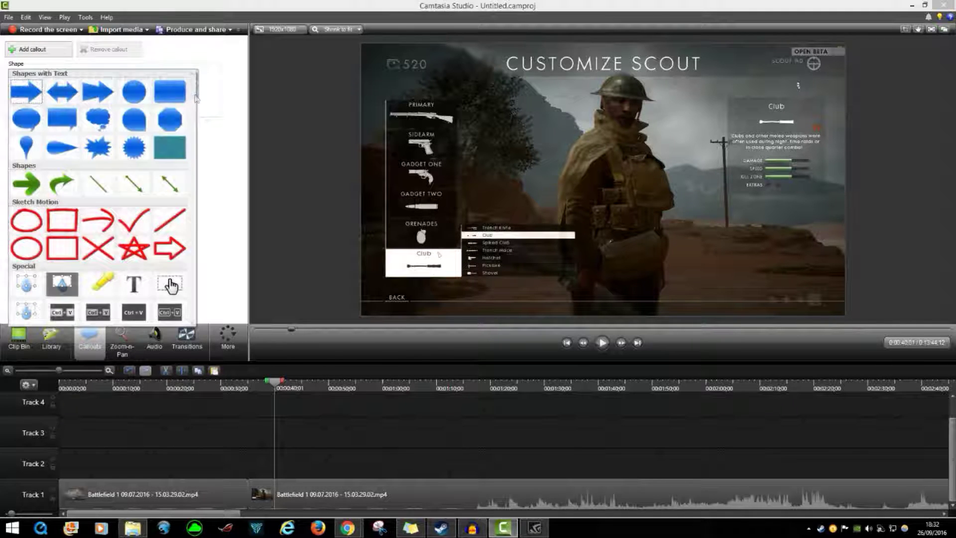
click(133, 183)
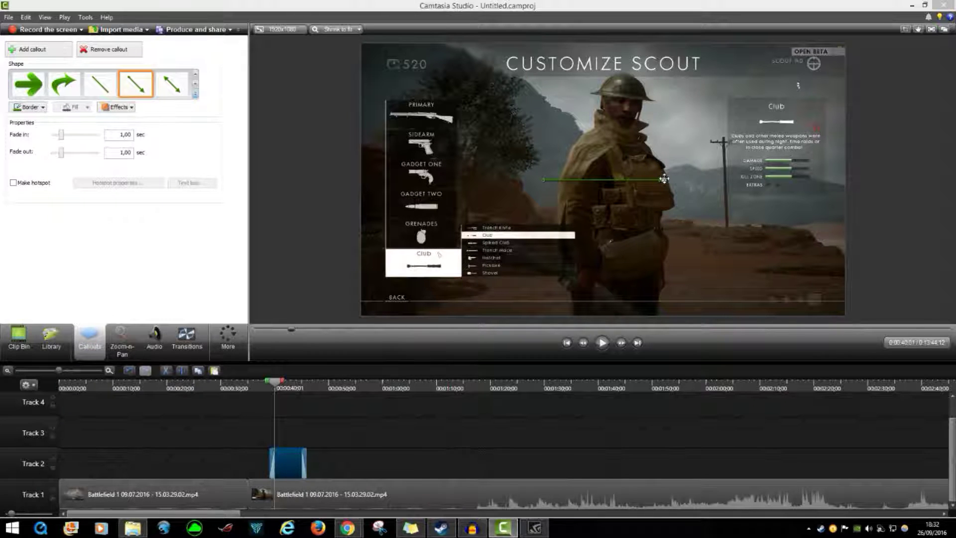
drag(664, 178, 613, 140)
drag(543, 180, 686, 134)
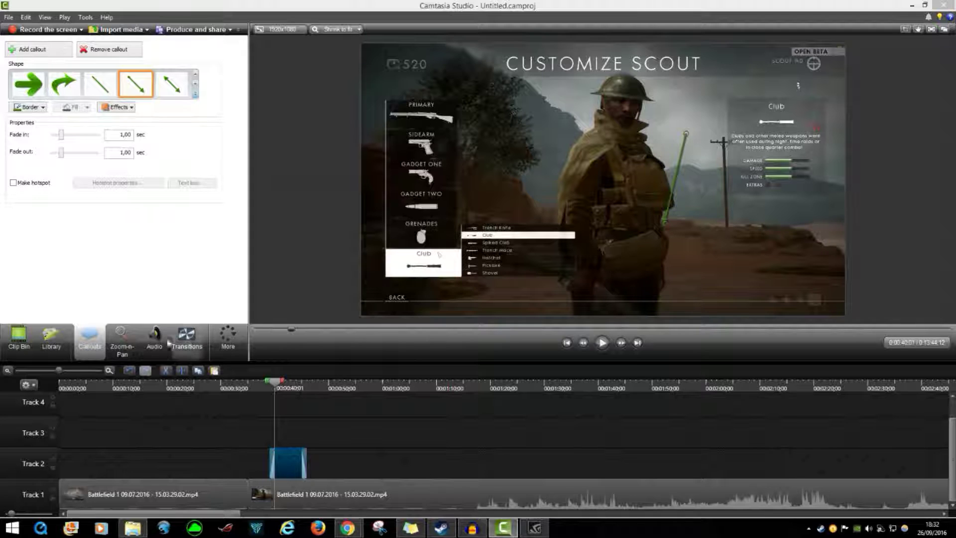
- Browse the available transitions and move the arrow callout to Track 3, starting at about 52 seconds
click(197, 336)
scroll(133, 108, down, 10)
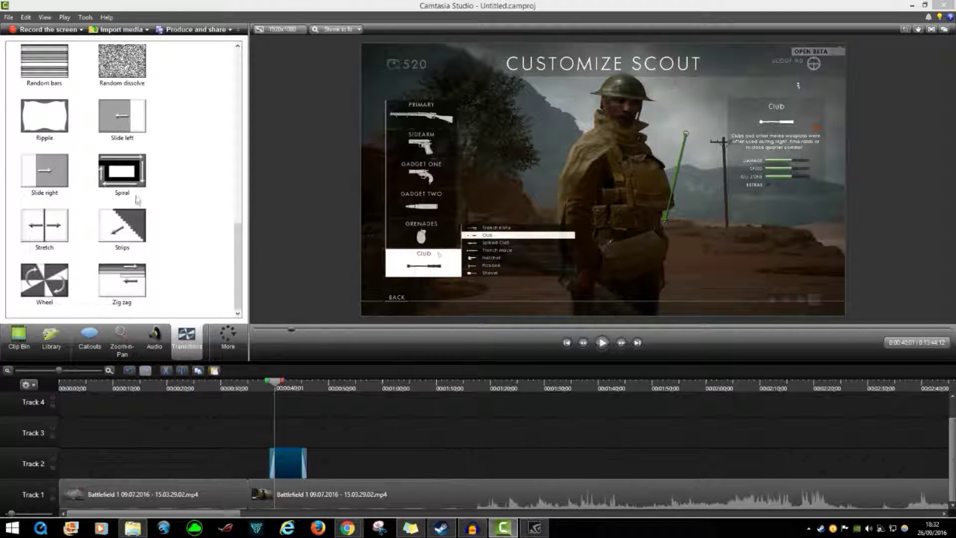
scroll(121, 281, up, 10)
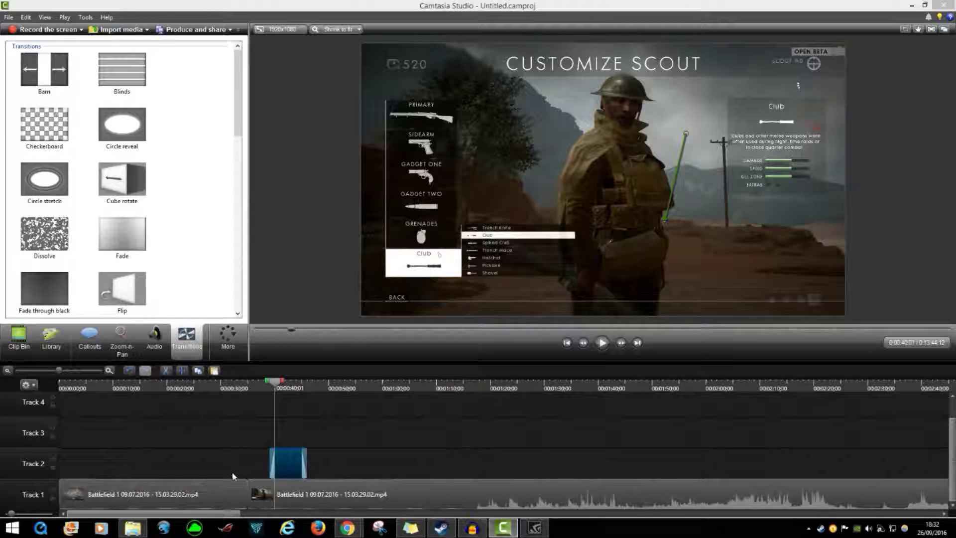
drag(279, 453, 353, 442)
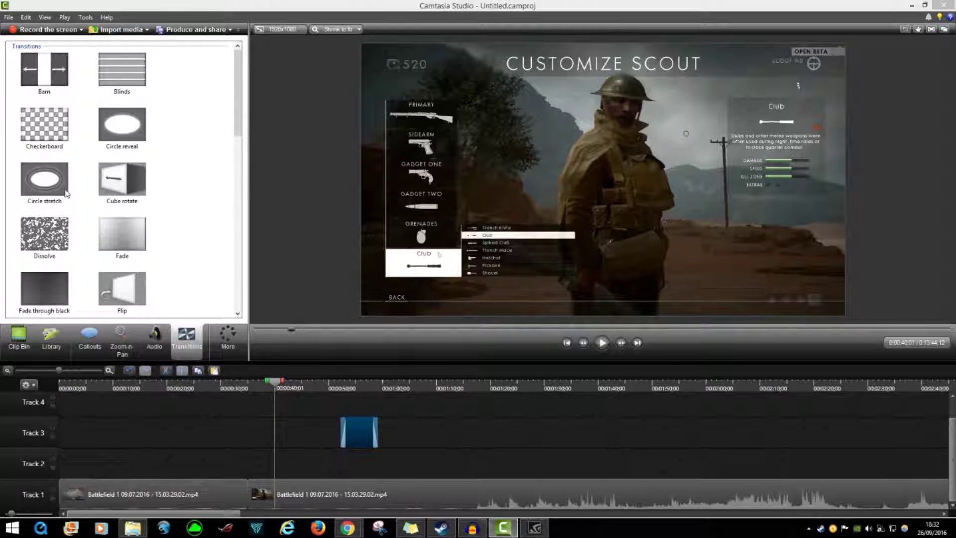
- Add the Circle reveal transition between the two Battlefield 1 clips on Track 1 and preview the cut
drag(140, 132, 245, 436)
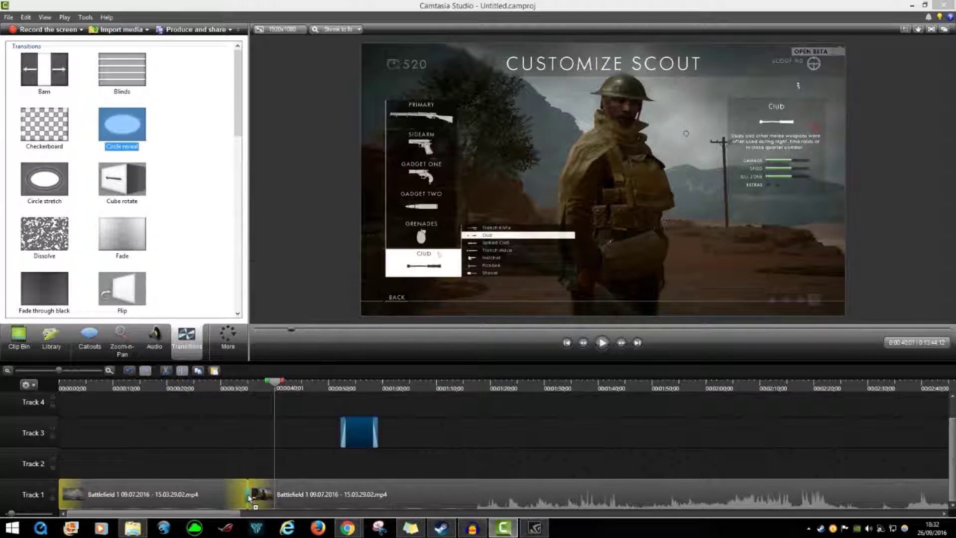
drag(248, 497, 249, 495)
click(238, 388)
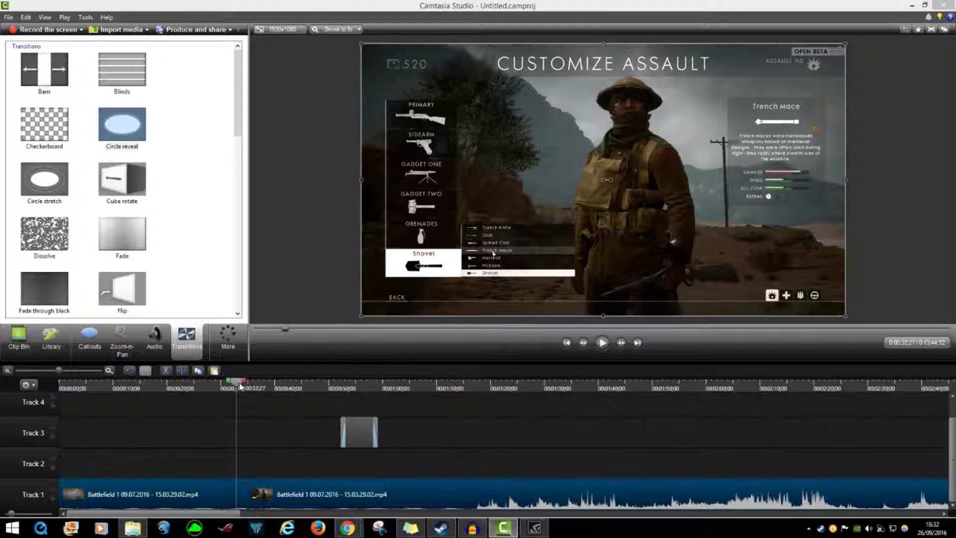
drag(240, 387, 244, 387)
click(602, 345)
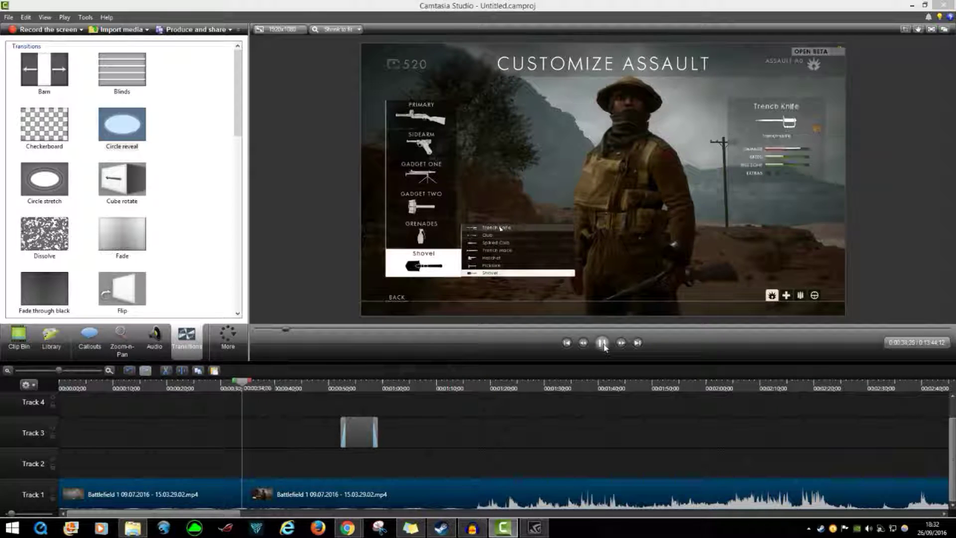
click(603, 343)
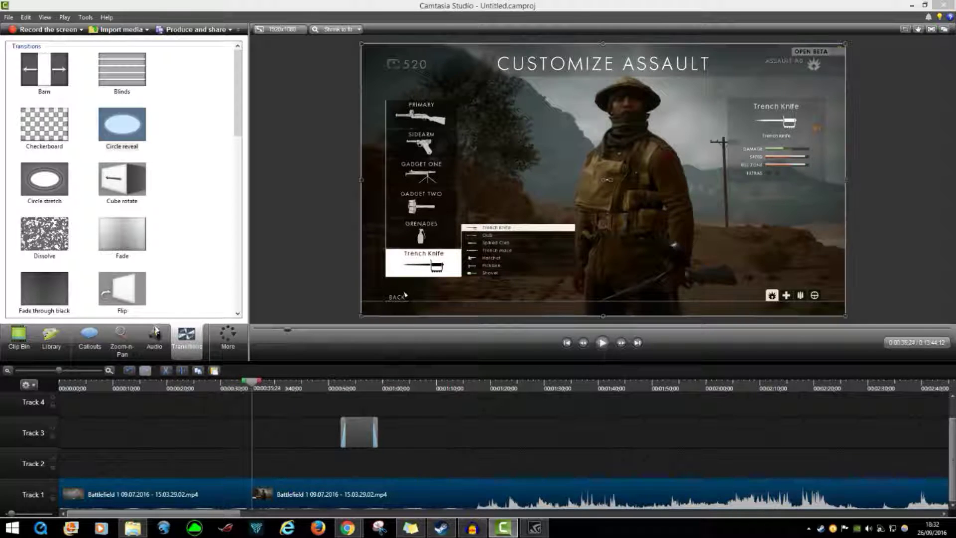
drag(122, 125, 242, 500)
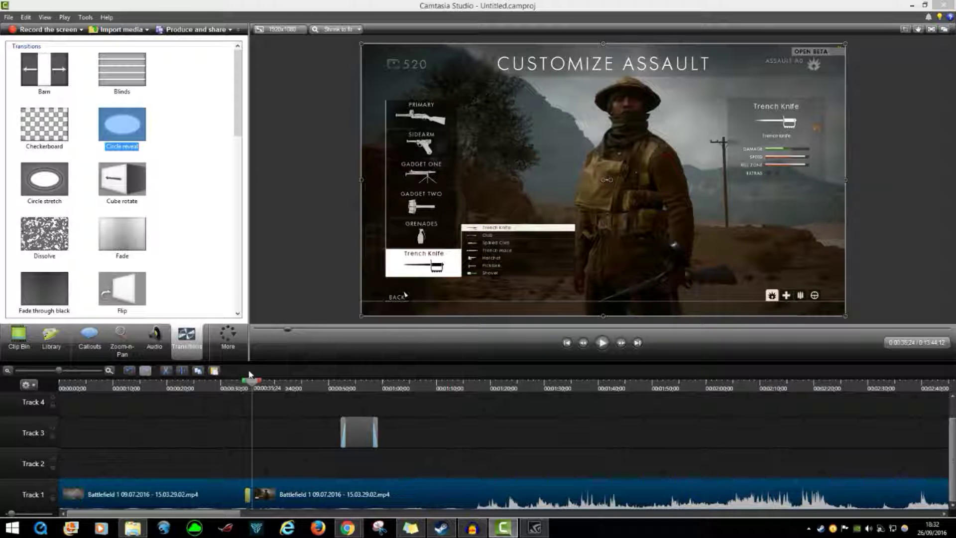
click(602, 343)
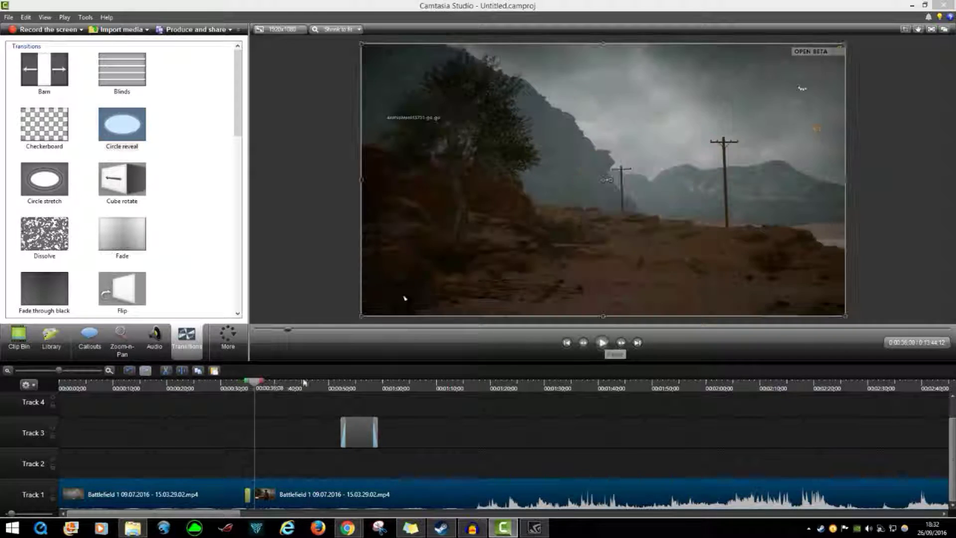
- Replace the transition between the two Track 1 clips with Fade through black and preview it
click(404, 297)
drag(50, 294, 252, 491)
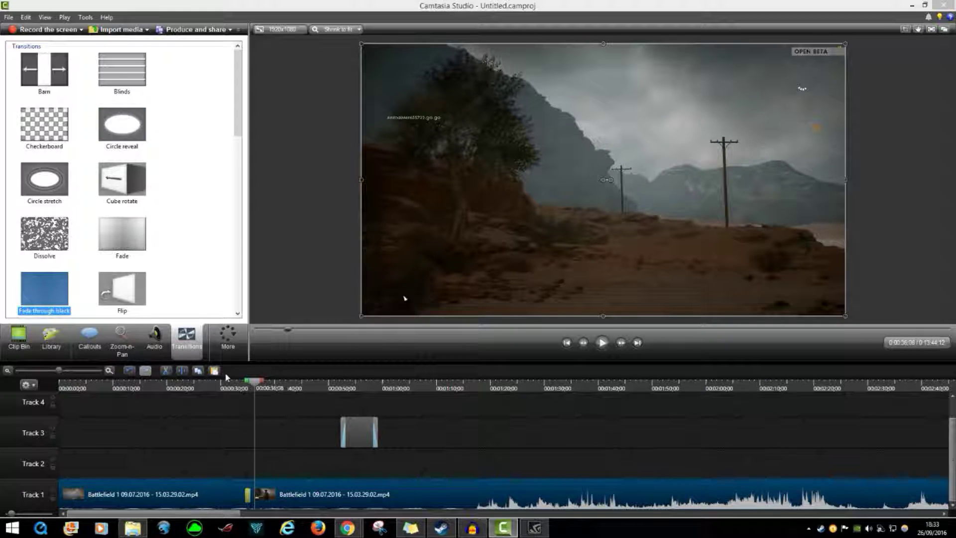
drag(244, 389, 238, 389)
click(602, 343)
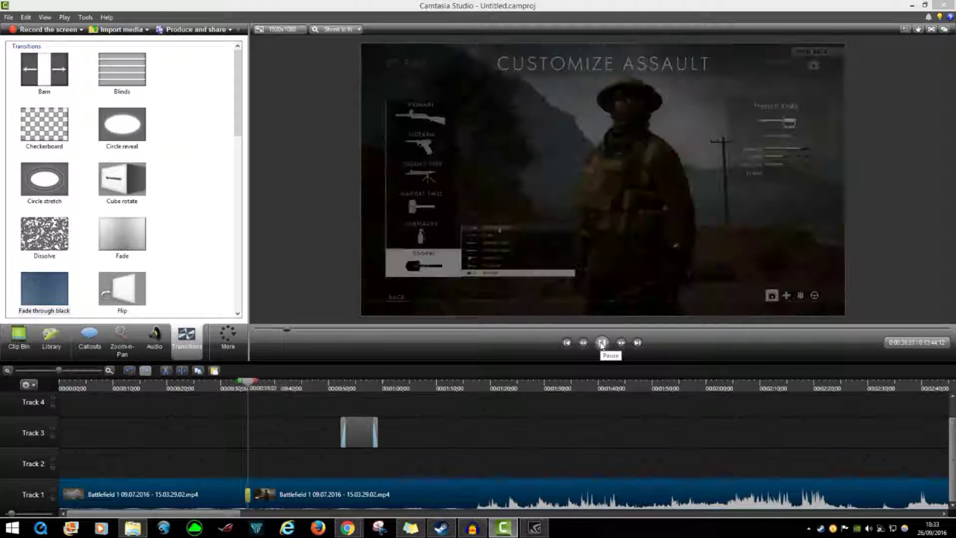
click(602, 343)
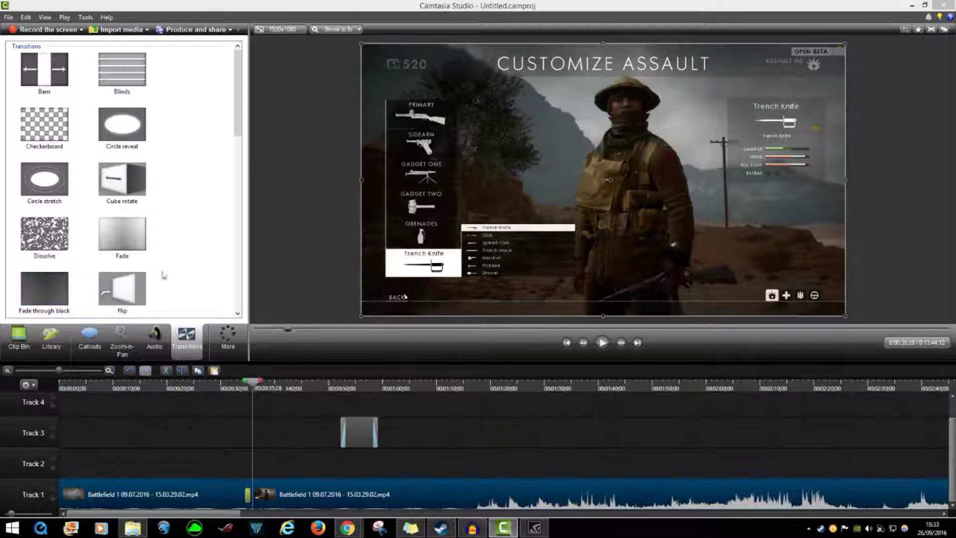
- Delete the second Battlefield 1 clip from Track 1
drag(318, 498, 334, 497)
key(Delete)
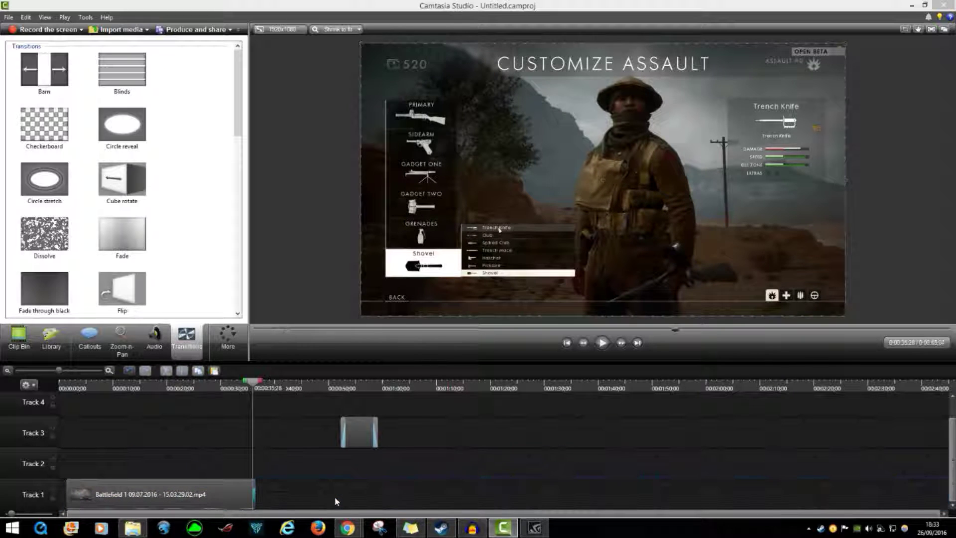
click(254, 501)
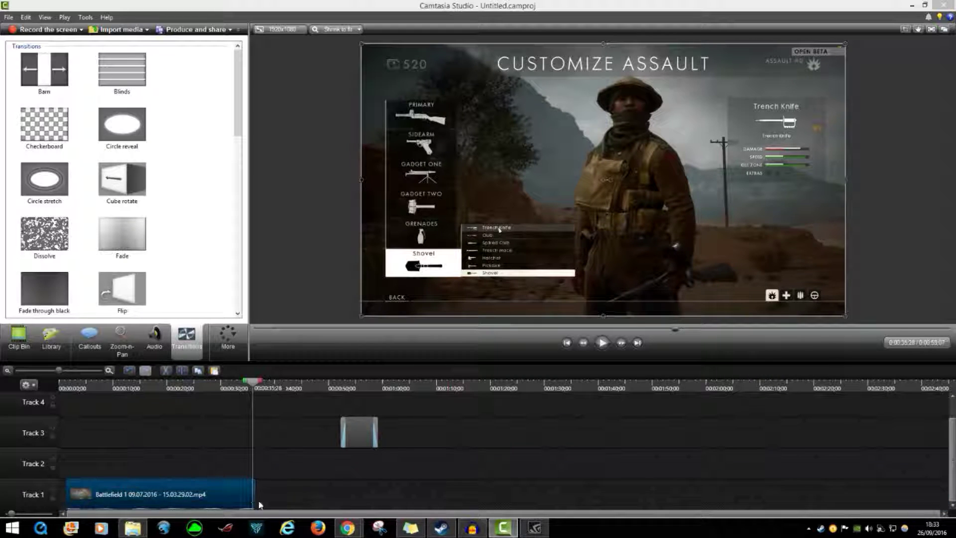
- Place header.jpg directly after the remaining clip on Track 1 and move the image to the frame's upper-left corner
scroll(259, 501, up, 1)
click(19, 339)
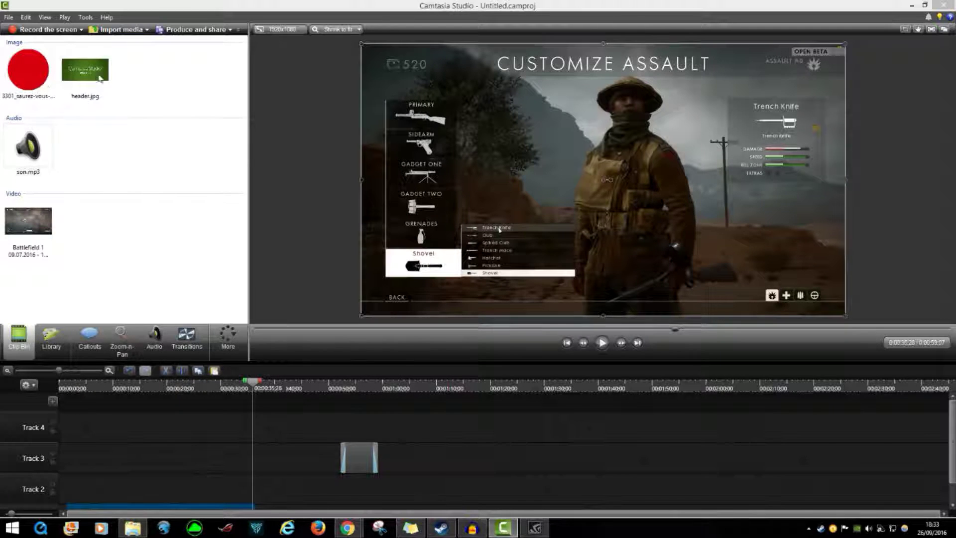
drag(100, 78, 279, 486)
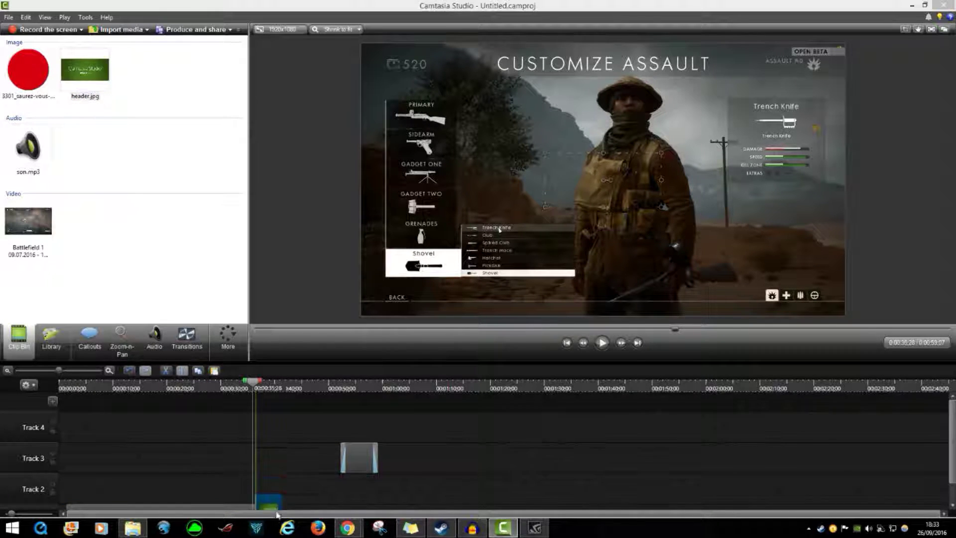
click(279, 485)
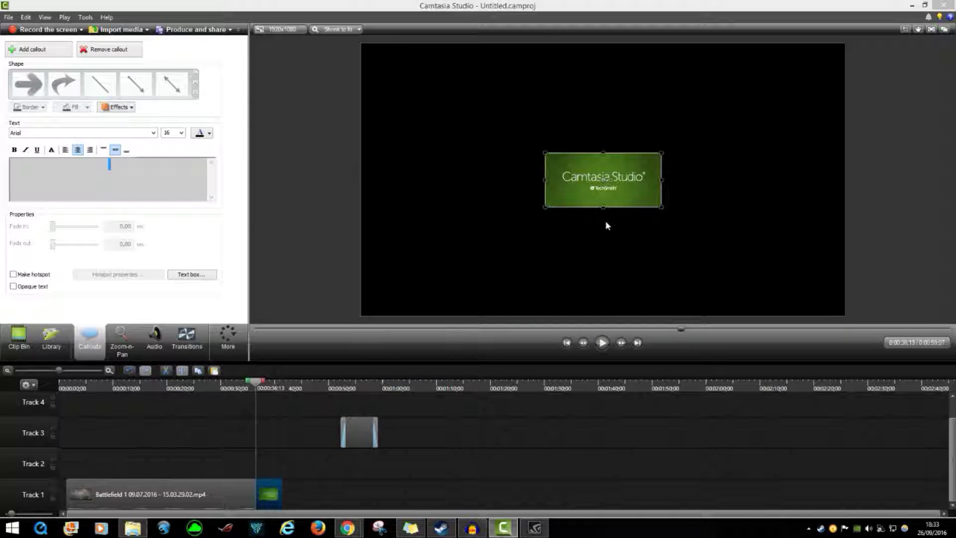
drag(593, 193, 410, 84)
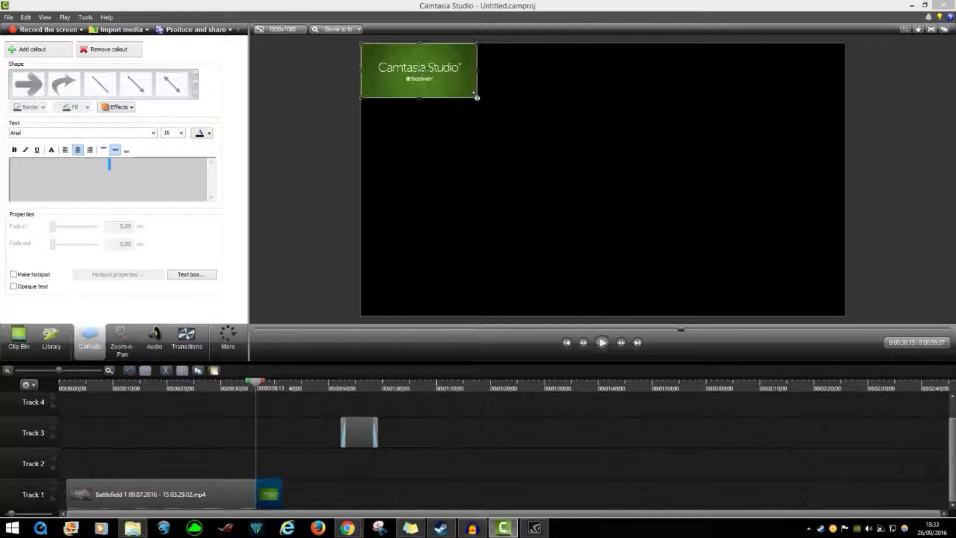
- Enlarge and stretch the header.jpg image until it fills the whole video frame
drag(477, 98, 837, 266)
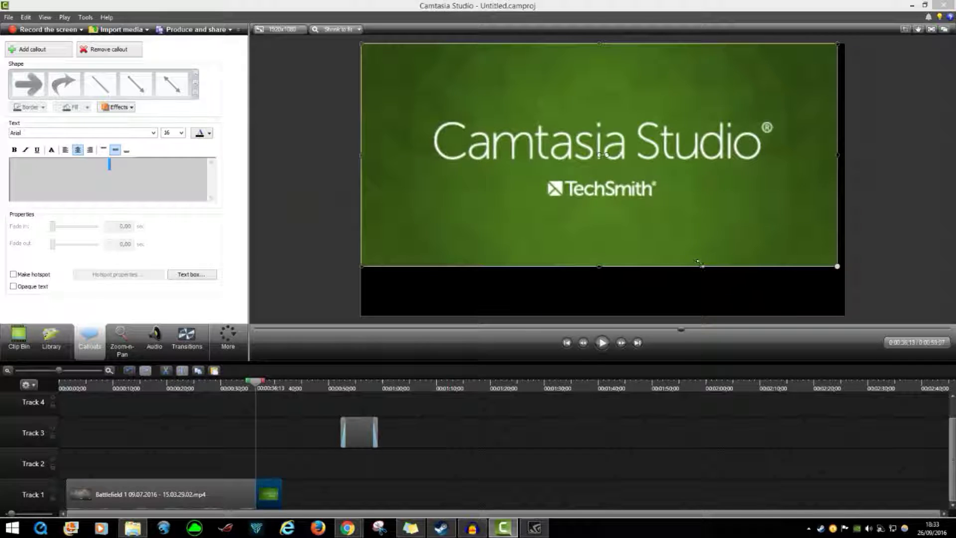
drag(699, 264, 731, 267)
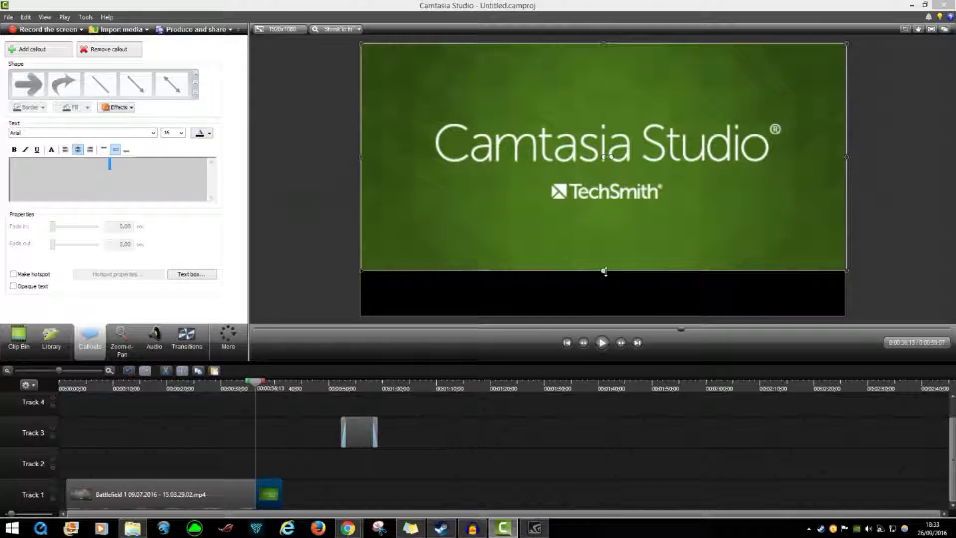
drag(604, 272, 605, 315)
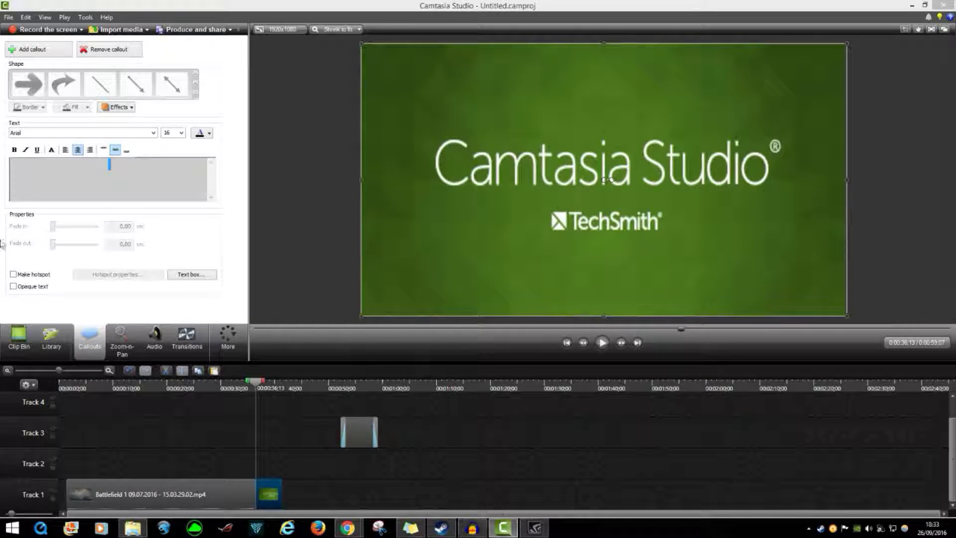
- Add the Fade transition between the Battlefield 1 clip and header.jpg on Track 1 and preview the cut
click(187, 339)
drag(122, 234, 259, 494)
click(252, 384)
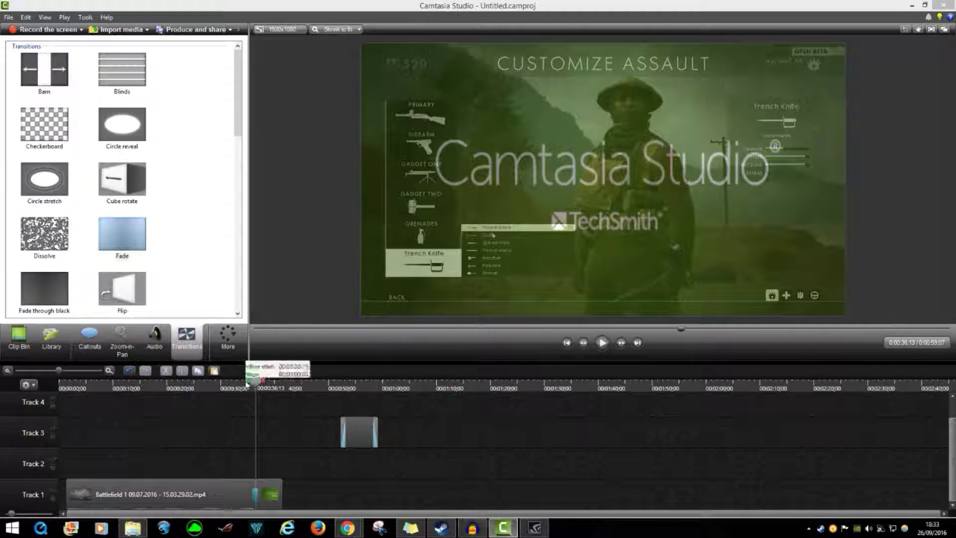
click(248, 383)
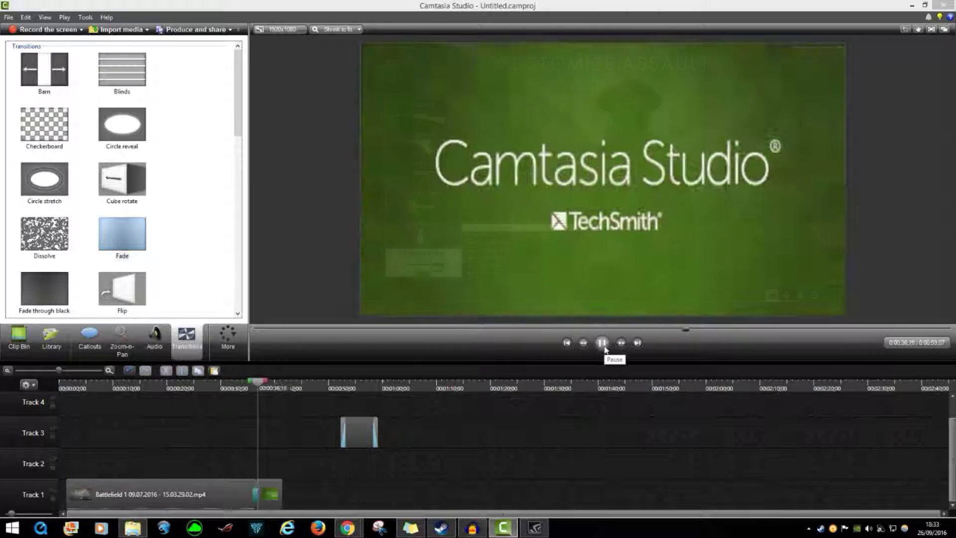
- Preview the library's Flip, Cube rotate, Pixelate, Page roll, Gradient wipe, Page turn and Radial blur transitions
click(122, 289)
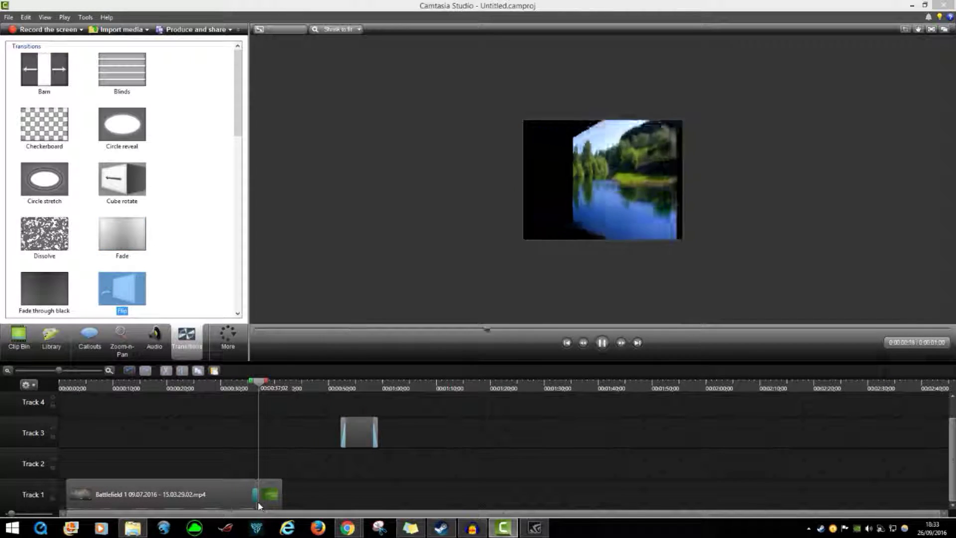
click(111, 182)
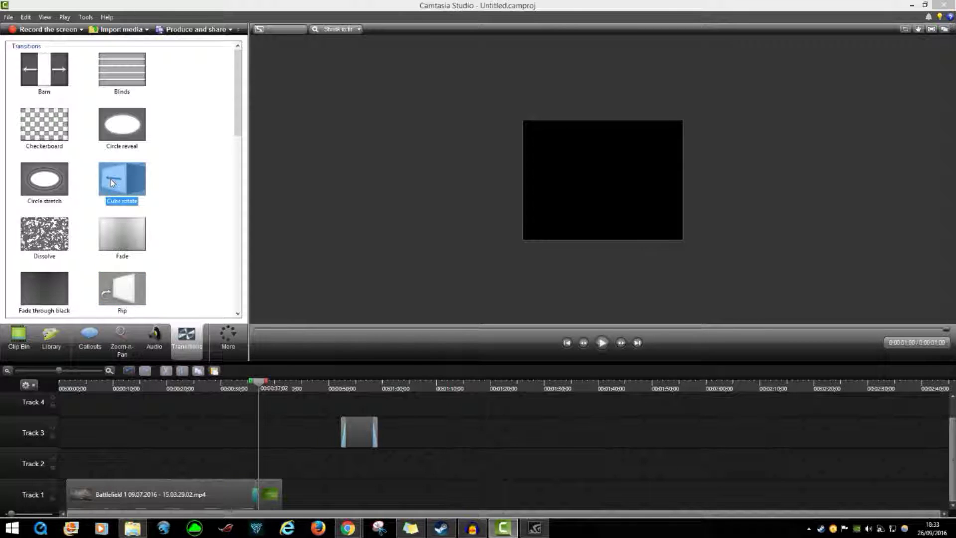
scroll(111, 180, down, 3)
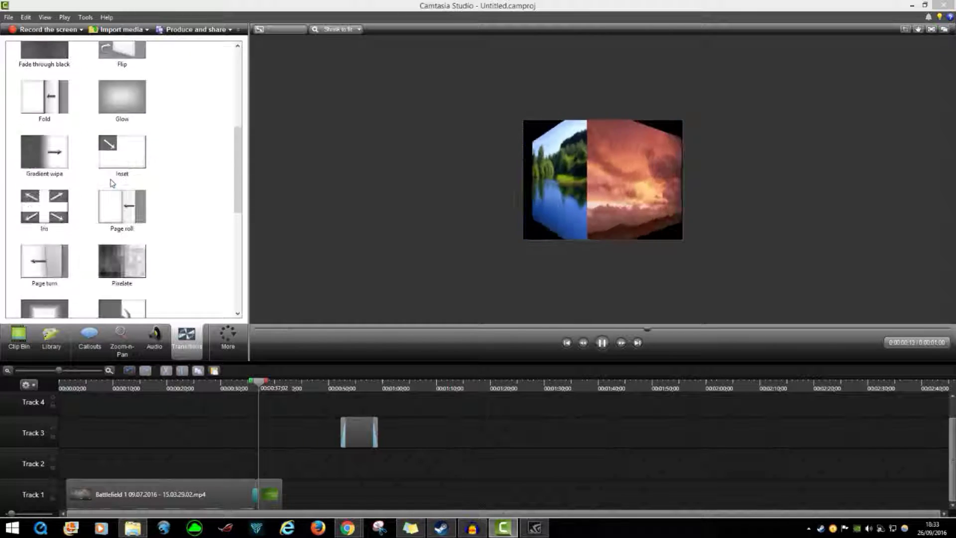
click(112, 255)
click(111, 217)
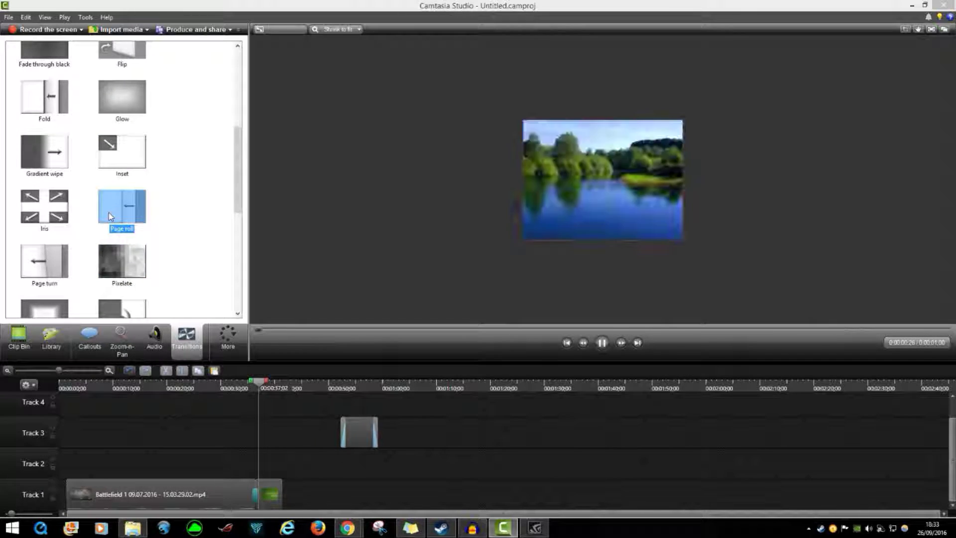
click(43, 166)
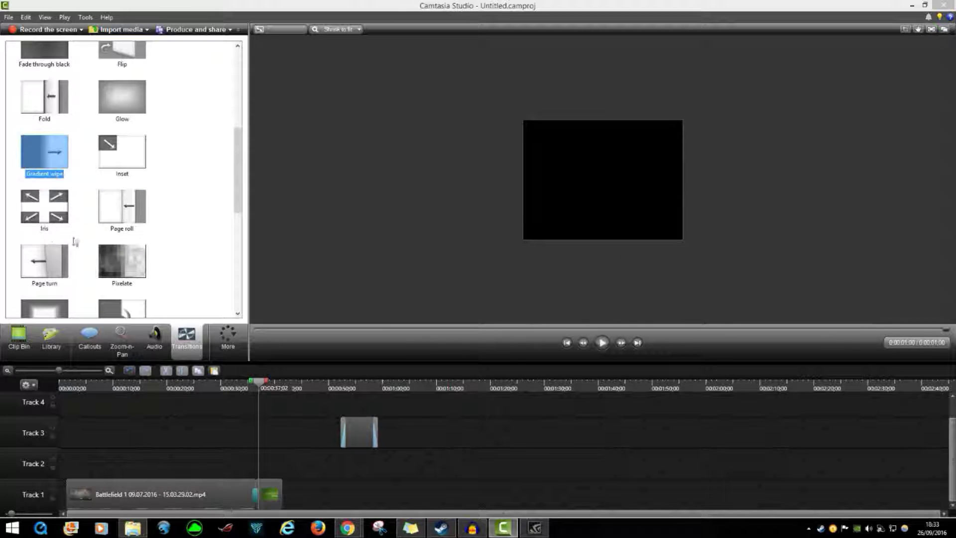
scroll(74, 242, down, 2)
click(44, 179)
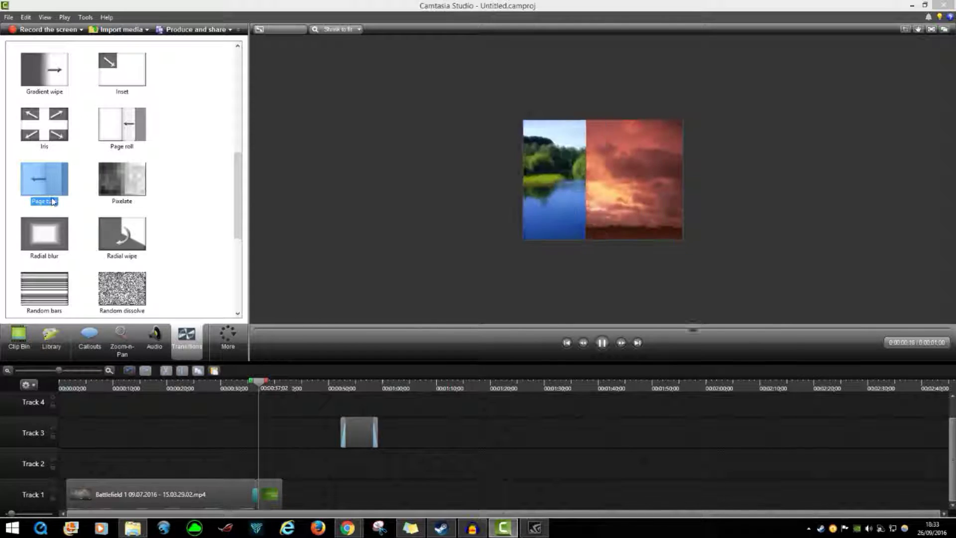
click(59, 232)
- Preview the library's Zig zag, Stretch, Fade through black and Dissolve transitions
scroll(75, 239, down, 4)
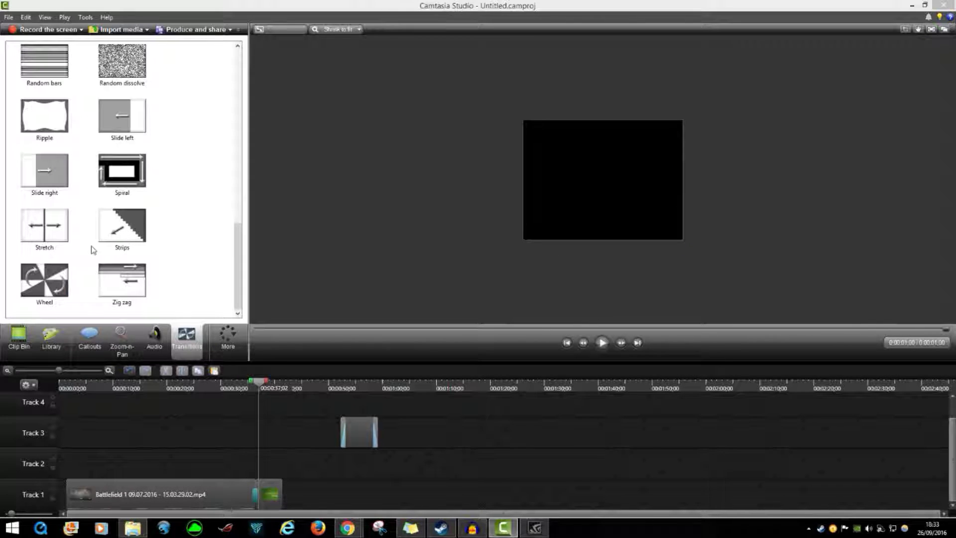
click(125, 270)
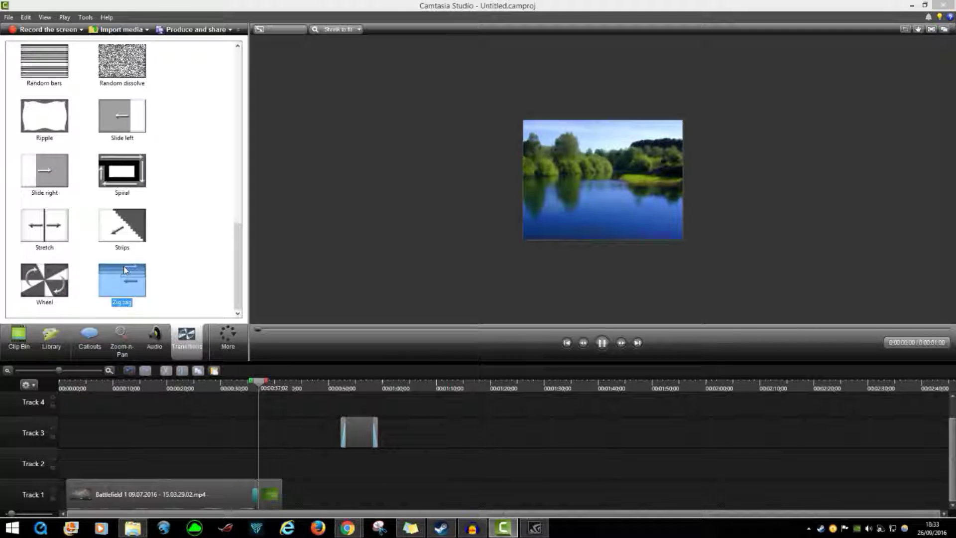
click(39, 219)
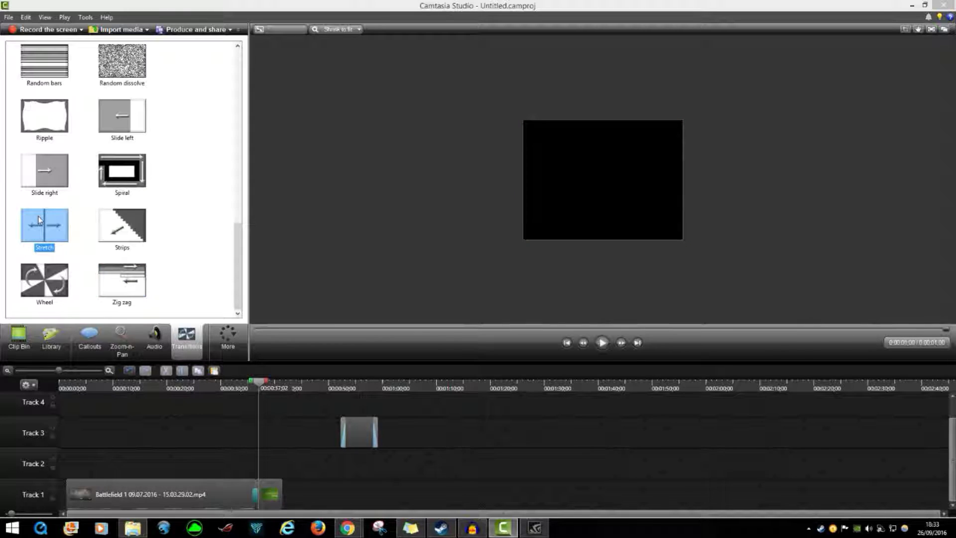
scroll(39, 219, up, 8)
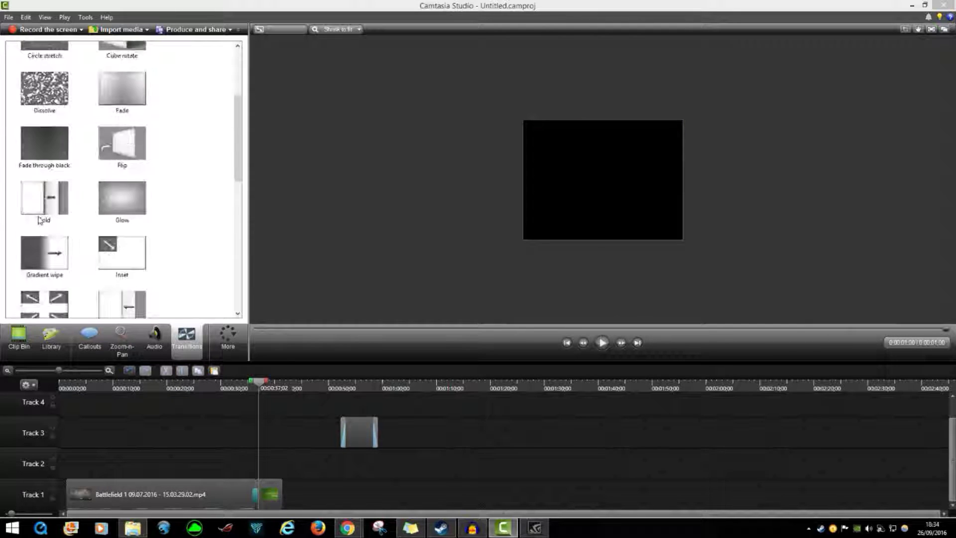
click(47, 145)
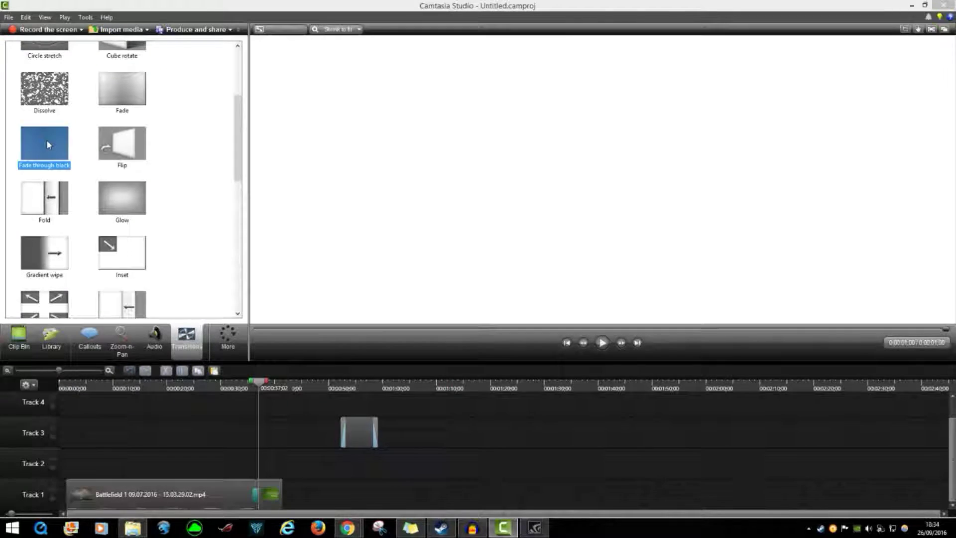
click(38, 90)
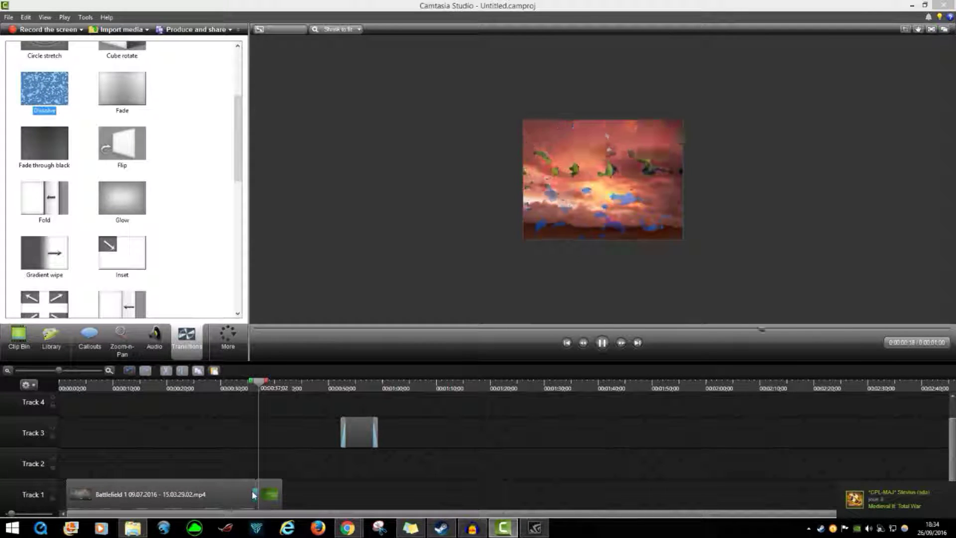
- Try to lengthen the Fade transition on Track 1 so that it spans all of header.jpg
click(254, 494)
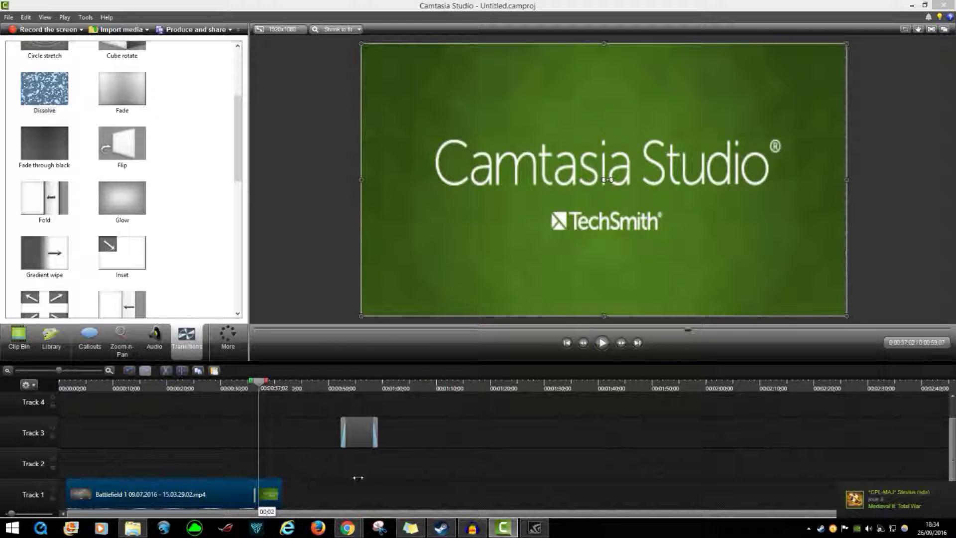
drag(323, 483, 227, 483)
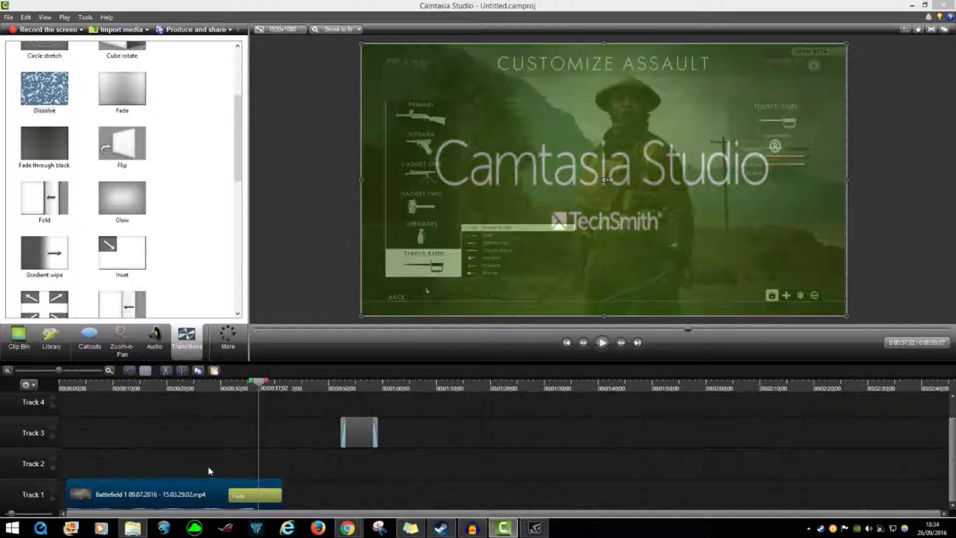
click(207, 465)
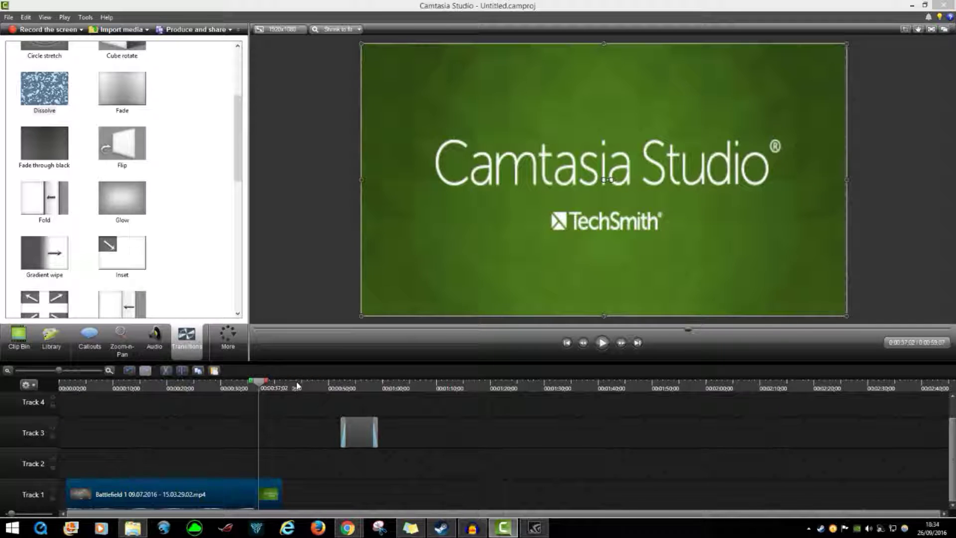
- Move the playhead to the end of header.jpg and preview the Fade through black transition from the library
drag(298, 385, 283, 389)
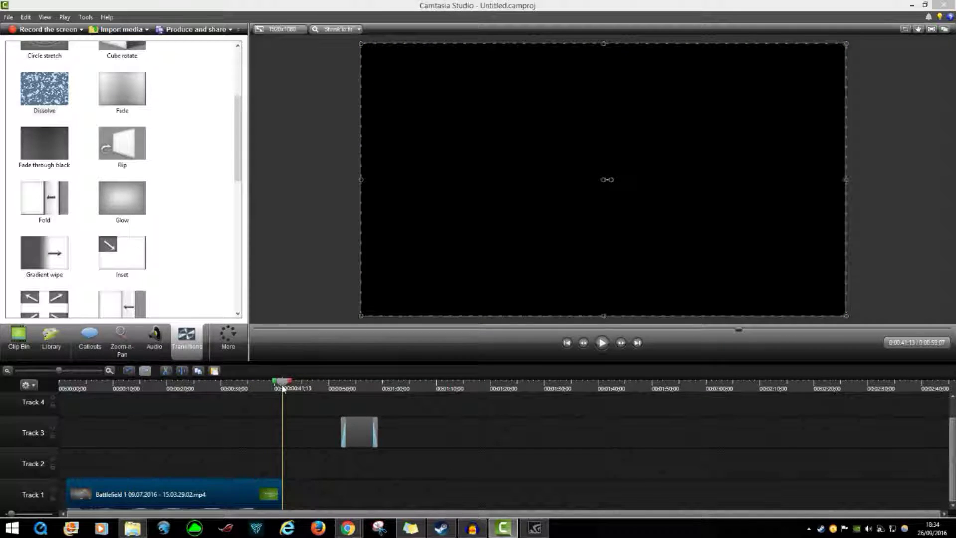
click(23, 148)
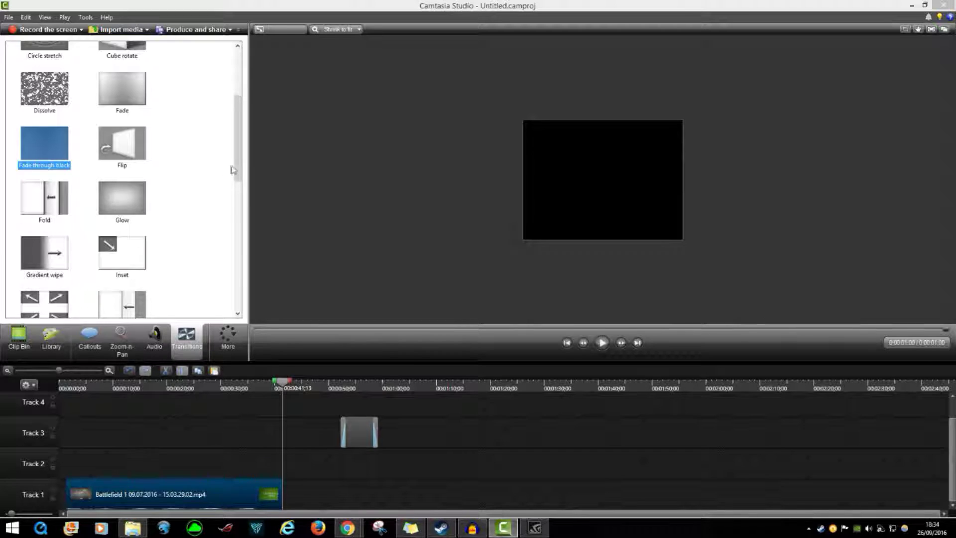
scroll(219, 145, up, 3)
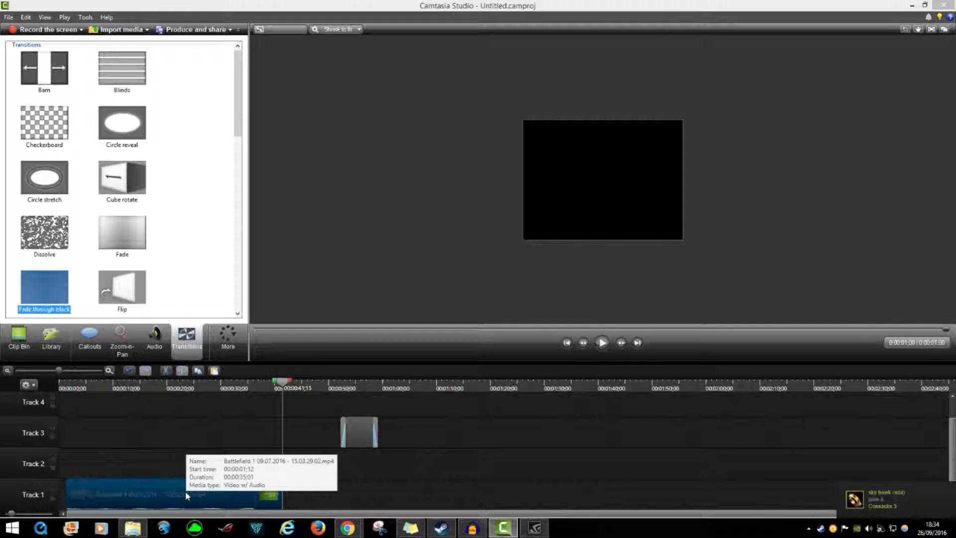
- Set the duration of header.jpg on Track 1 to 11 seconds
right_click(267, 495)
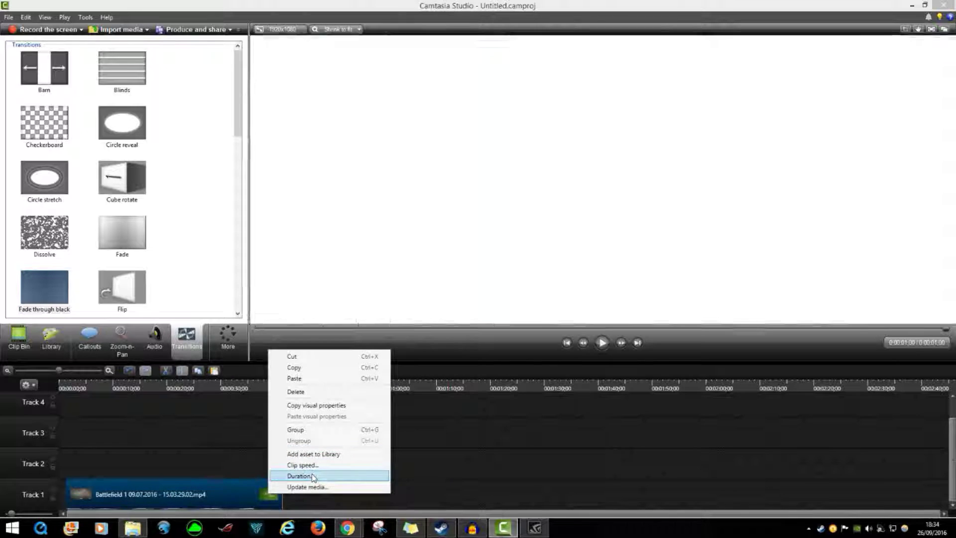
click(312, 476)
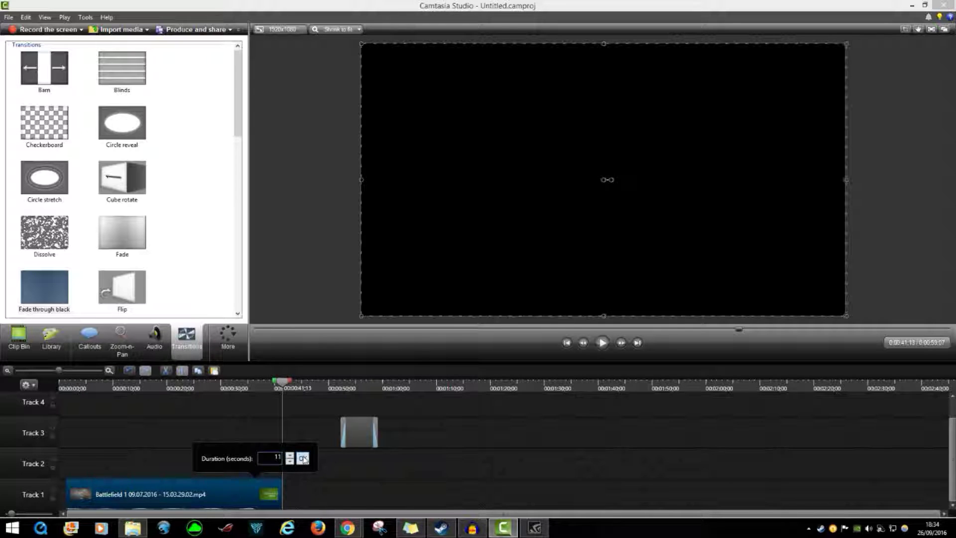
click(303, 459)
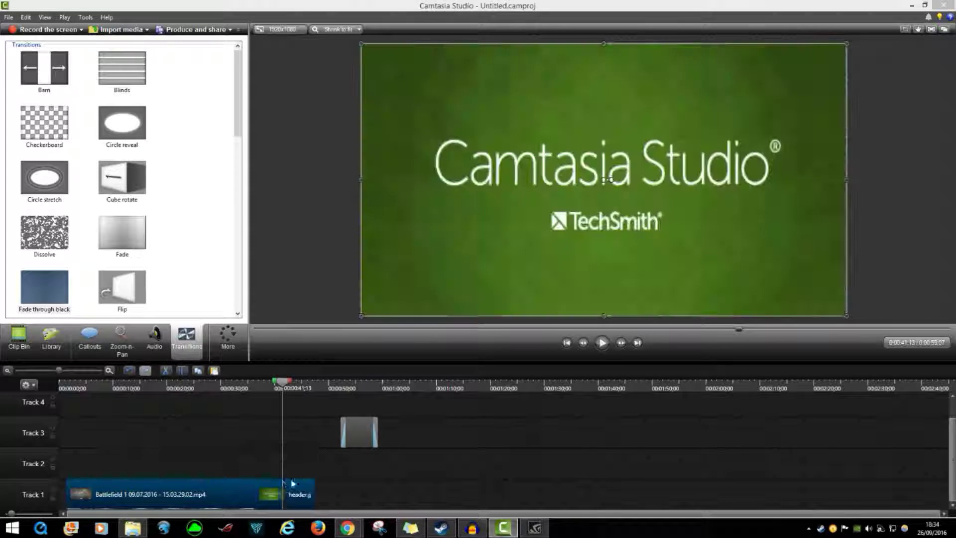
- Move header.jpg further along Track 1 to start at about 1:23, leaving a gap after the Battlefield 1 clip
right_click(237, 495)
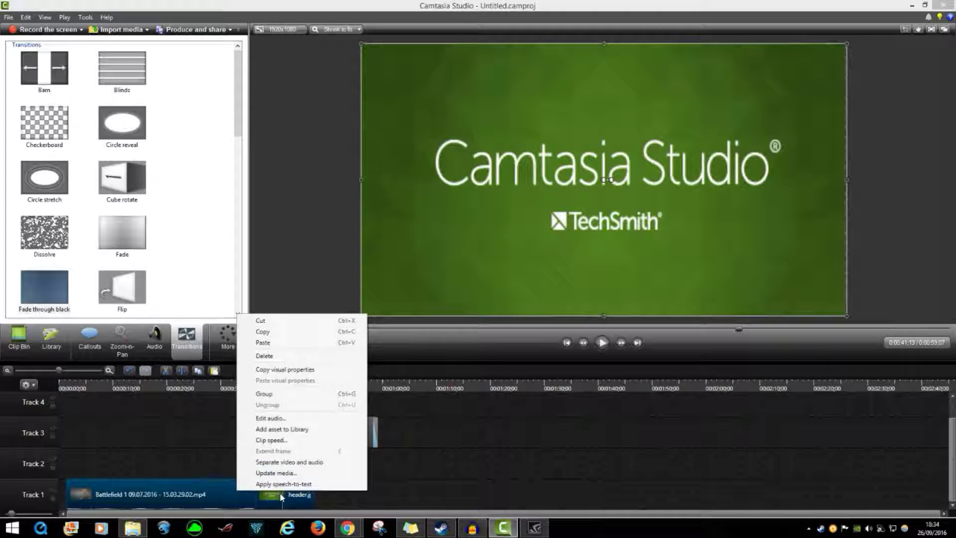
click(289, 490)
drag(305, 493, 554, 493)
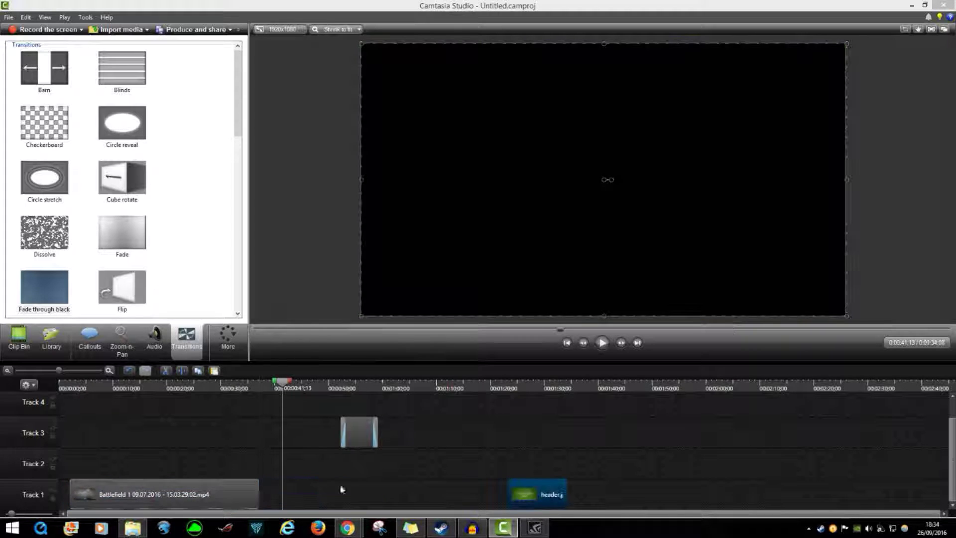
- Set the Battlefield 1 clip's speed to 200% of the original
click(244, 492)
right_click(244, 490)
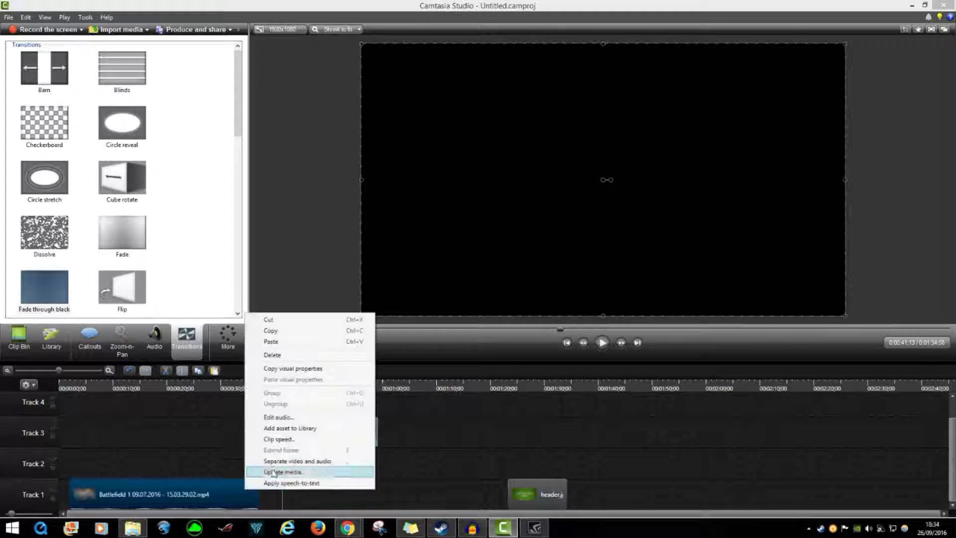
click(297, 441)
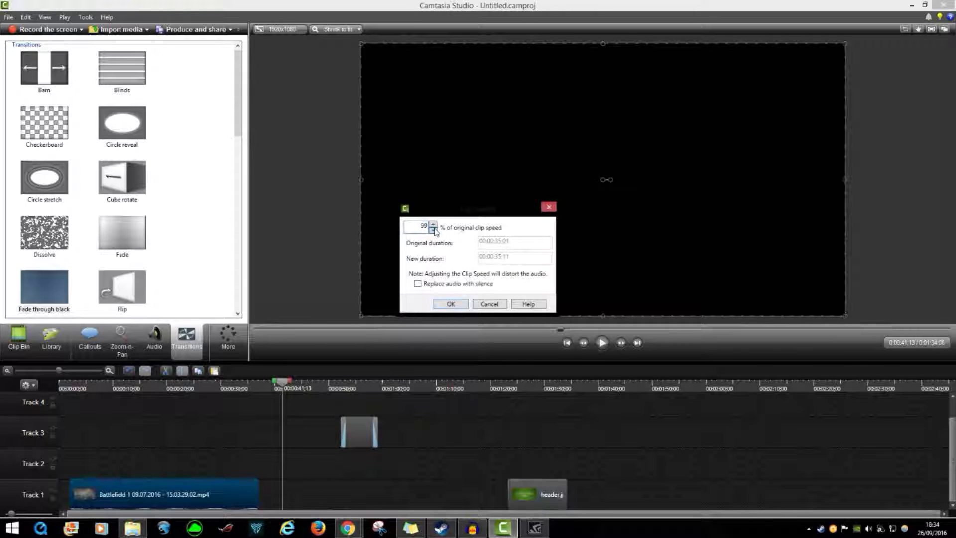
text(50)
key(BackSpace)
key(BackSpace)
text(200)
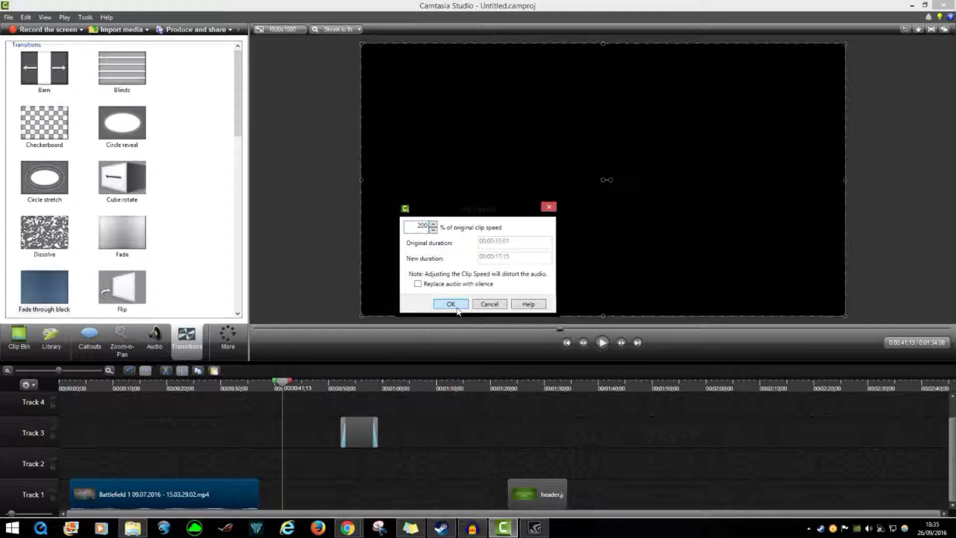
click(457, 310)
- Set the Battlefield 1 clip's speed to 50% of the original
right_click(132, 491)
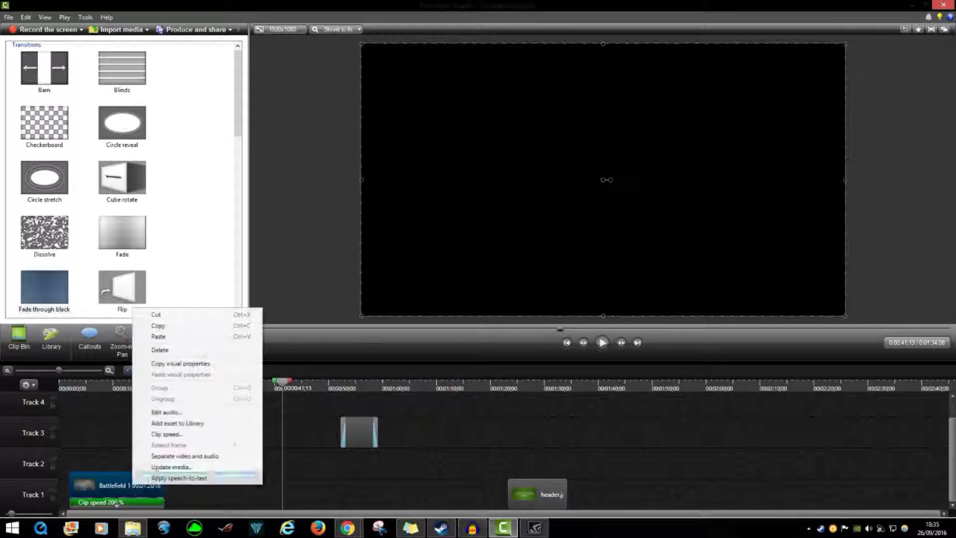
click(170, 435)
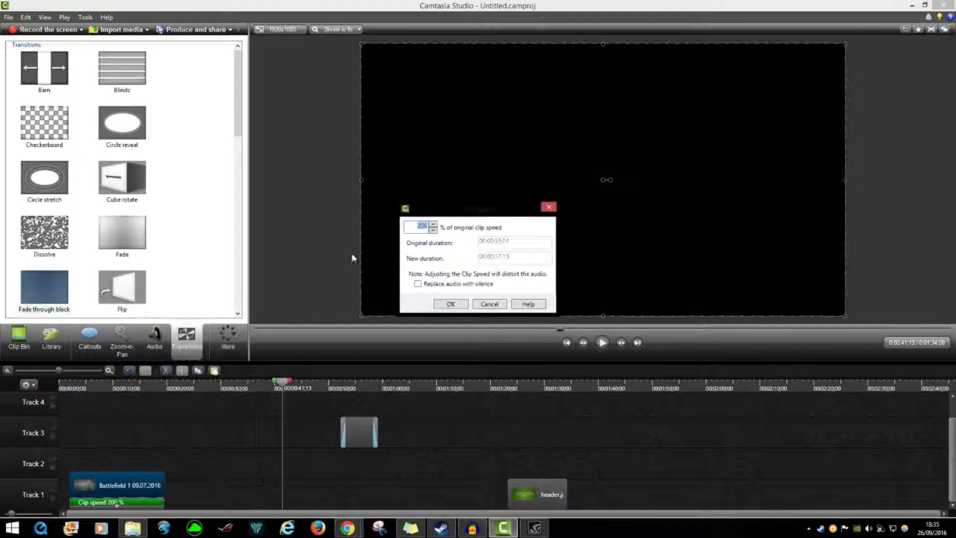
text(50)
key(Return)
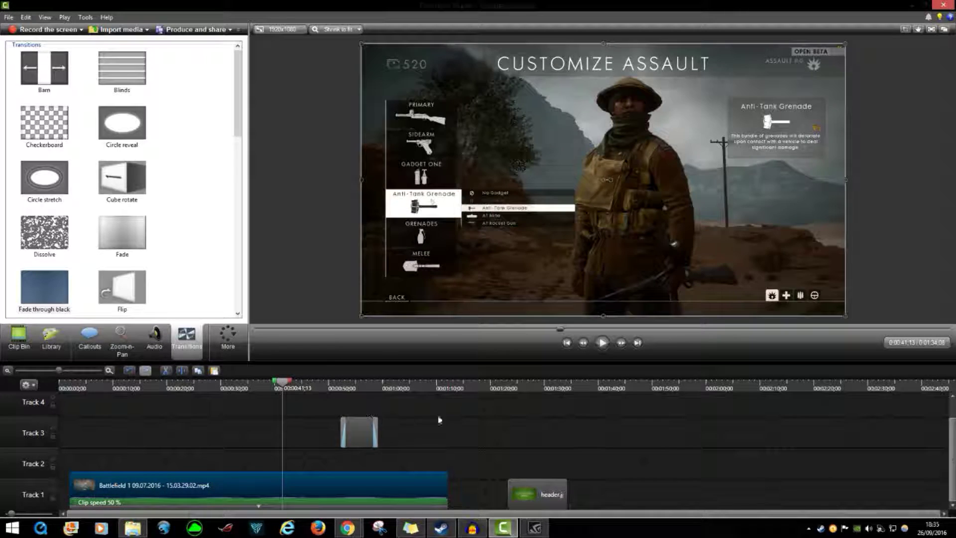
- Separate the Battlefield 1 clip's video and audio, and move both parts to start at about 0:13, ending against header.jpg
right_click(348, 479)
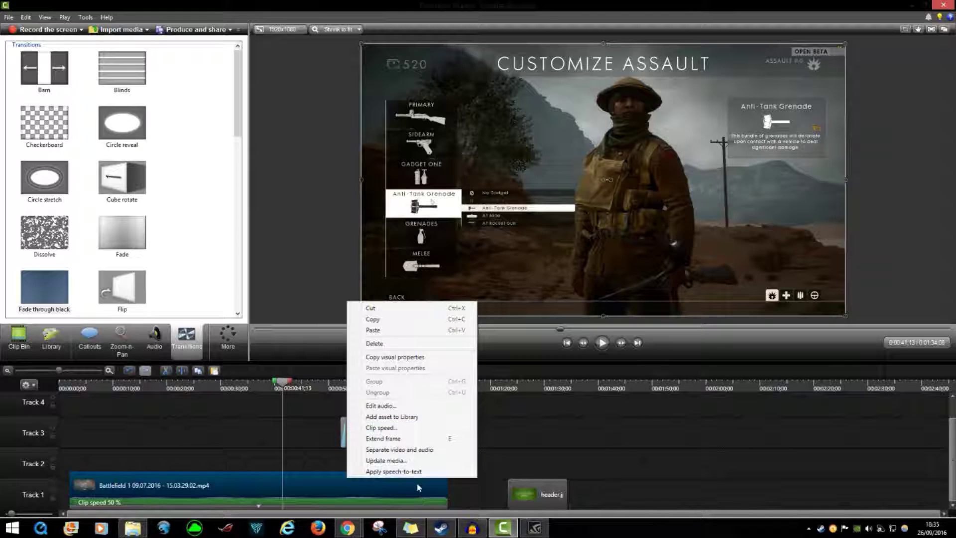
click(398, 449)
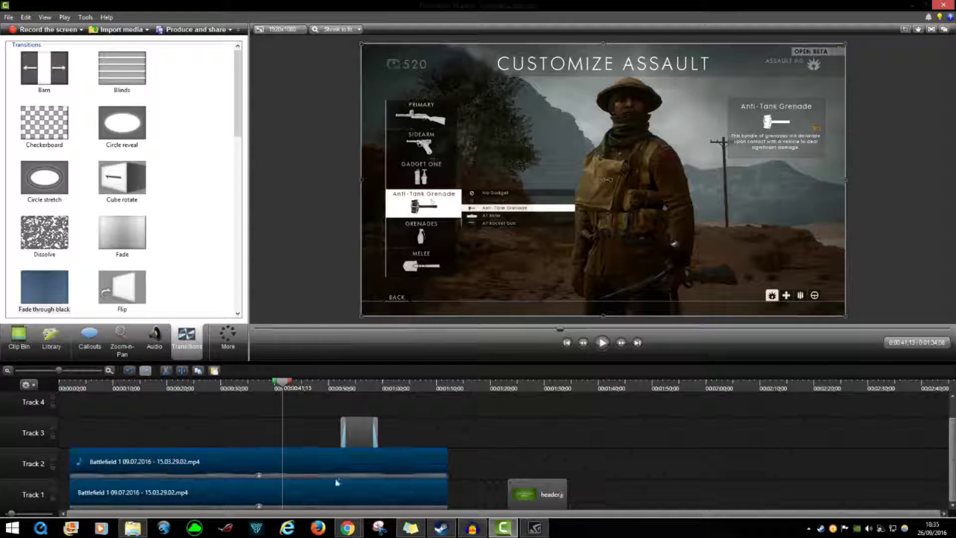
drag(280, 465, 340, 466)
- Place the short clip with transitions on Track 2 at about 1:23, and the separated audio on Track 3 at about 0:53
drag(513, 432, 518, 457)
click(468, 461)
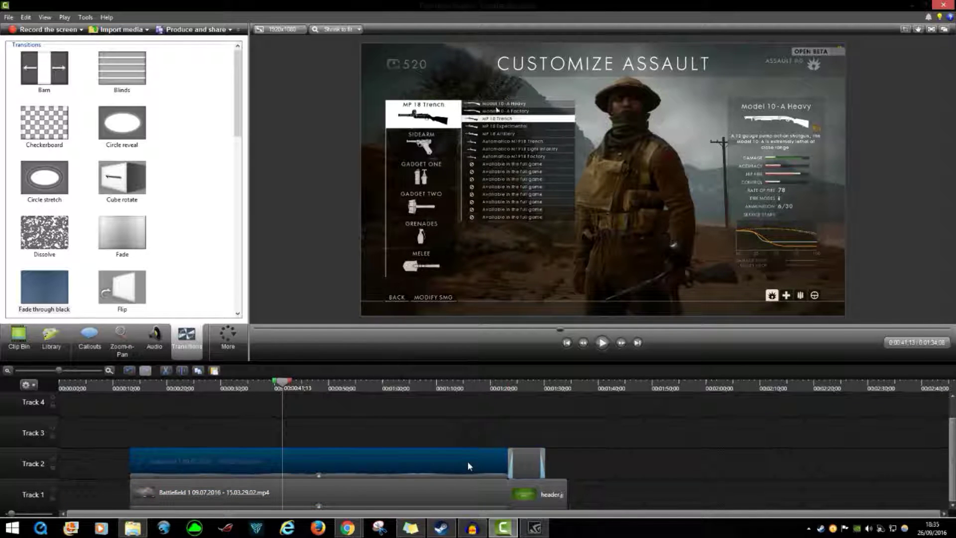
drag(482, 483, 633, 467)
- Play the video-only Battlefield 1 clip on Track 1 from its start for a couple of seconds
click(313, 493)
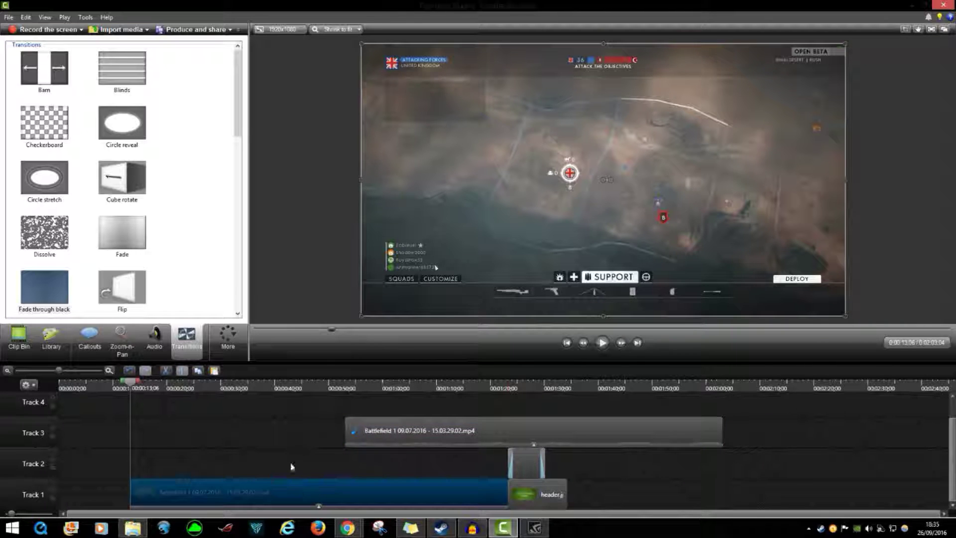
click(604, 345)
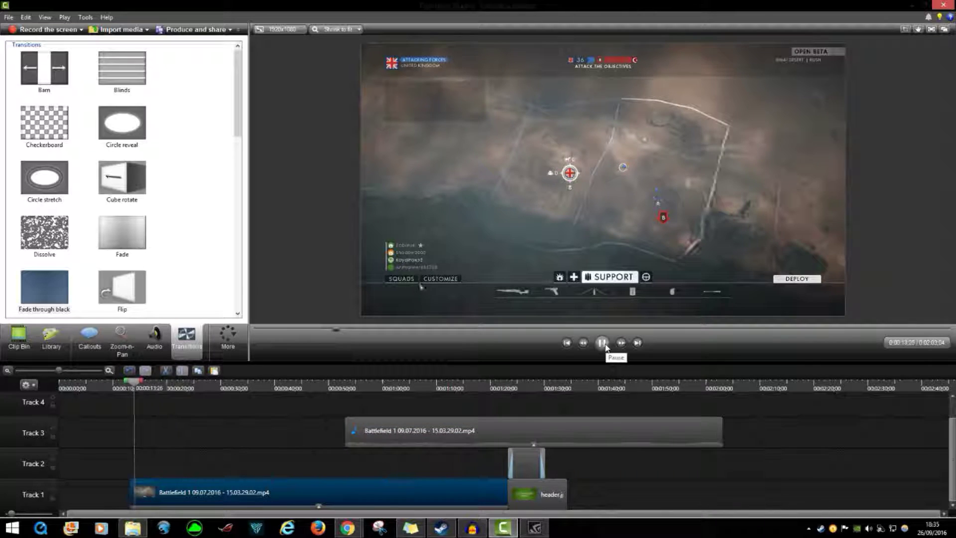
click(603, 343)
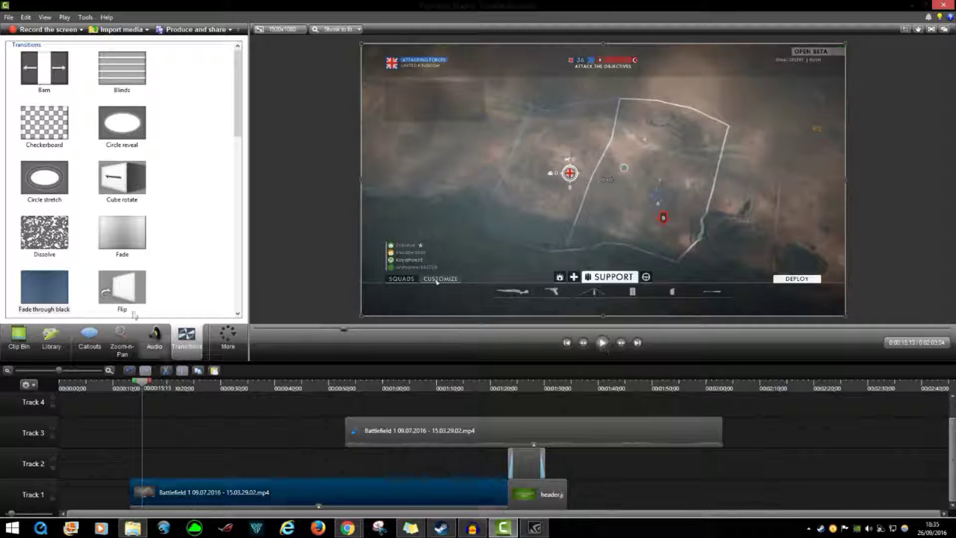
- Widen the tools area to show all the additional editing tools
click(228, 336)
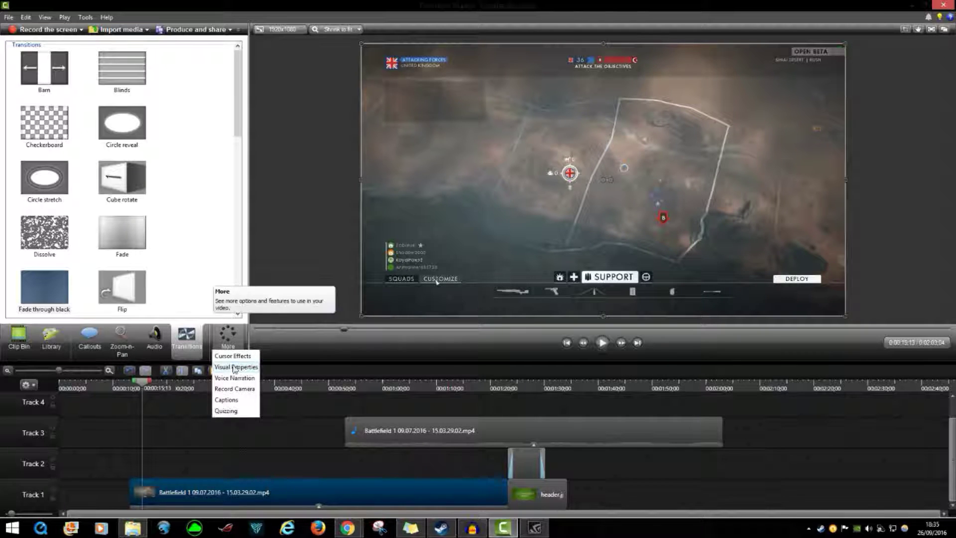
click(249, 252)
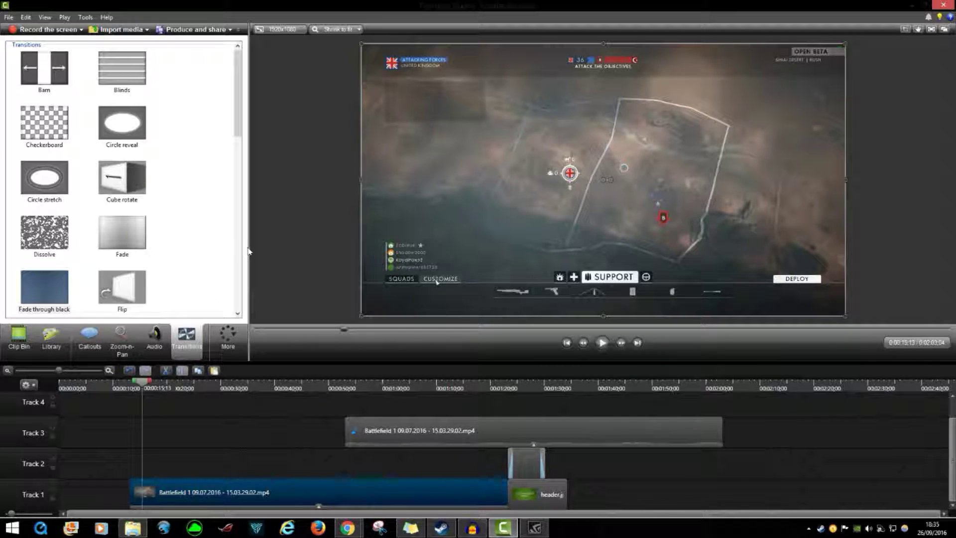
click(249, 247)
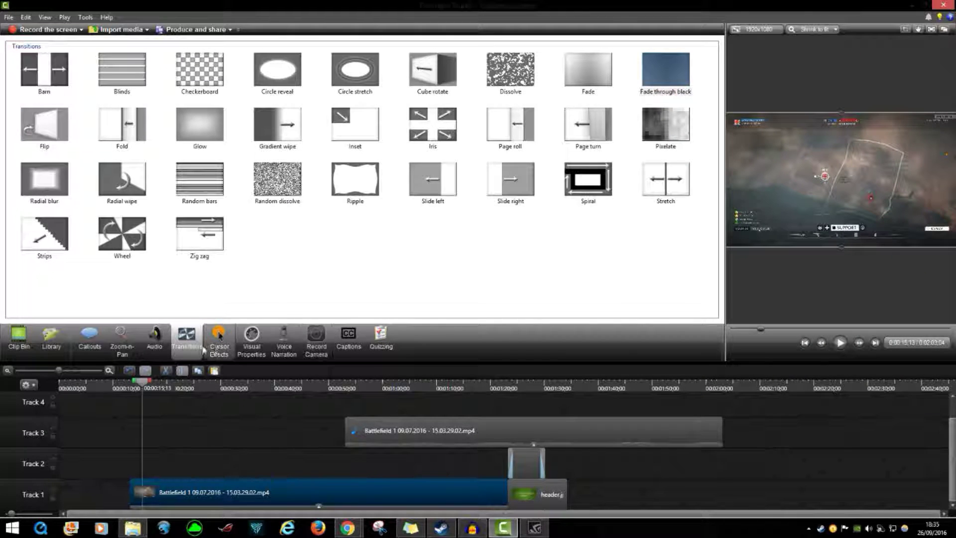
- Examine the options for voice narration, visual properties, cursor effects, camera recording, captions and quizzing
click(292, 351)
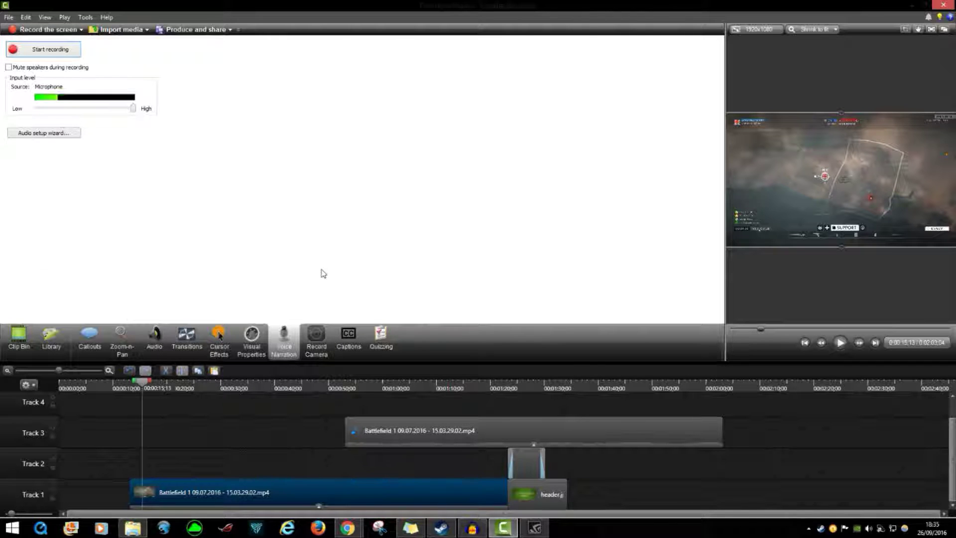
click(252, 342)
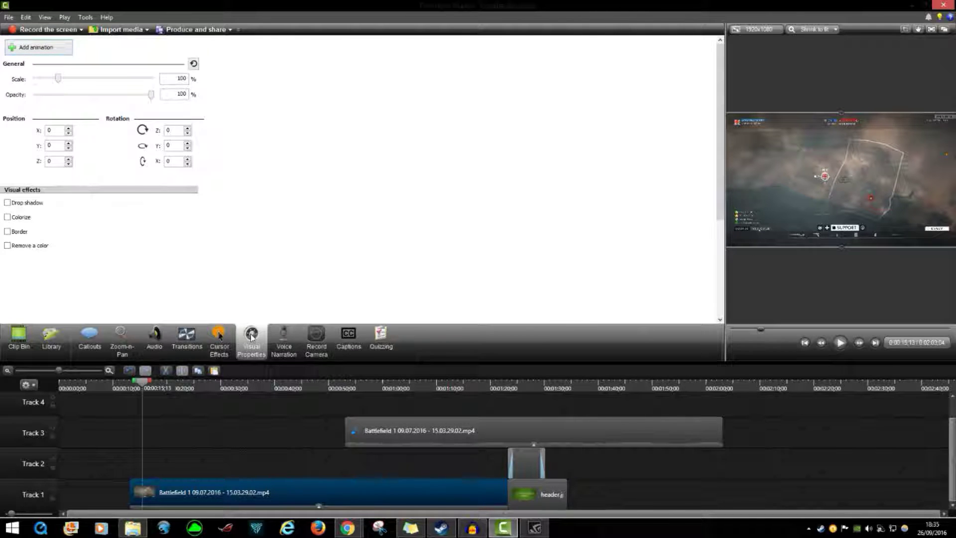
click(220, 336)
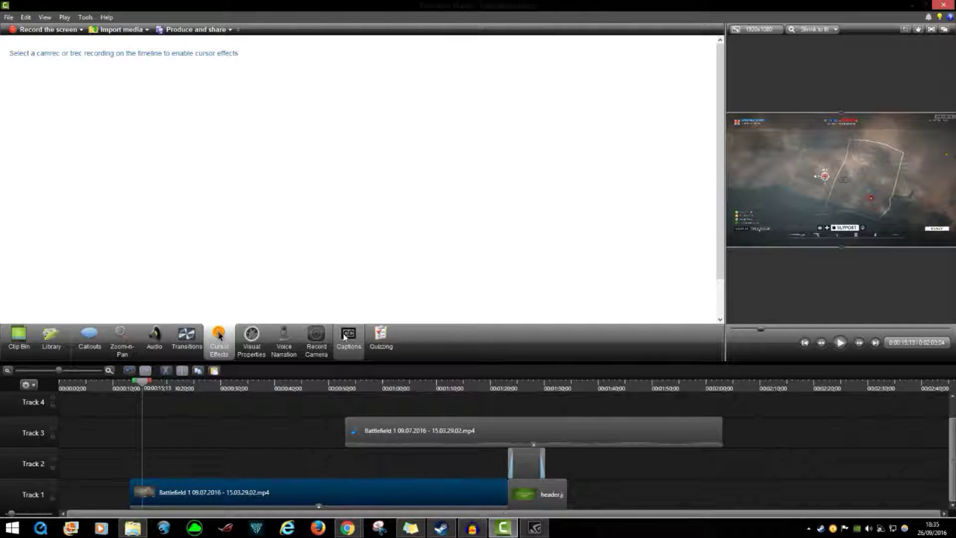
click(319, 337)
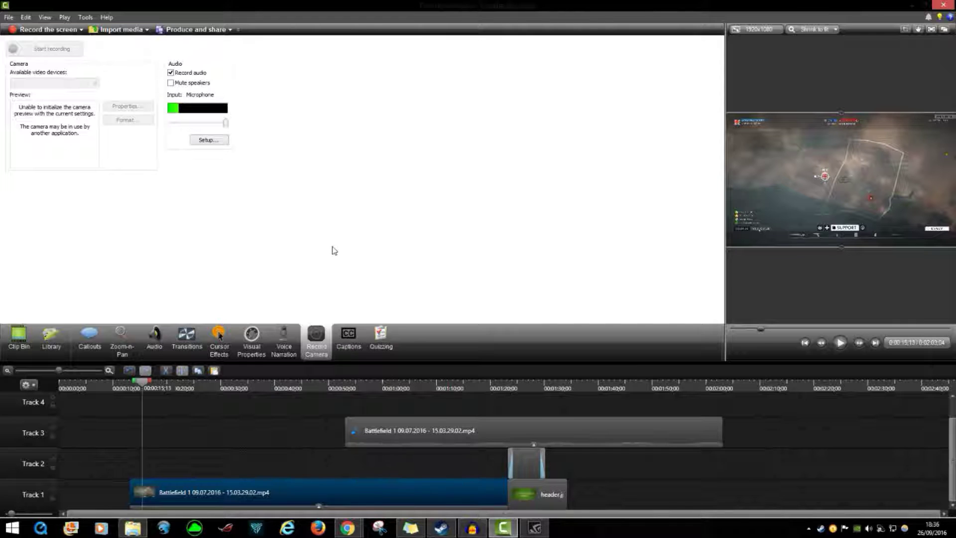
click(348, 344)
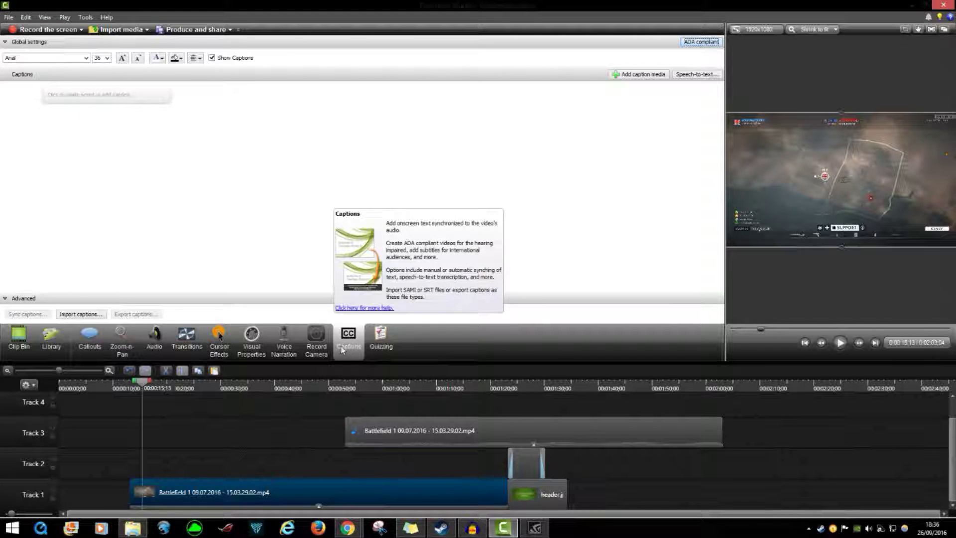
click(381, 344)
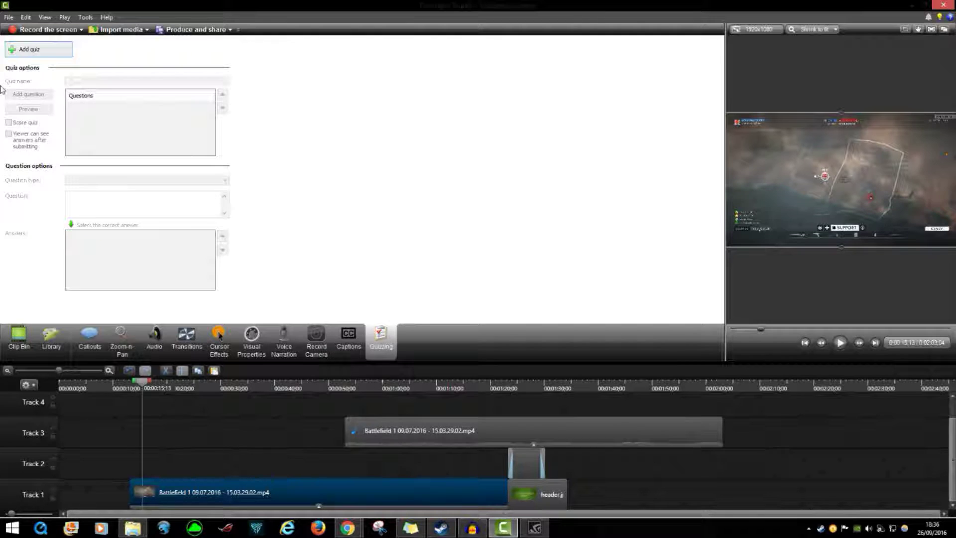
- Add a quiz at the playhead, about 0:15, and hide the quiz view on the timeline
click(45, 51)
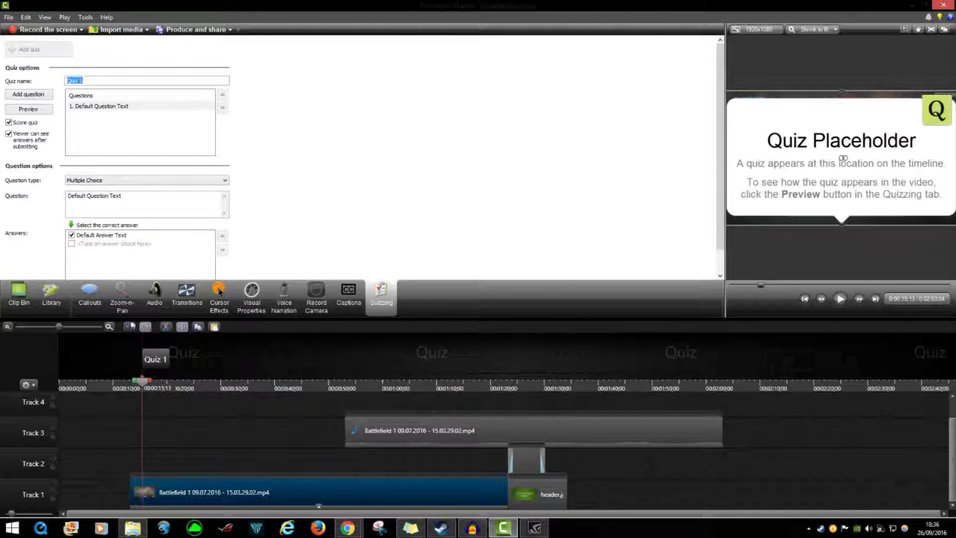
click(28, 384)
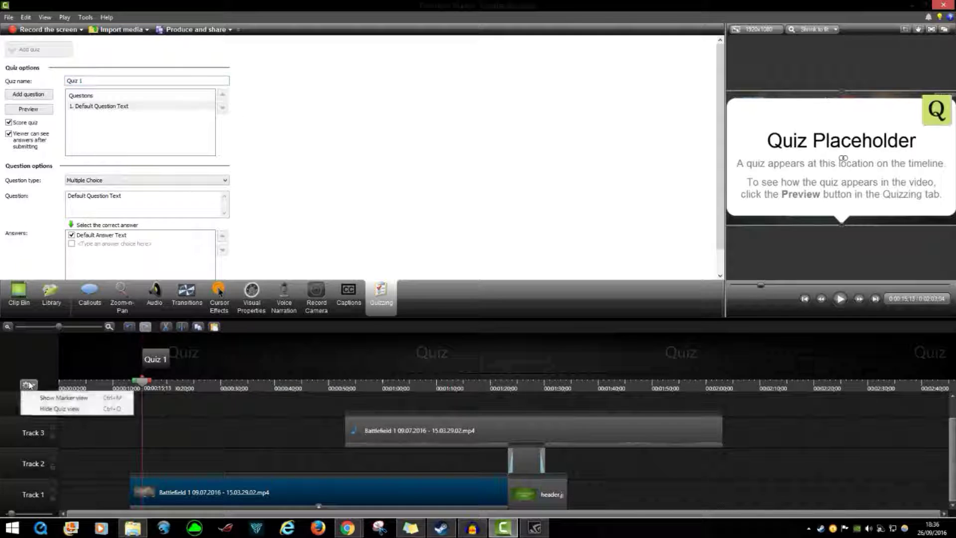
click(73, 408)
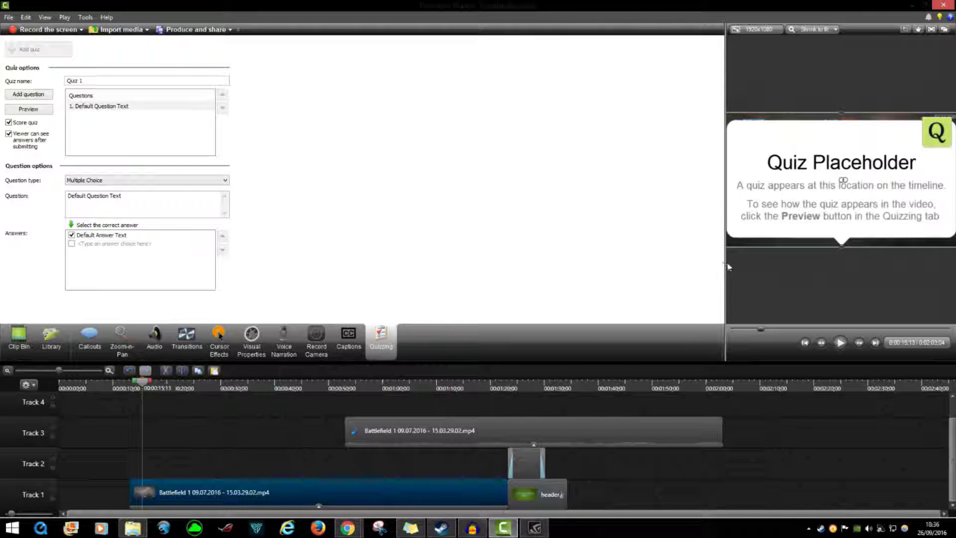
- Narrow the tools area to enlarge the preview, and crop roughly the top quarter off the Battlefield 1 video
drag(724, 262, 253, 262)
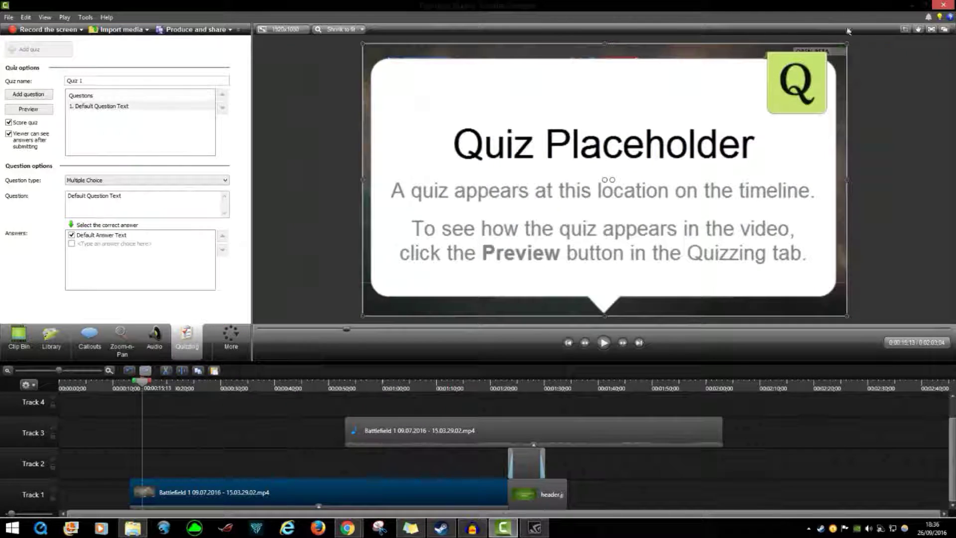
click(906, 33)
drag(604, 43, 602, 110)
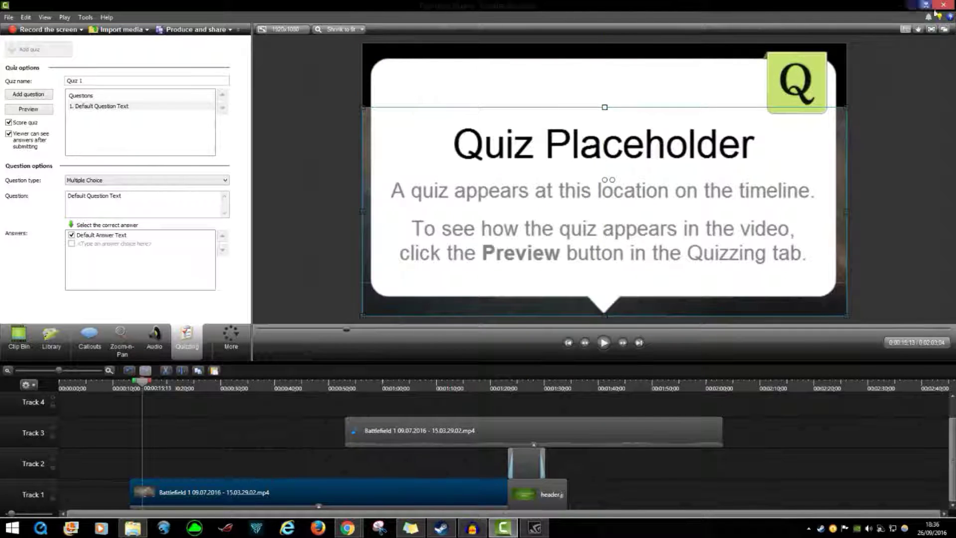
- Try pan mode by shifting and zooming the canvas, and view the preview in full screen before returning to the editor
click(919, 29)
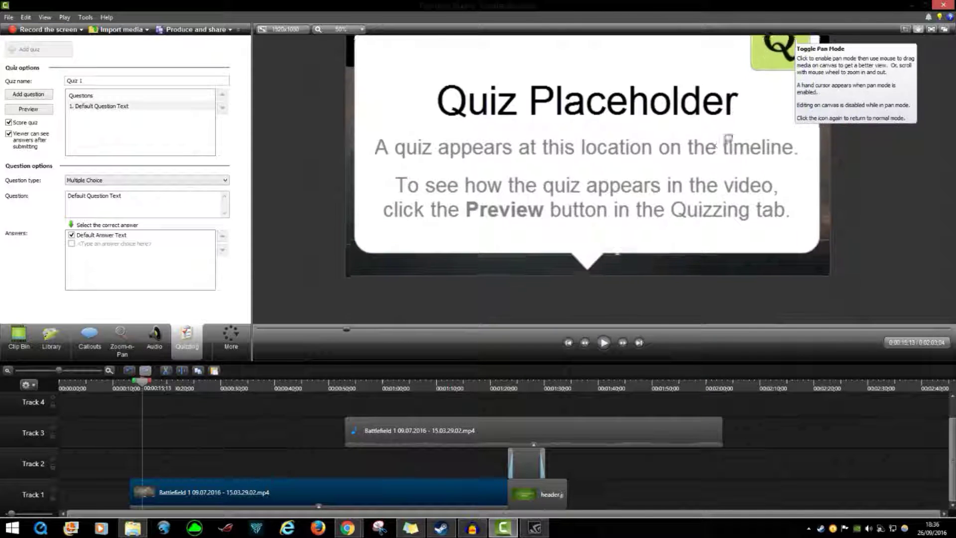
scroll(735, 202, up, 2)
scroll(739, 204, down, 1)
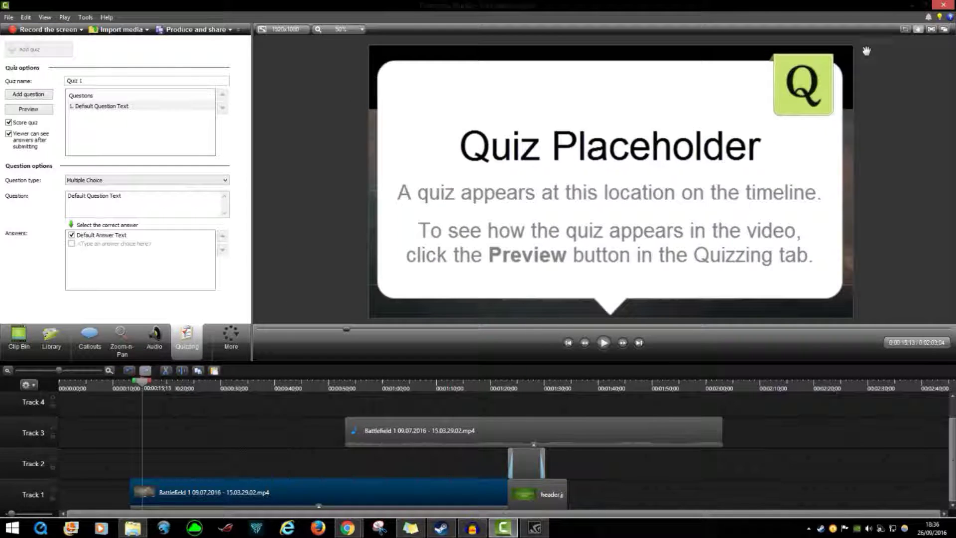
click(931, 32)
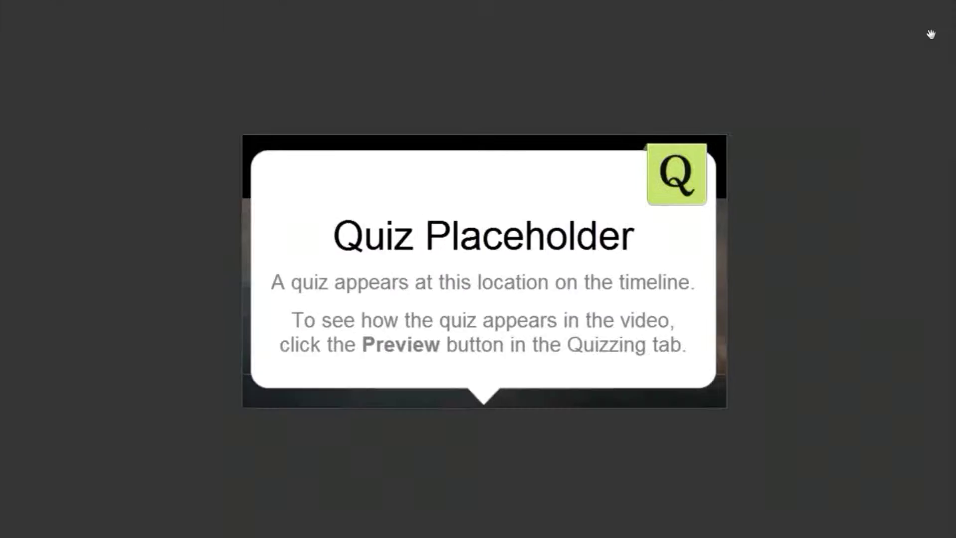
key(Escape)
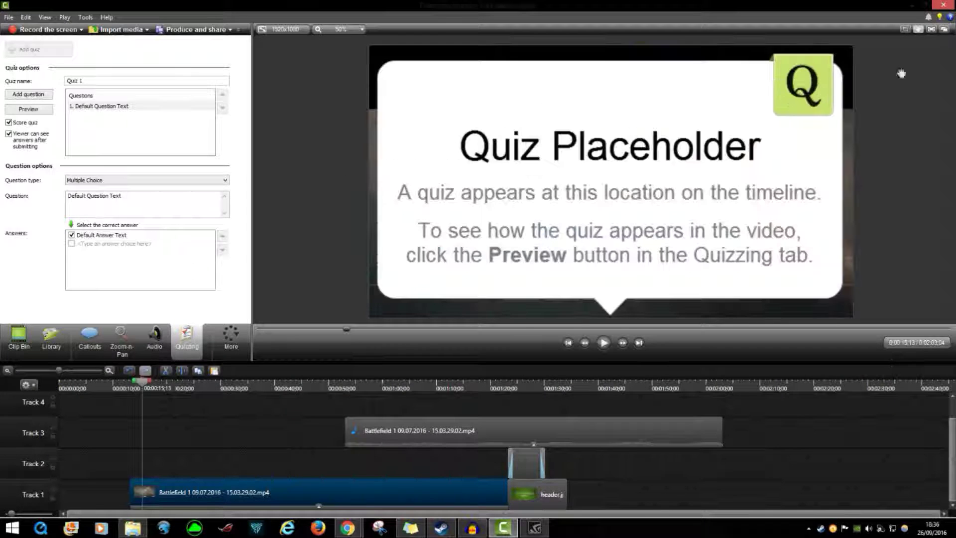
- Move the playhead to about 0:40, bring back most of the video's cropped top and shift the video slightly up on the canvas
click(508, 432)
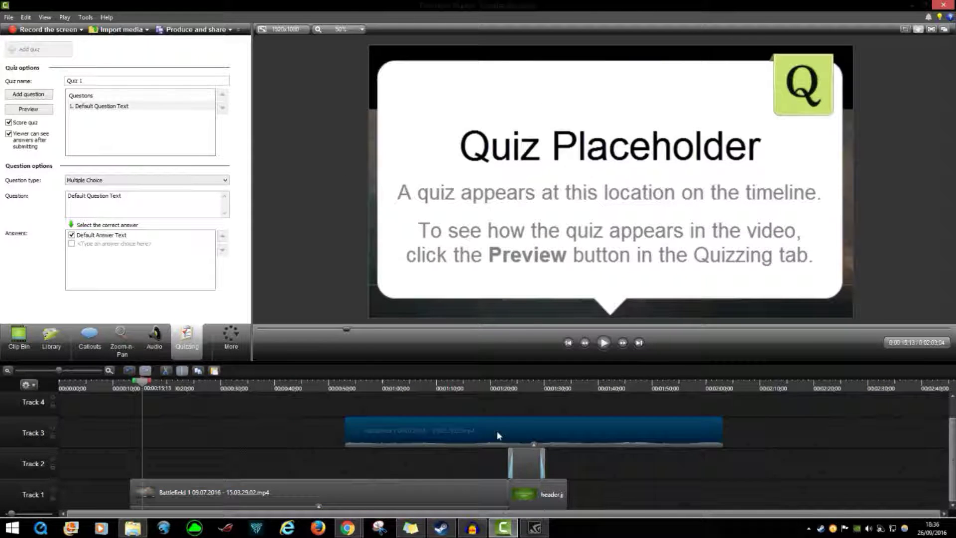
scroll(503, 468, up, 1)
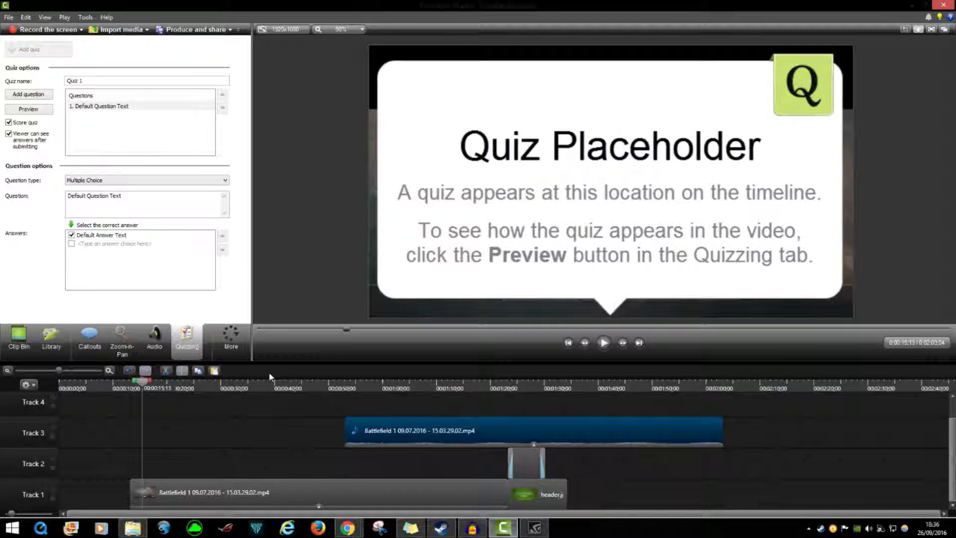
click(278, 388)
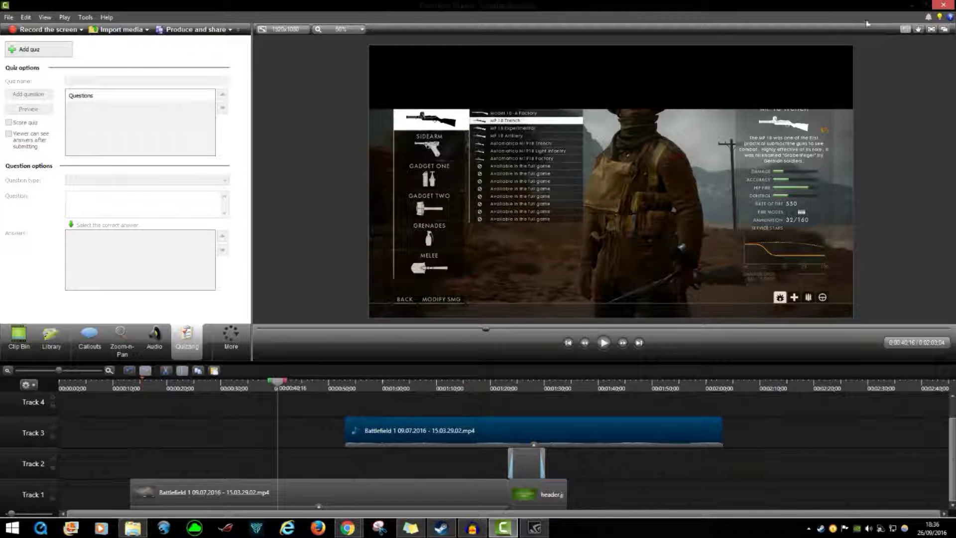
drag(642, 103, 634, 44)
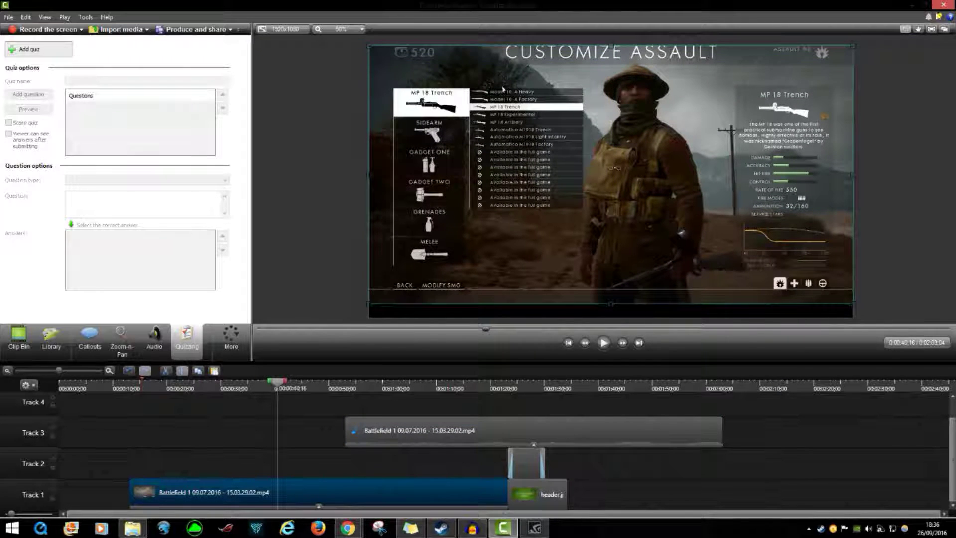
- Detach the preview into its own window, move it over the quiz options and dock it again
click(945, 29)
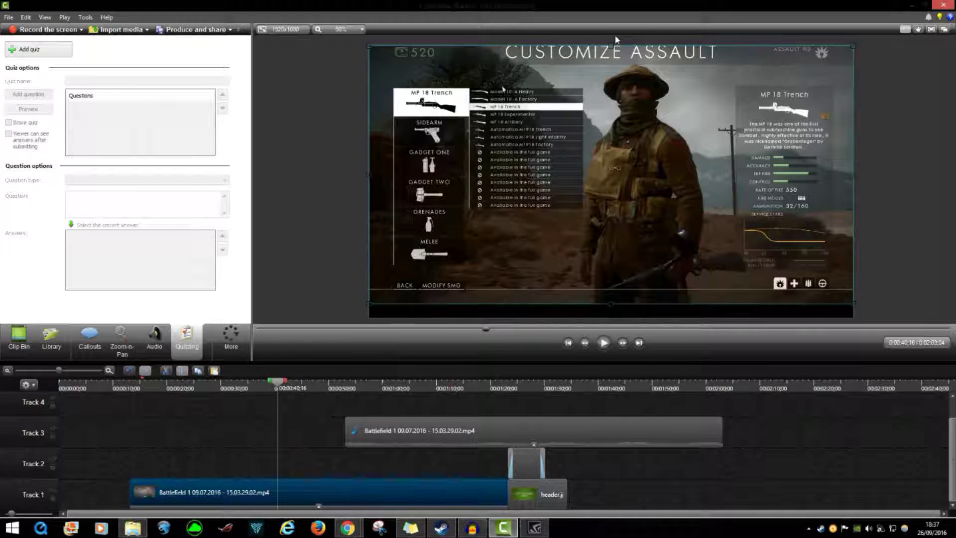
click(944, 28)
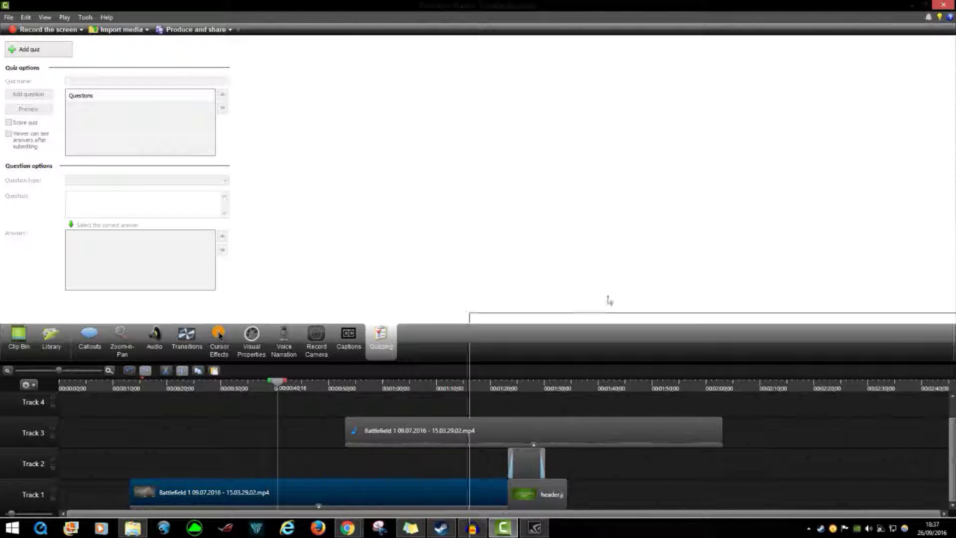
drag(608, 299, 164, 103)
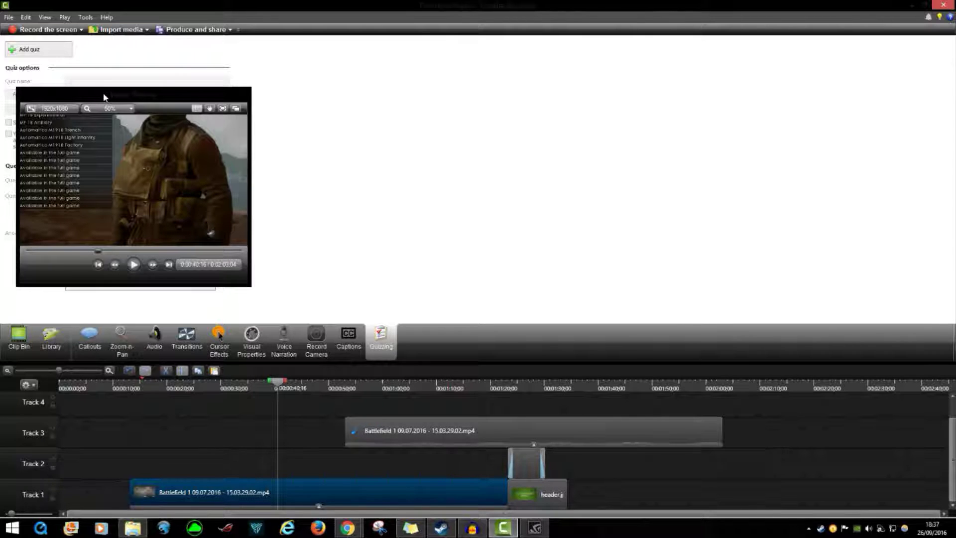
drag(104, 97, 631, 149)
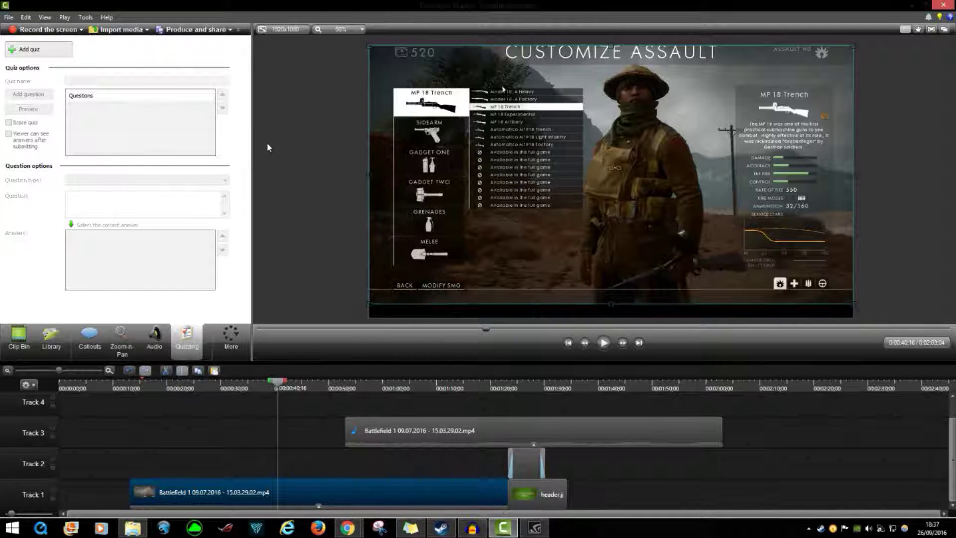
- Deselect the video clip, review the project file commands, and look at the save options with the default name cleared, leaving without saving
click(222, 417)
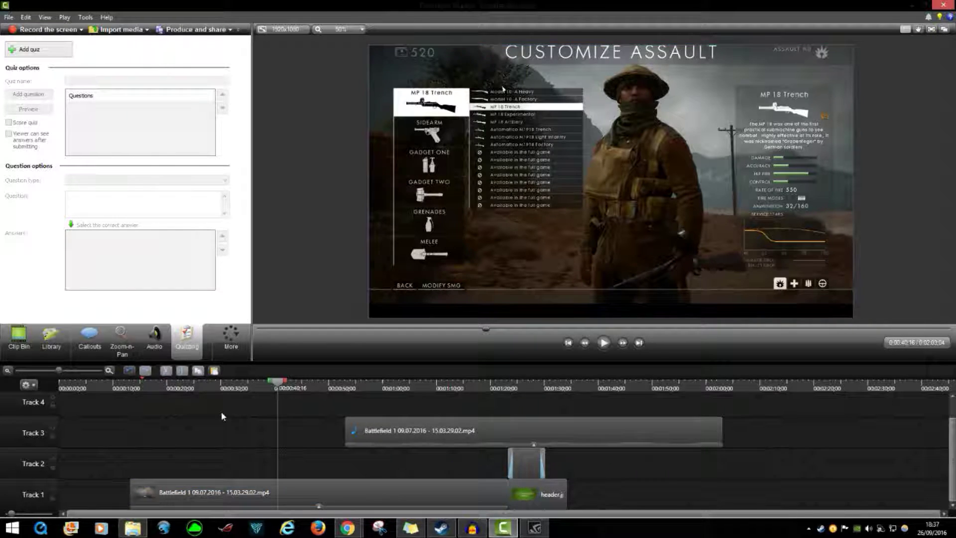
click(9, 17)
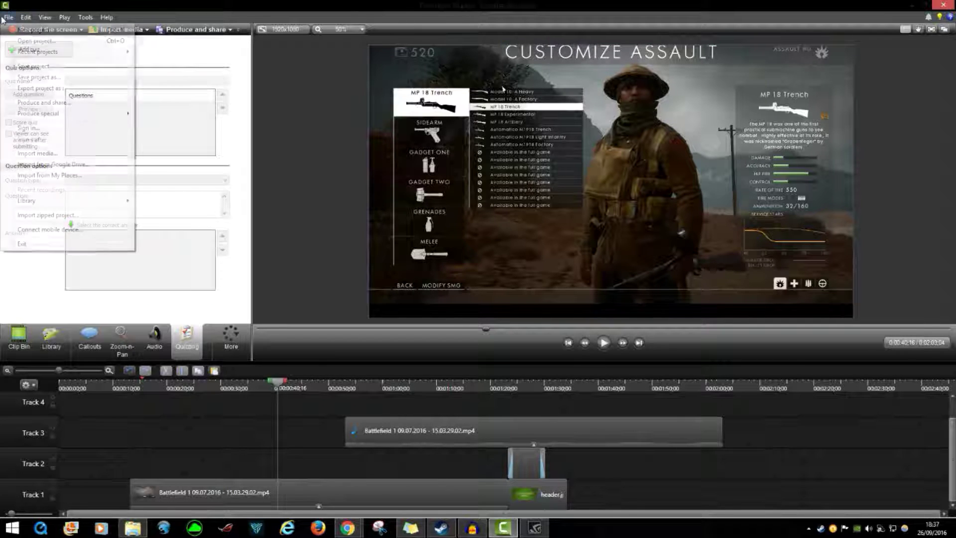
mouse_move(26, 17)
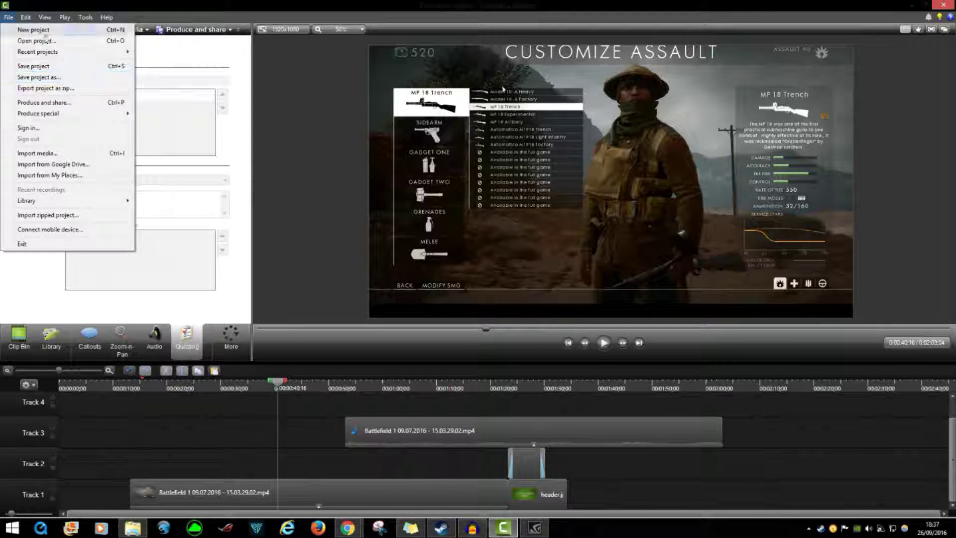
click(9, 17)
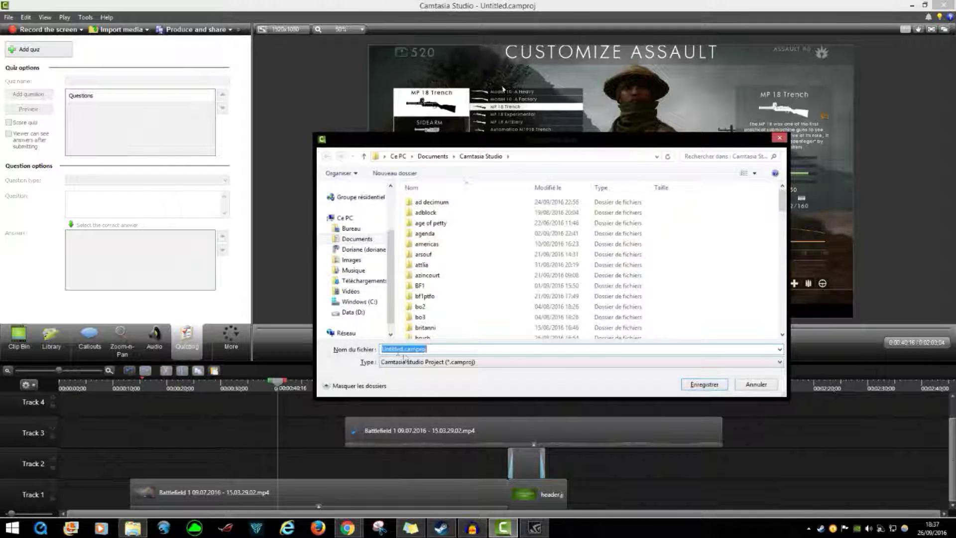
drag(403, 352, 379, 352)
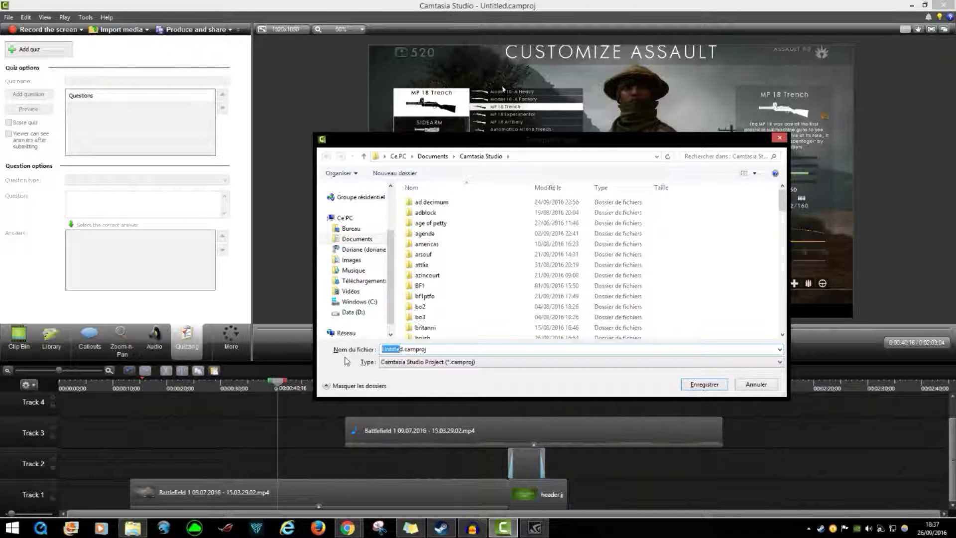
key(BackSpace)
click(780, 138)
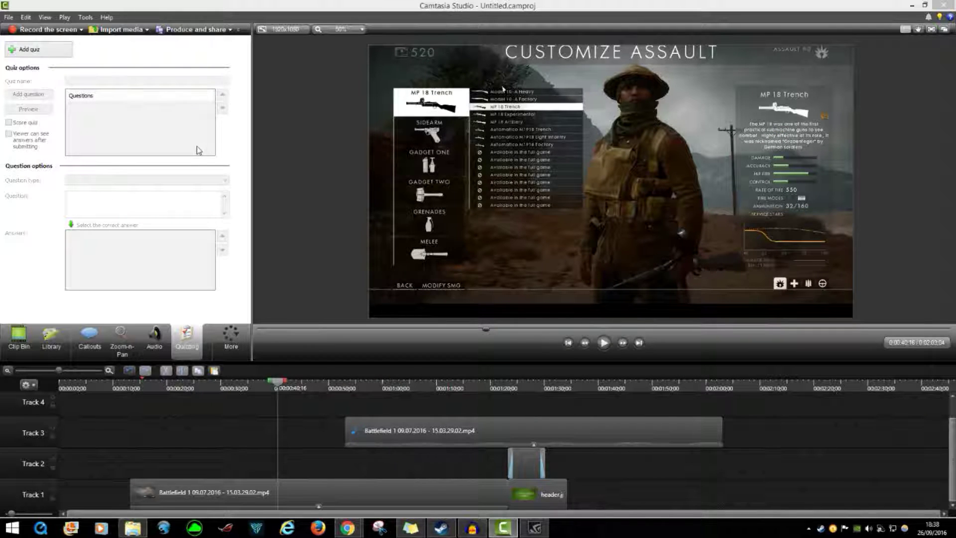
- Start producing the video with Custom production settings, try to continue in AVI format, and cancel the production
click(195, 31)
click(477, 175)
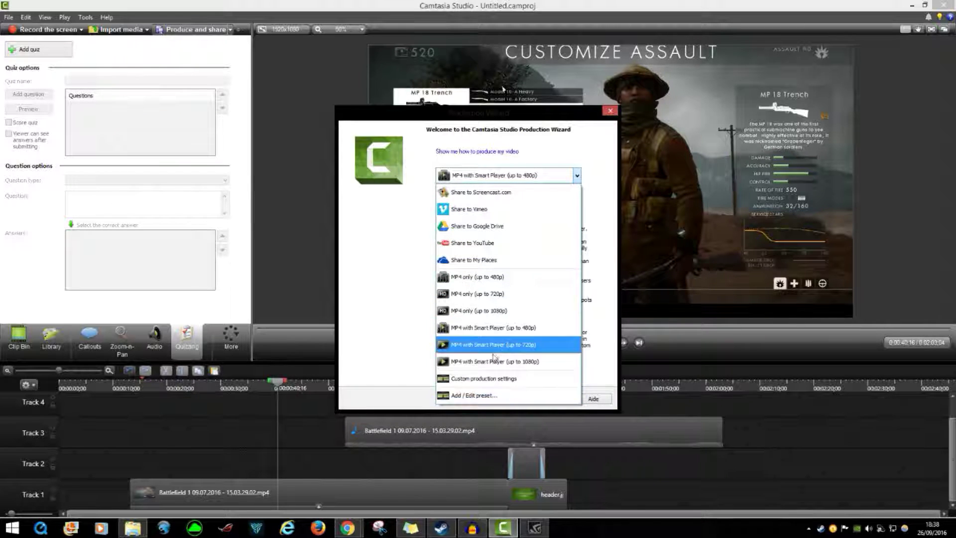
click(504, 383)
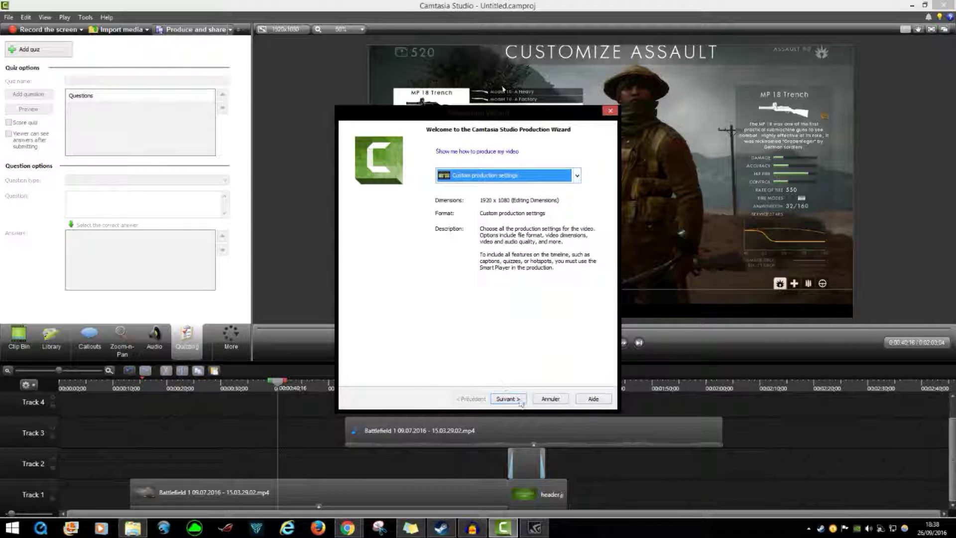
click(506, 401)
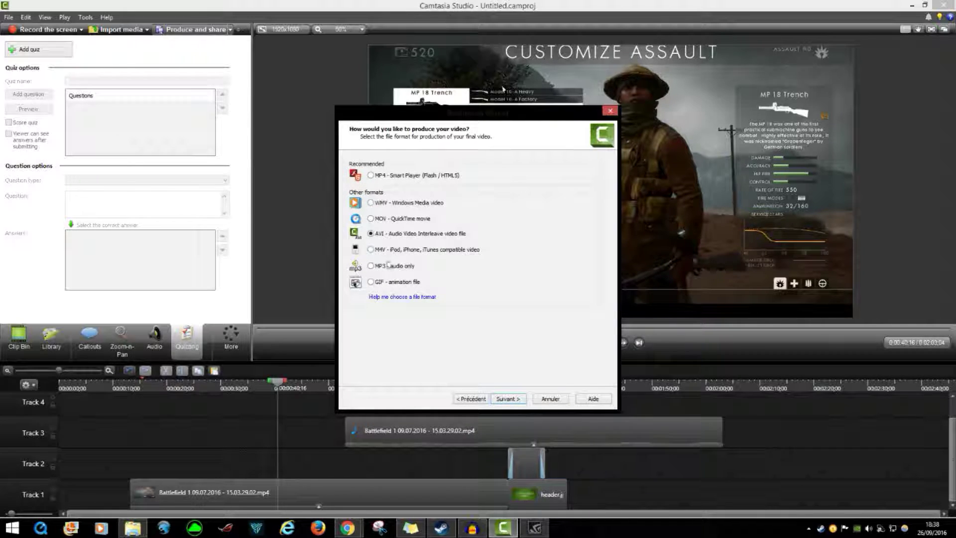
click(515, 401)
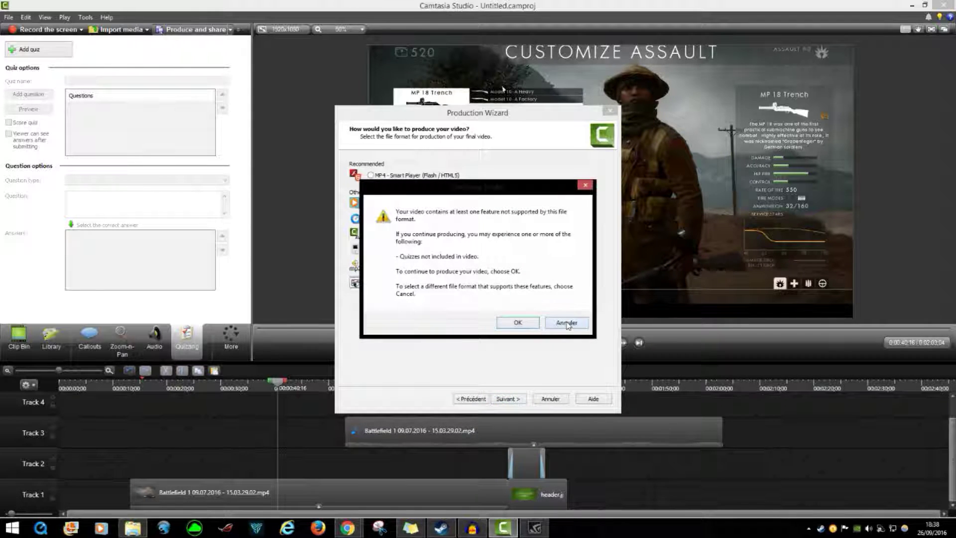
click(549, 325)
click(549, 399)
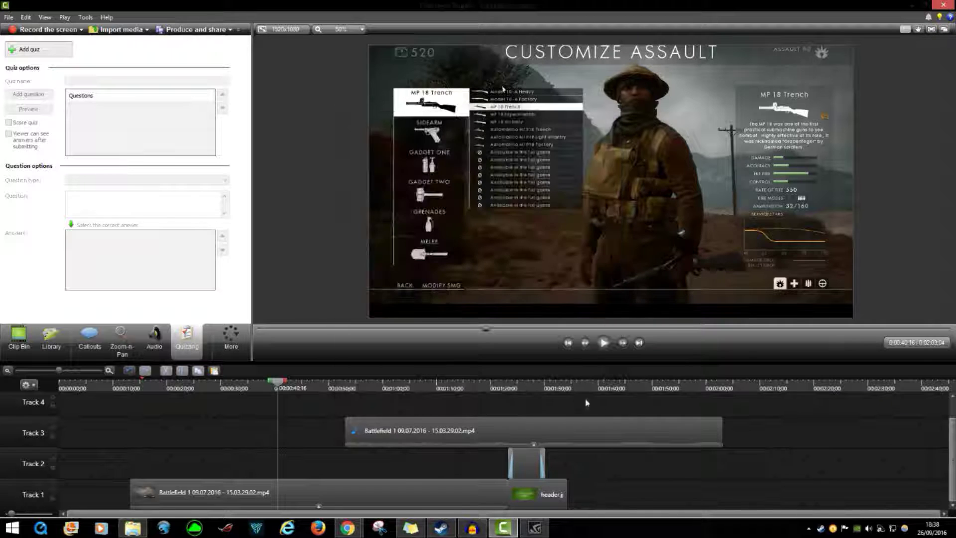
- Delete every timeline clip except the Battlefield 1 video on Track 1, and remove Quiz 1 with the quiz view shown only for that
click(551, 424)
key(Delete)
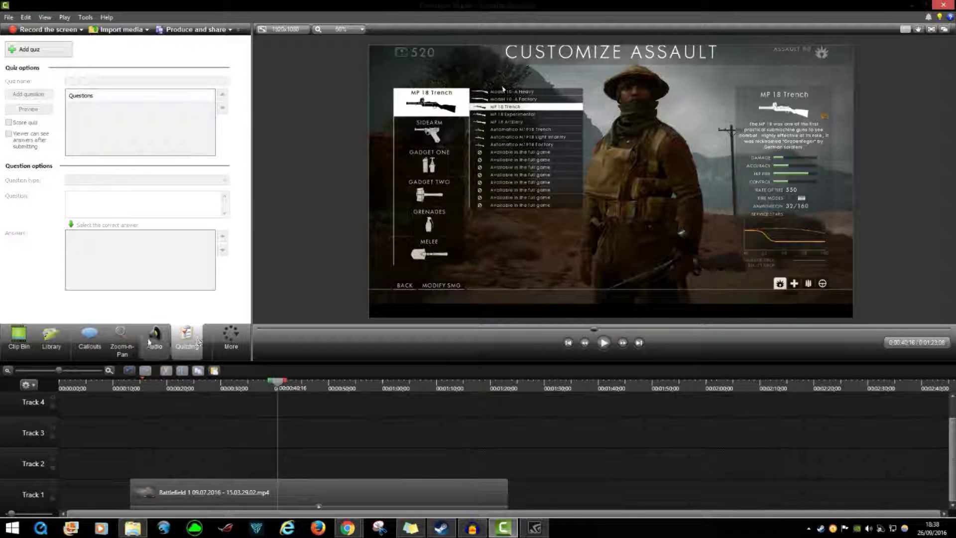
click(43, 351)
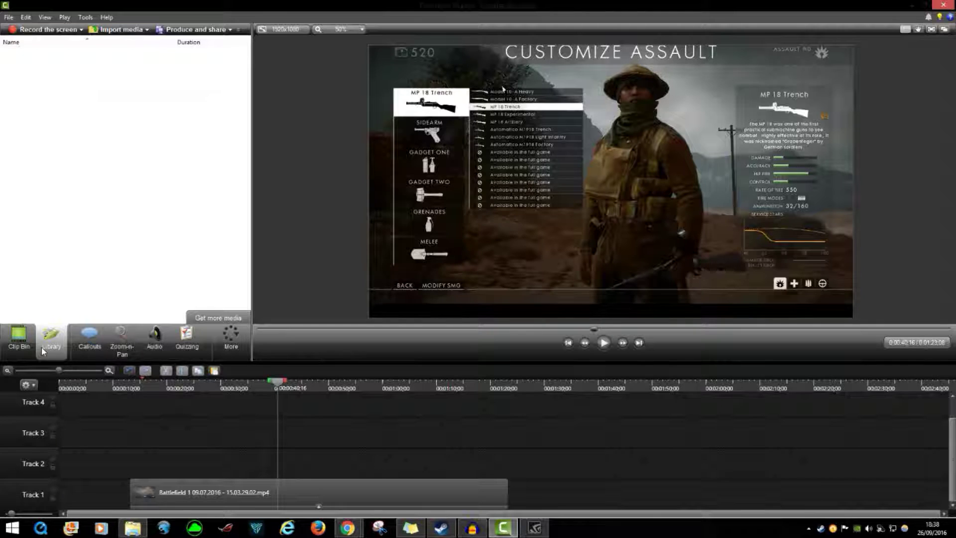
click(33, 383)
click(55, 408)
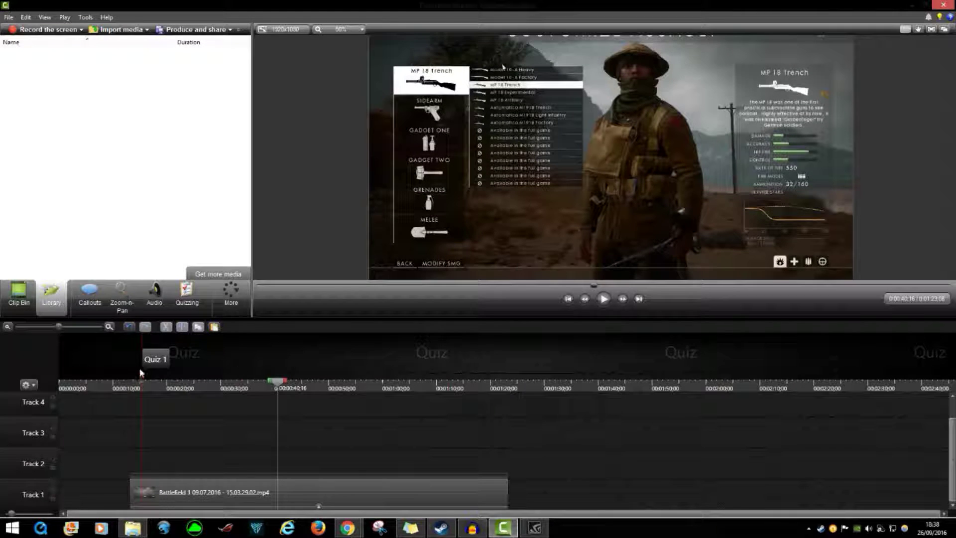
click(30, 384)
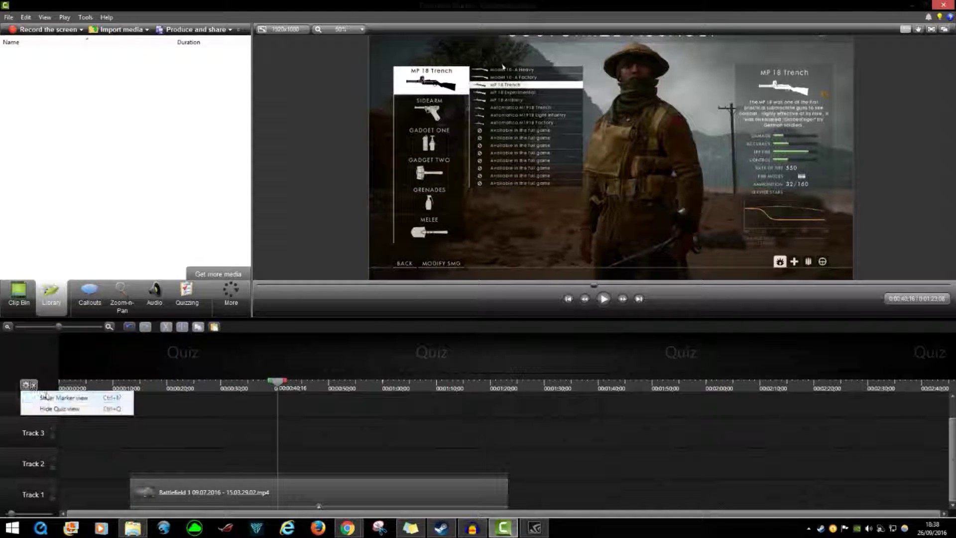
click(60, 408)
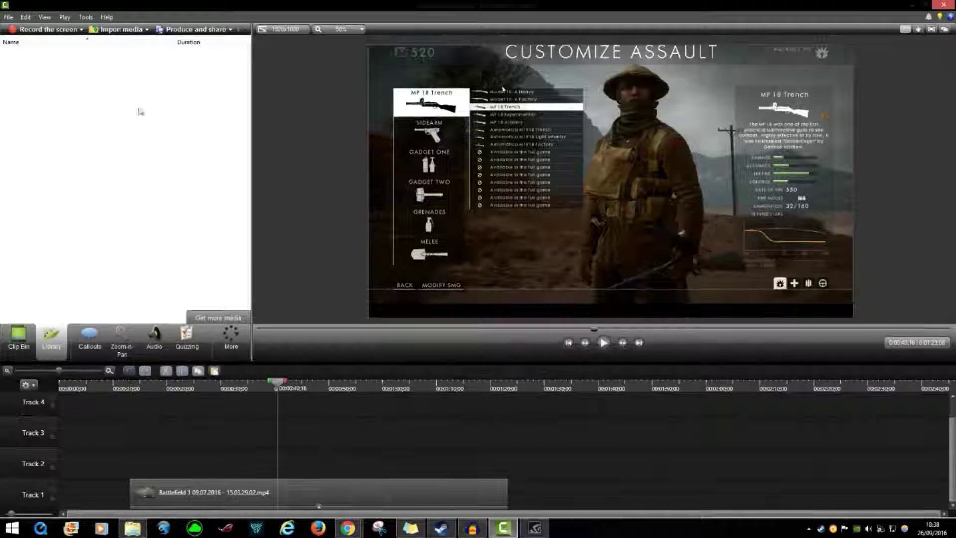
- Restart production in AVI format and examine the color depth and frame rate choices in the encoding options
click(192, 29)
click(508, 398)
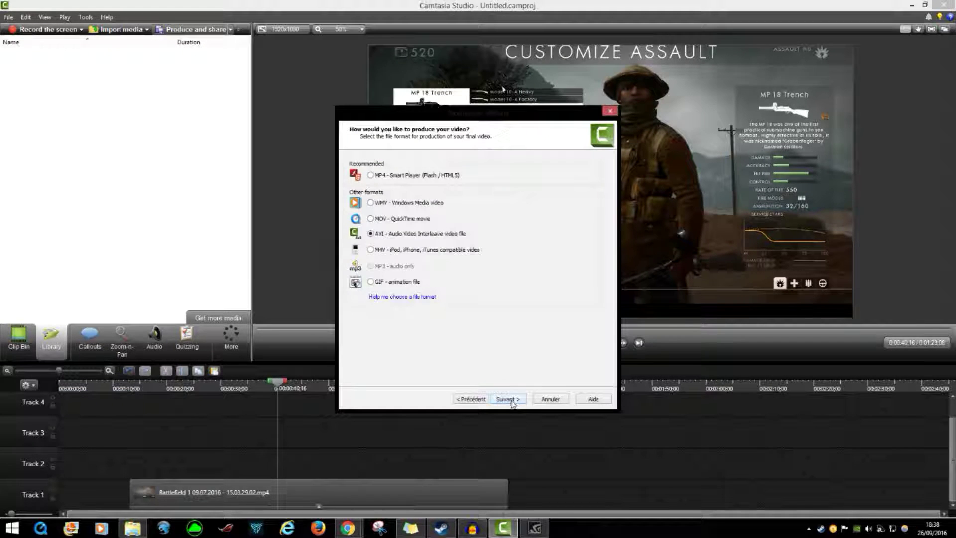
click(512, 401)
click(408, 173)
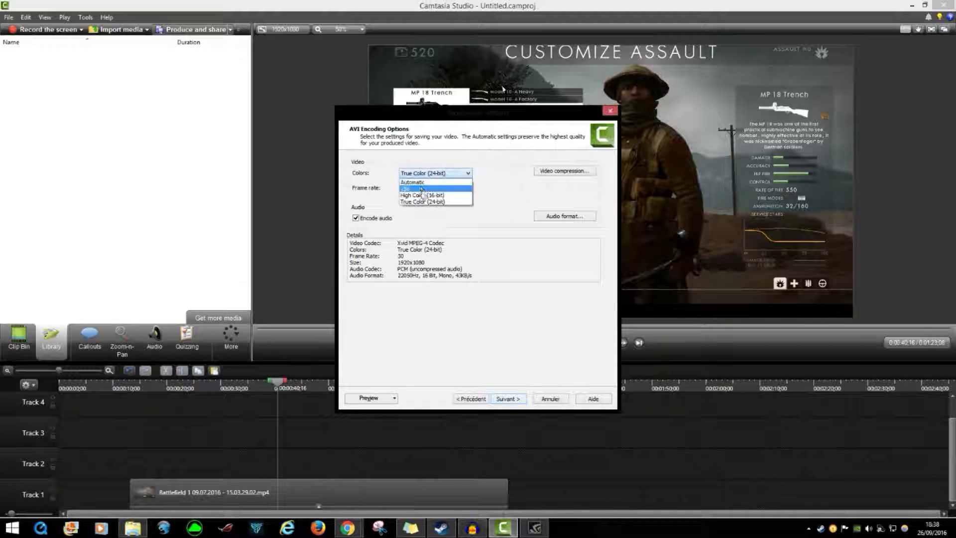
click(404, 185)
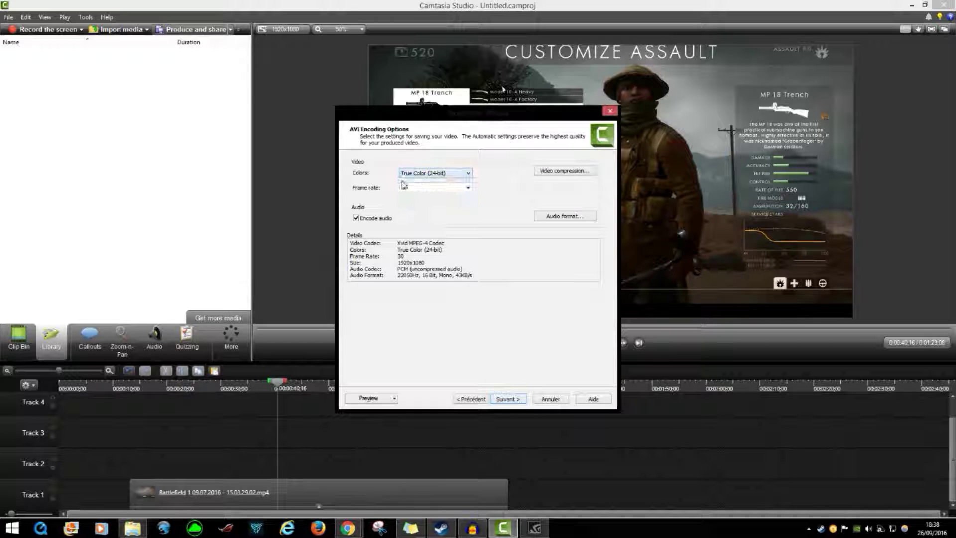
click(467, 188)
click(545, 172)
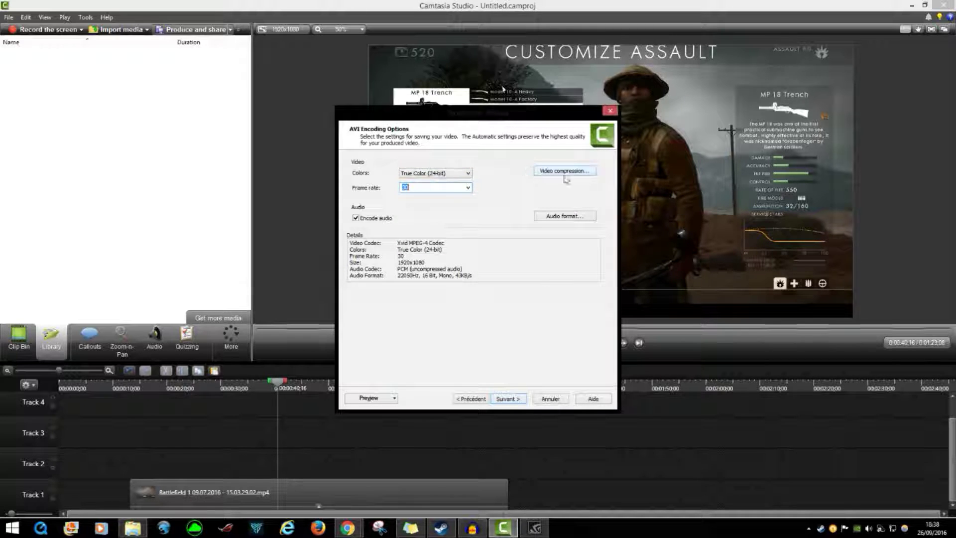
- Examine the compressors available for the AVI video compression, keeping the Xvid MPEG-4 Codec
click(560, 170)
click(471, 242)
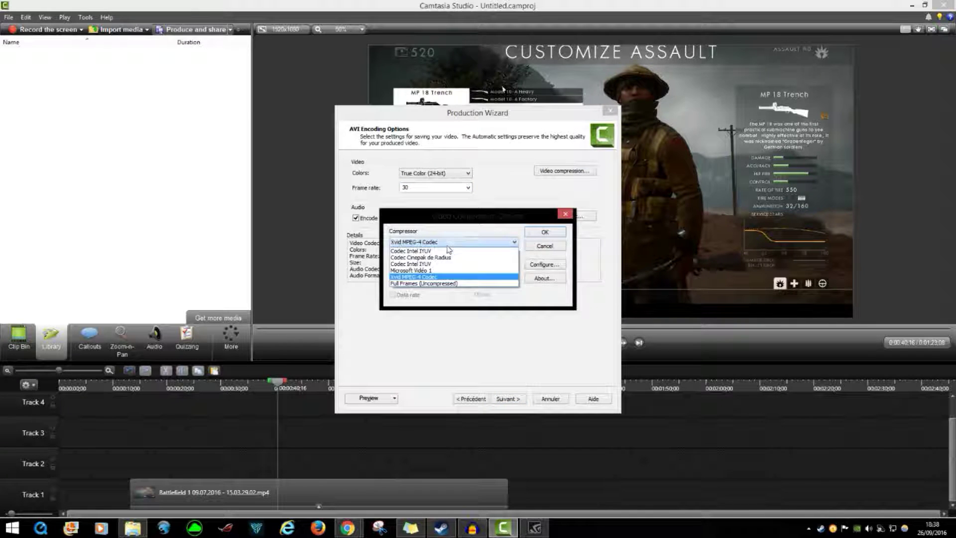
click(565, 214)
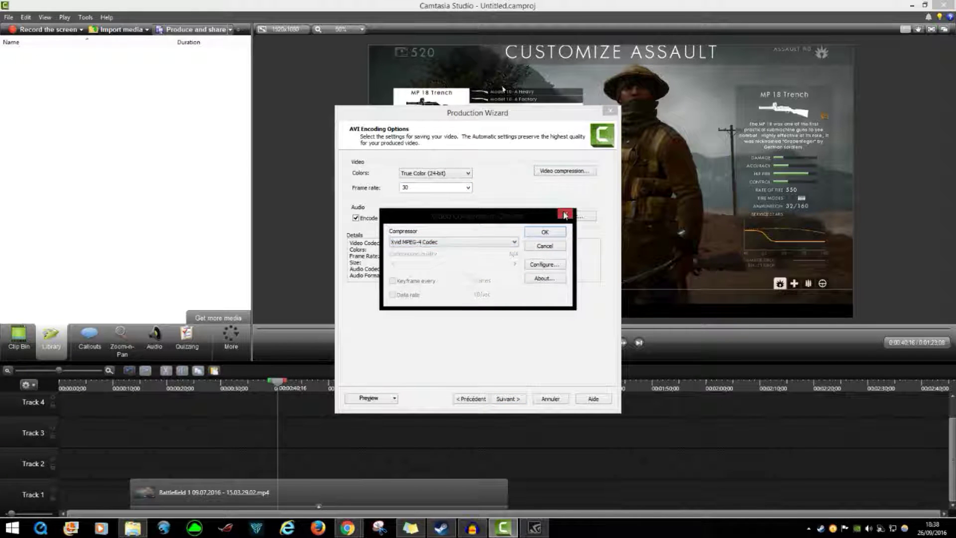
click(565, 214)
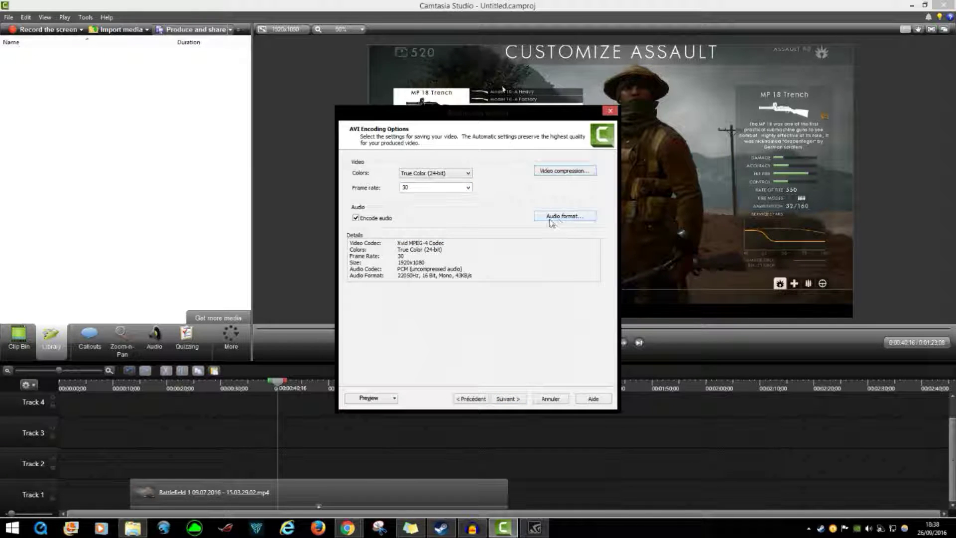
- Keep the 1920x1080 custom size and default video options, and start rendering the AVI as Untitled in the Camtasia Studio documents folder
click(507, 399)
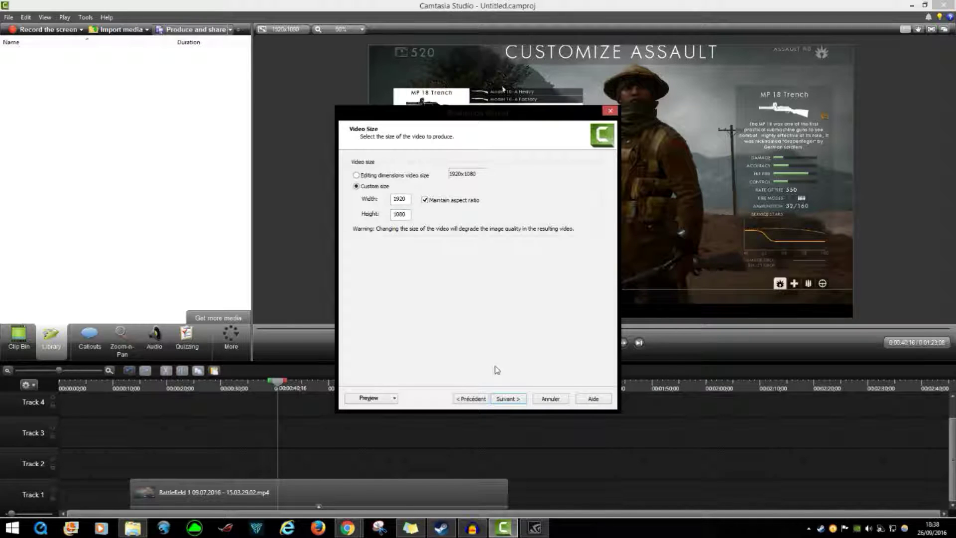
click(513, 398)
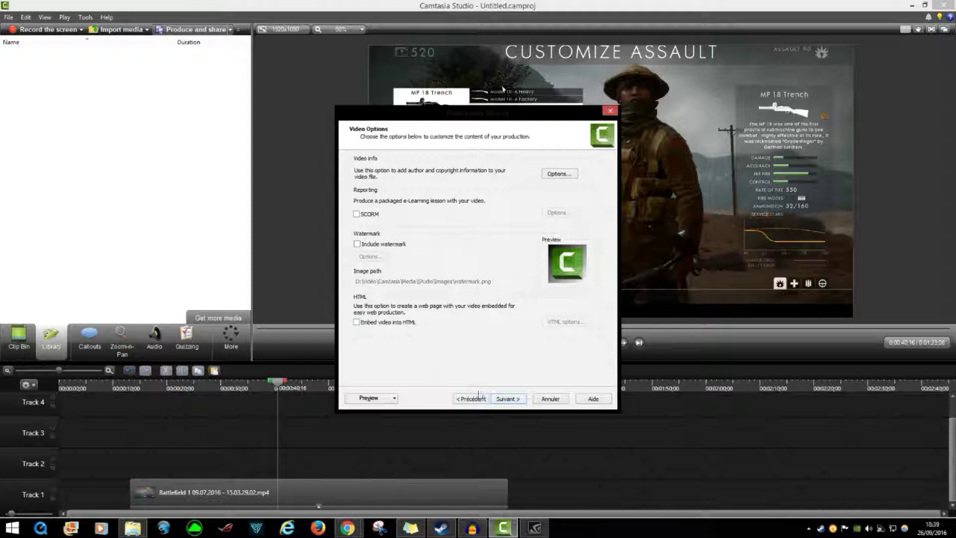
click(507, 401)
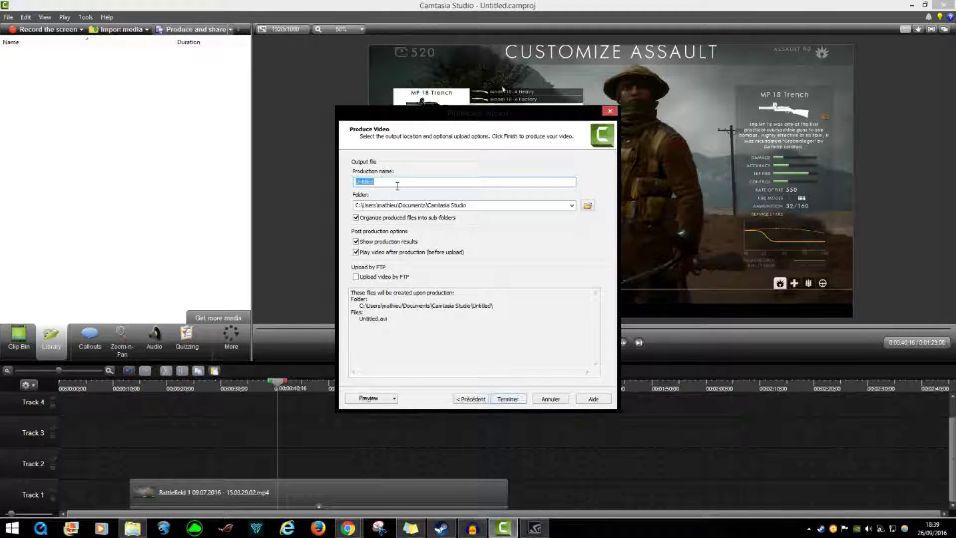
click(519, 203)
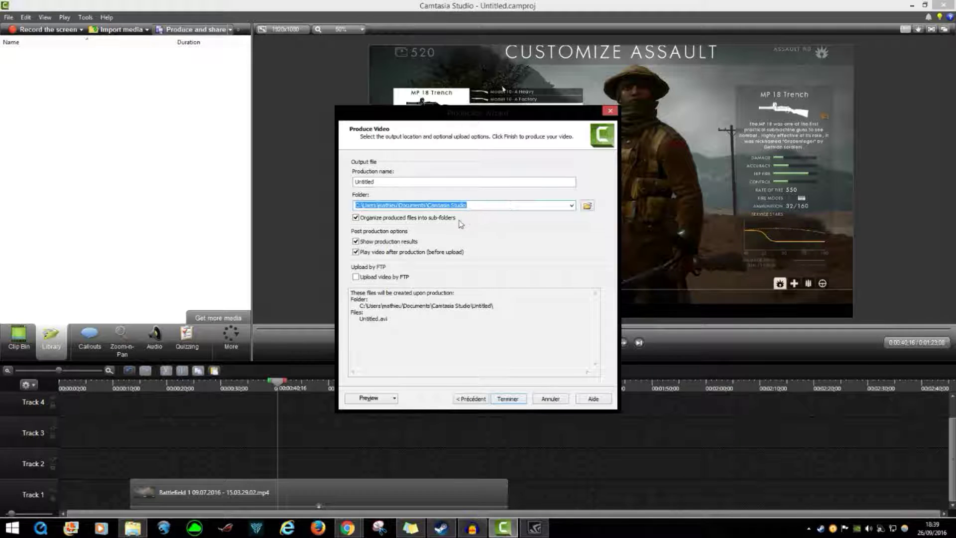
click(511, 398)
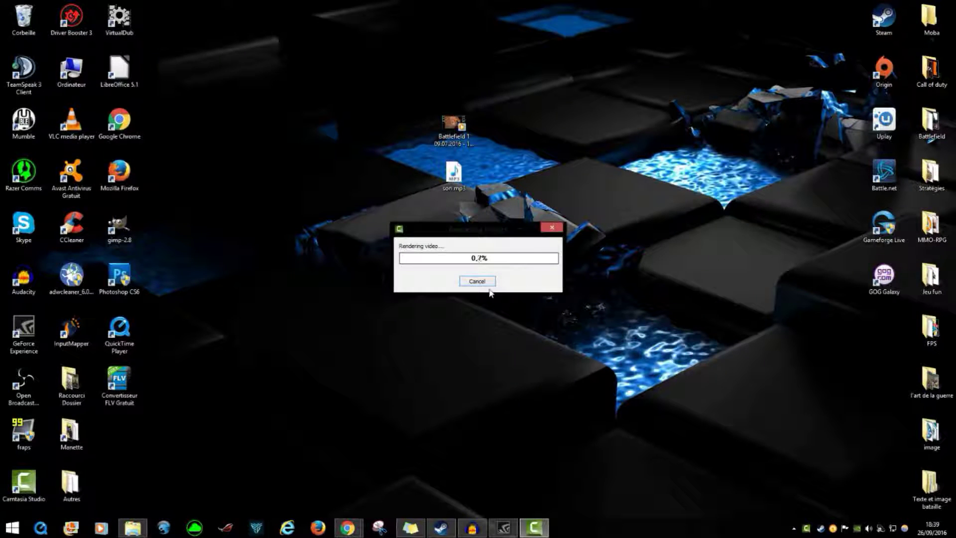
- Cancel the rendering, discard the partly rendered video and leave the production wizard
click(469, 282)
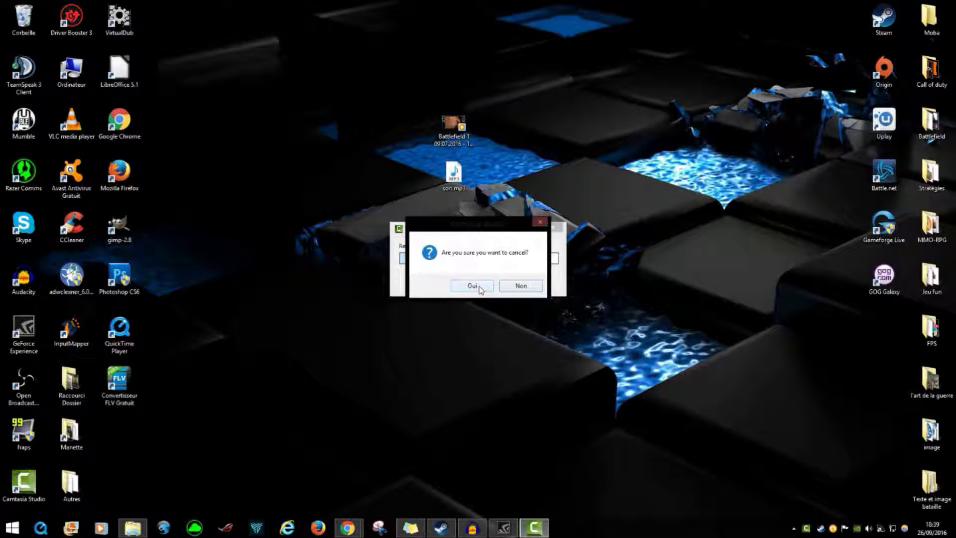
click(473, 285)
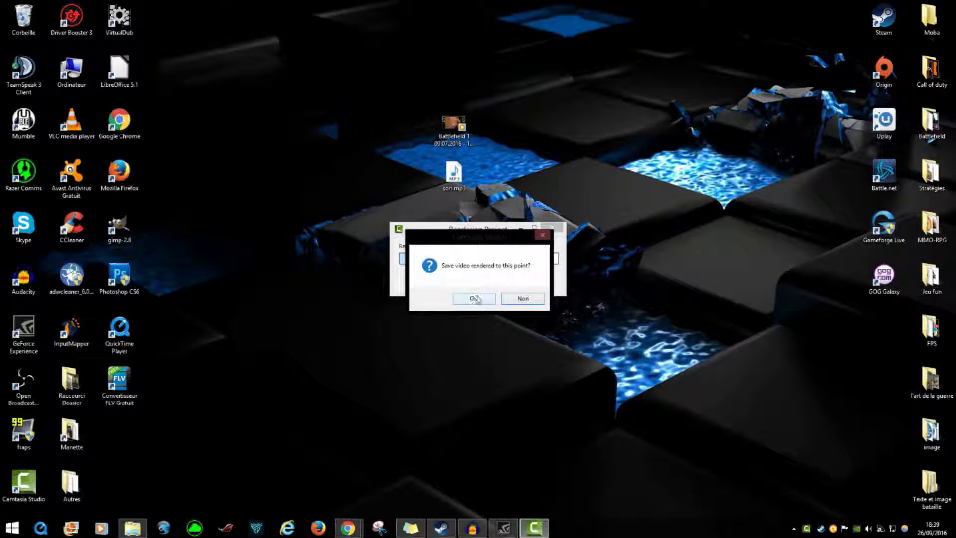
click(523, 299)
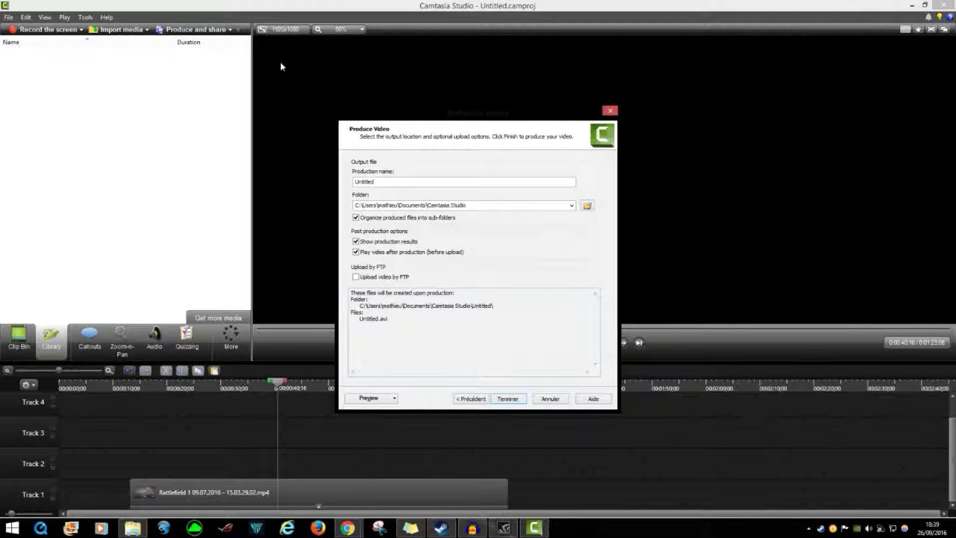
click(610, 111)
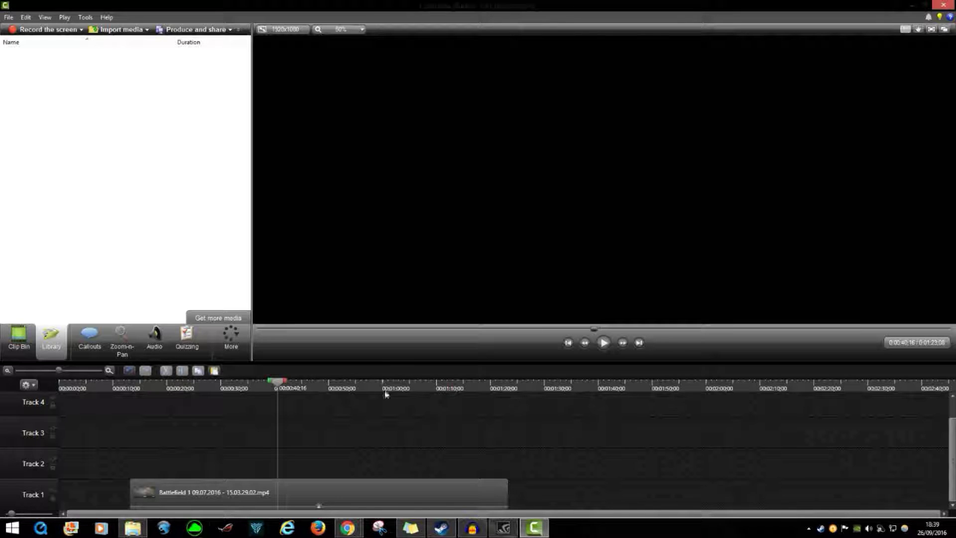
- Show the collection of transitions and clear the selection of Fade through black
click(231, 340)
click(245, 357)
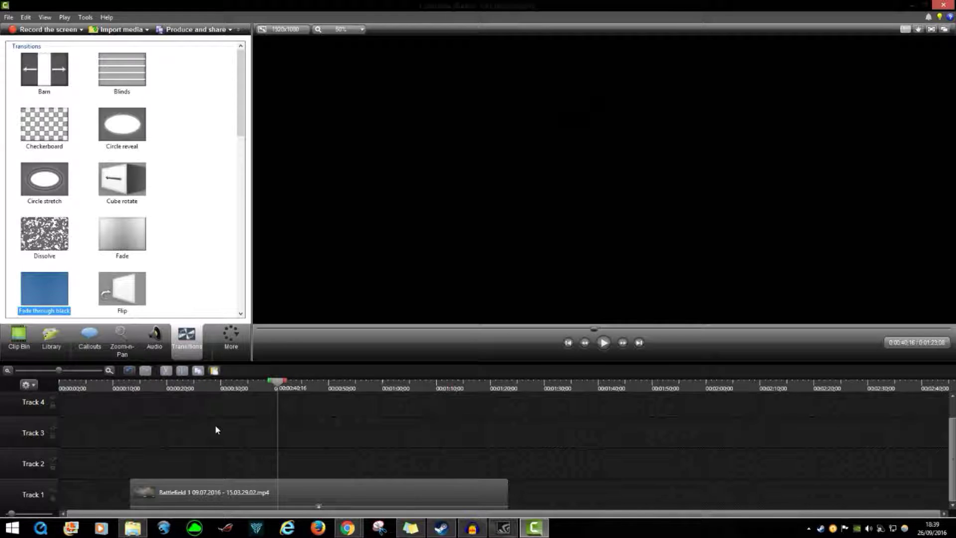
click(316, 441)
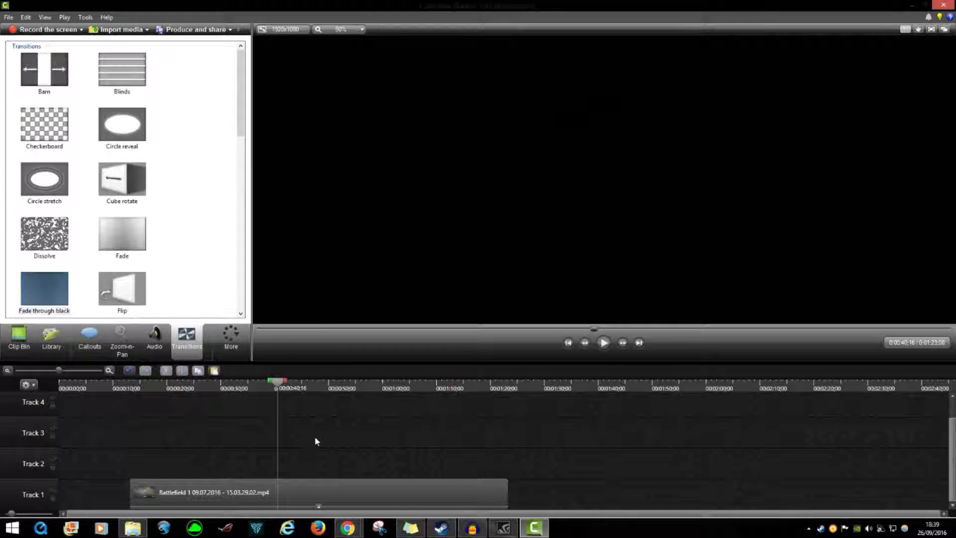